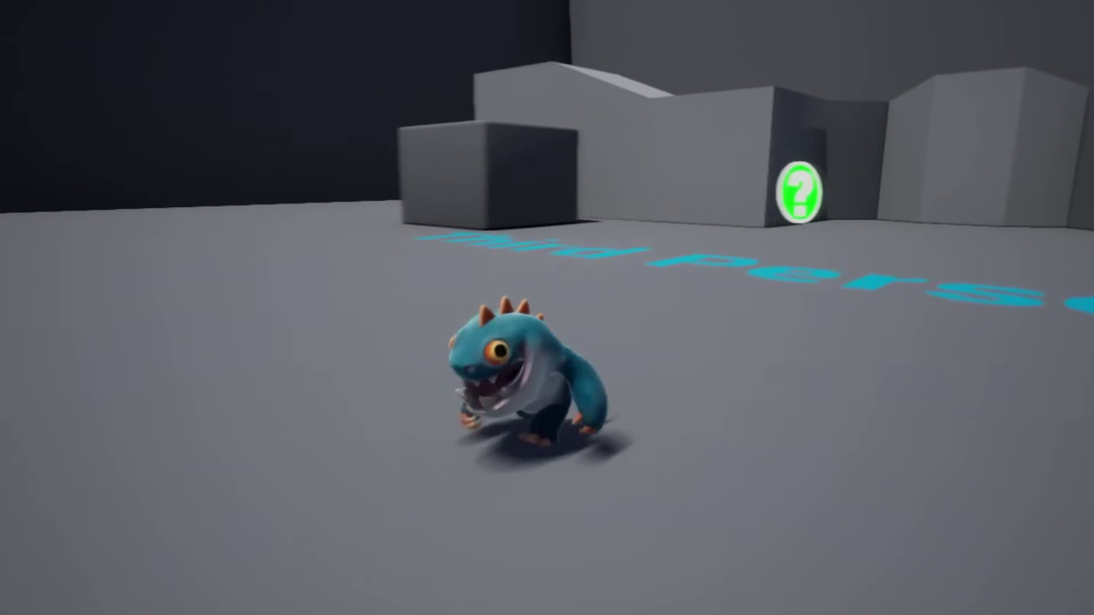
# Step: Play-test the creature by running, jumping and turning it, then stop the session
pyautogui.press('w')
pyautogui.press('space')
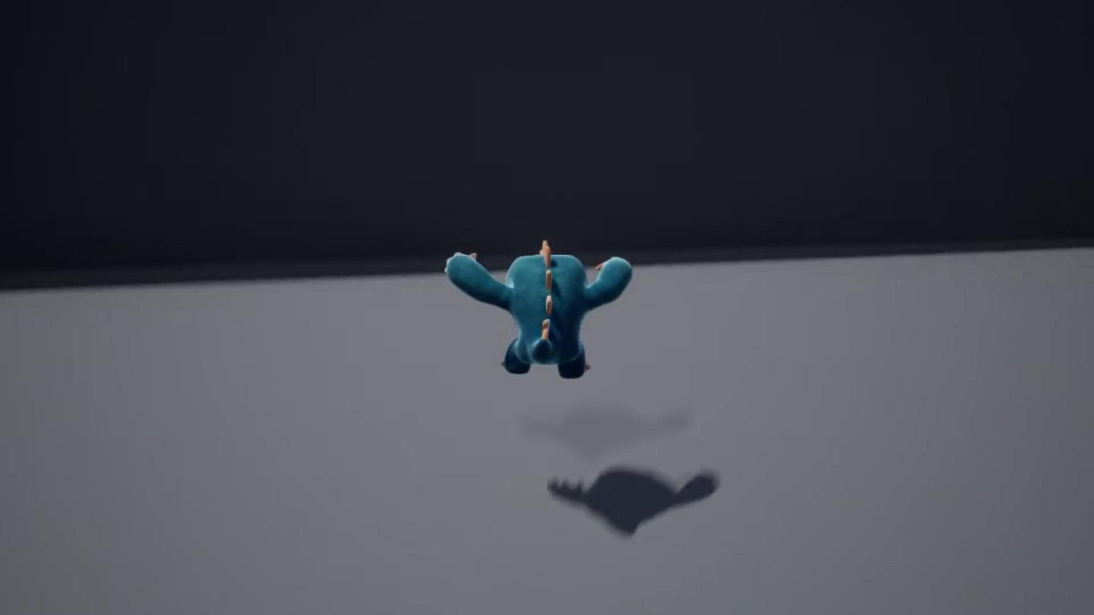
pyautogui.press('s')
pyautogui.press('Escape')
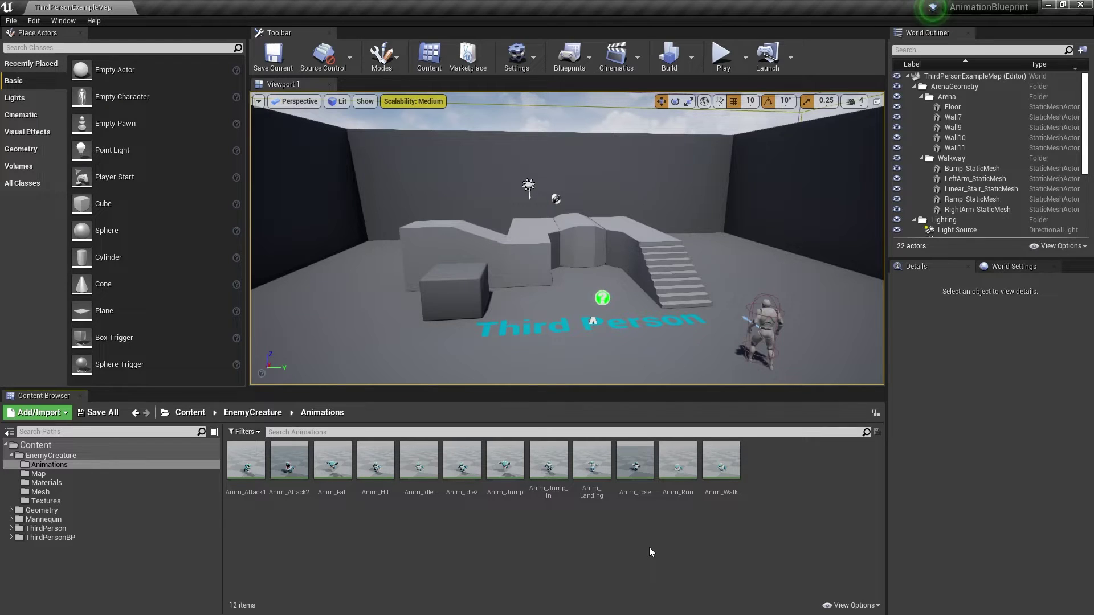
# Step: Create a Blend Space 1D on EnemyCreature_Skeleton named characterblendspace1d and open it
pyautogui.rightClick(650, 548)
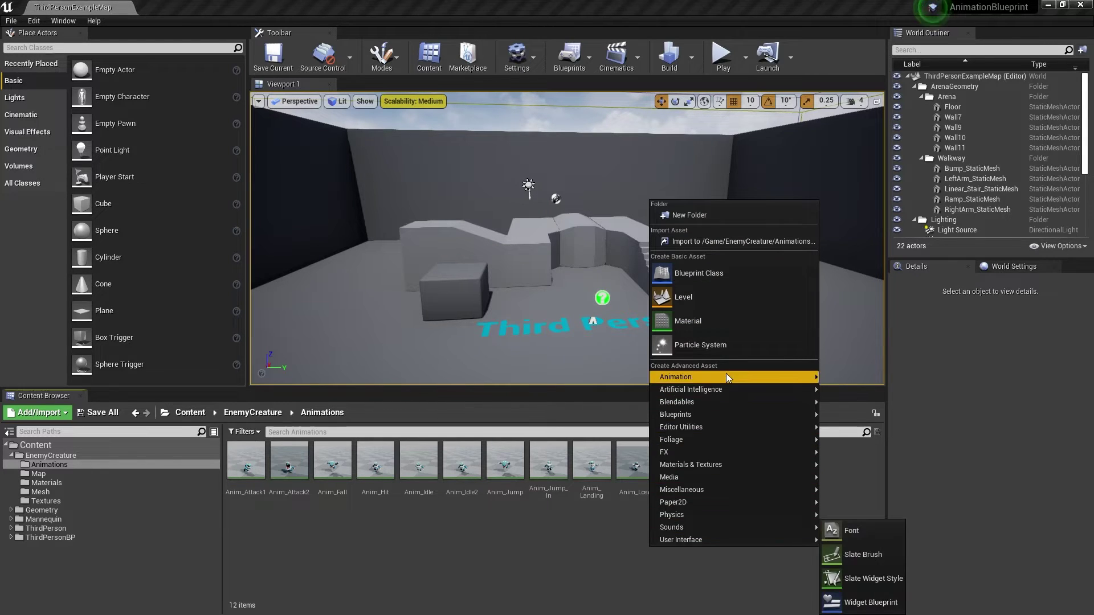
pyautogui.moveTo(727, 377)
pyautogui.click(876, 435)
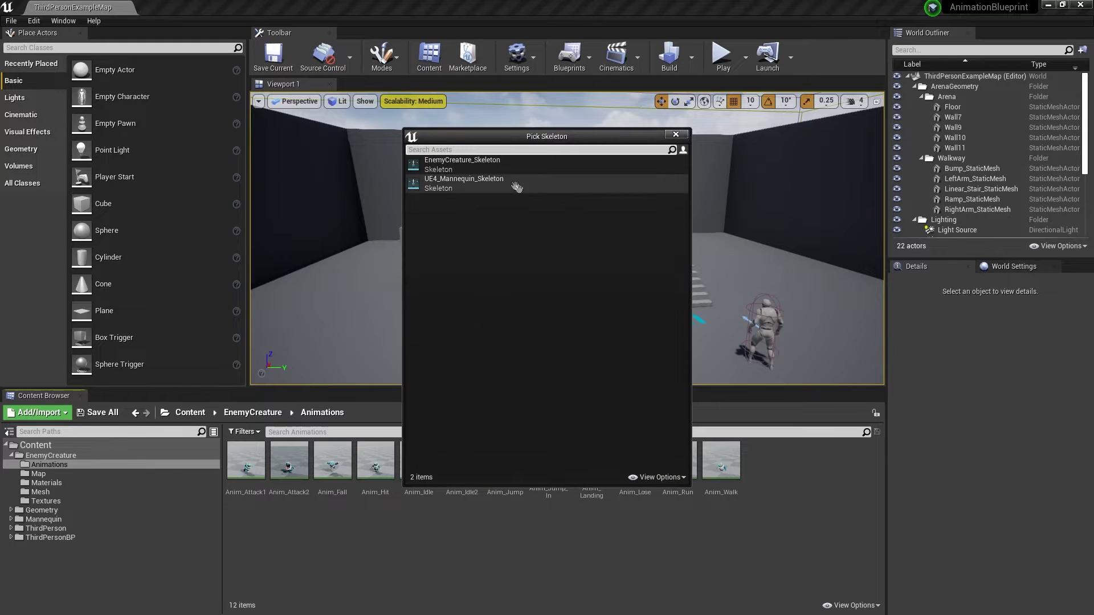
pyautogui.click(484, 169)
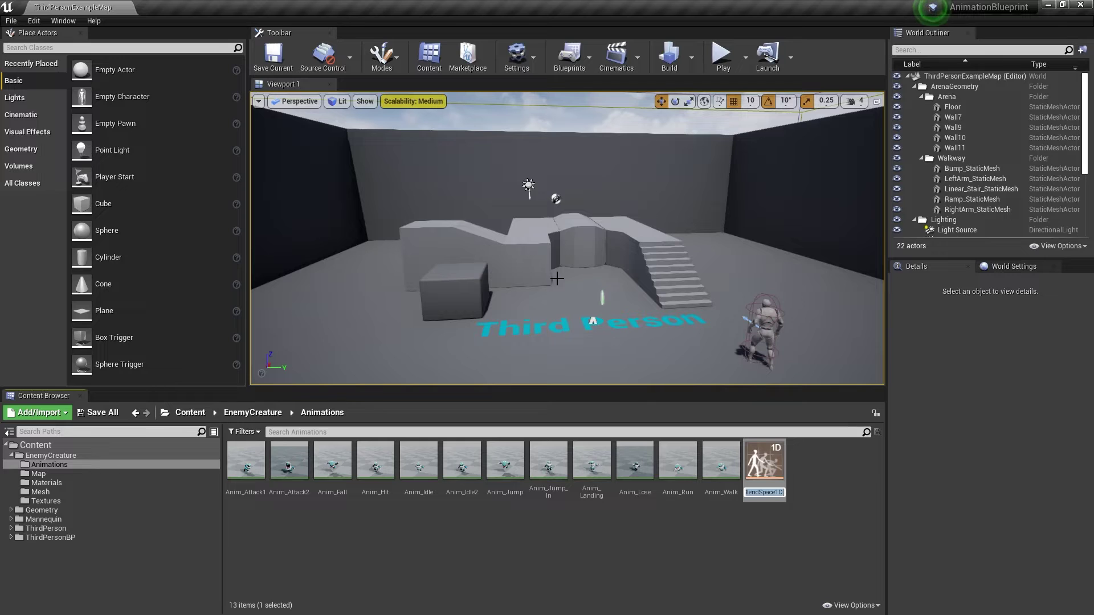
pyautogui.write('ch')
pyautogui.write('aracterblendsp')
pyautogui.write('ace1d')
pyautogui.press('Return')
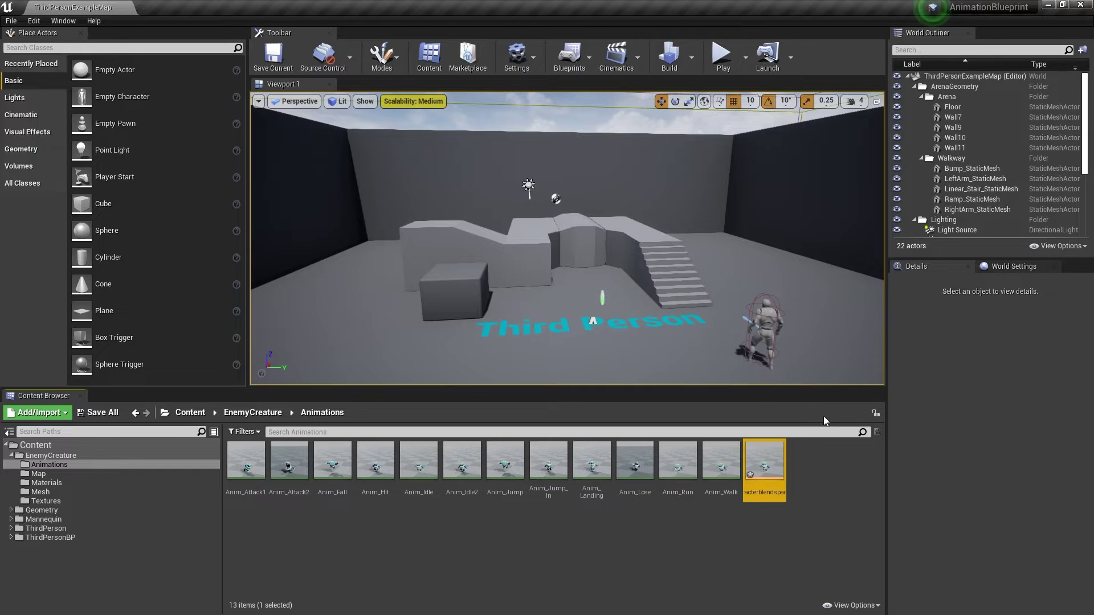
pyautogui.doubleClick(766, 460)
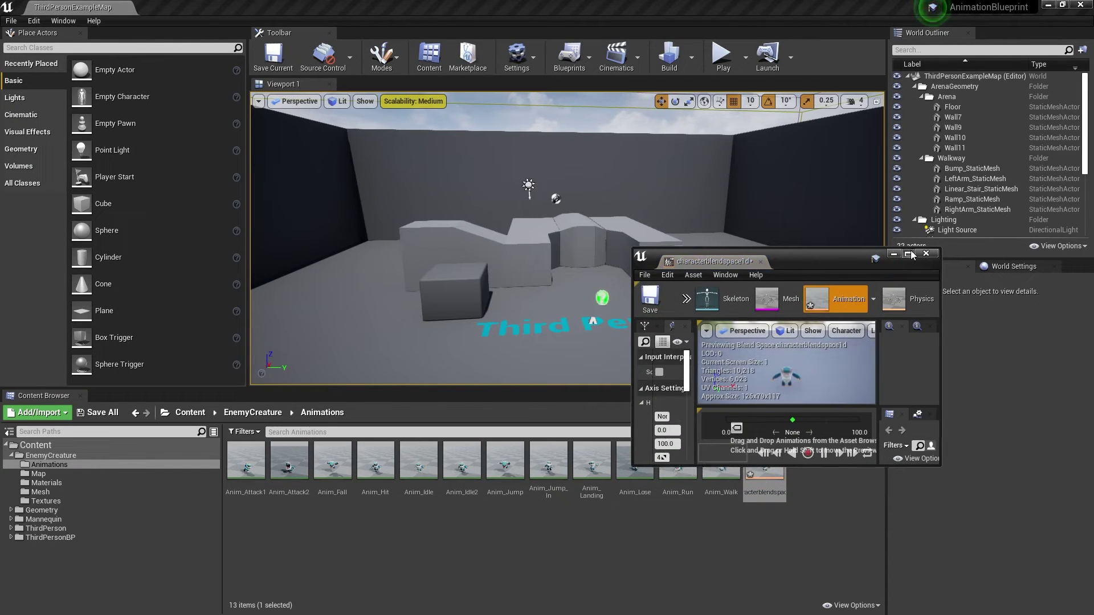
# Step: Maximize the blend space editor and name its horizontal axis Speed
pyautogui.click(910, 254)
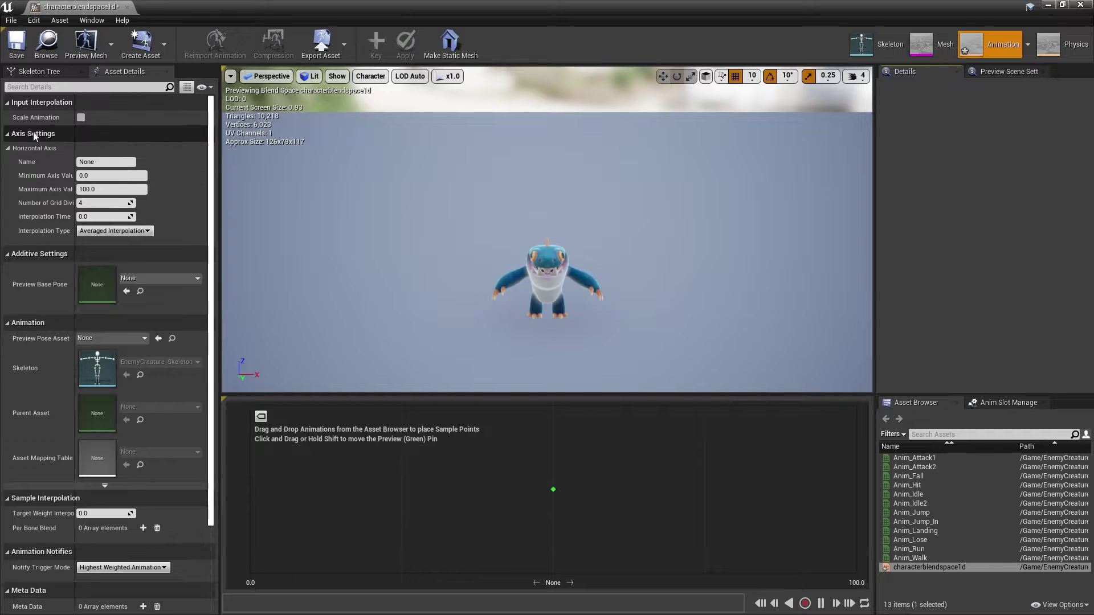
pyautogui.click(102, 162)
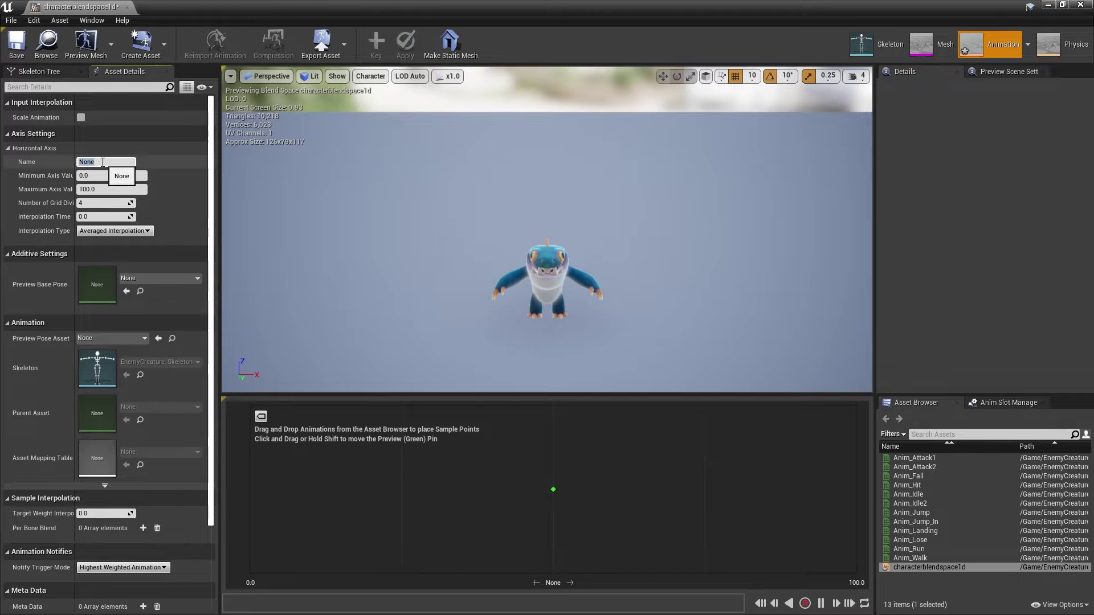
pyautogui.write('Speed')
pyautogui.press('Return')
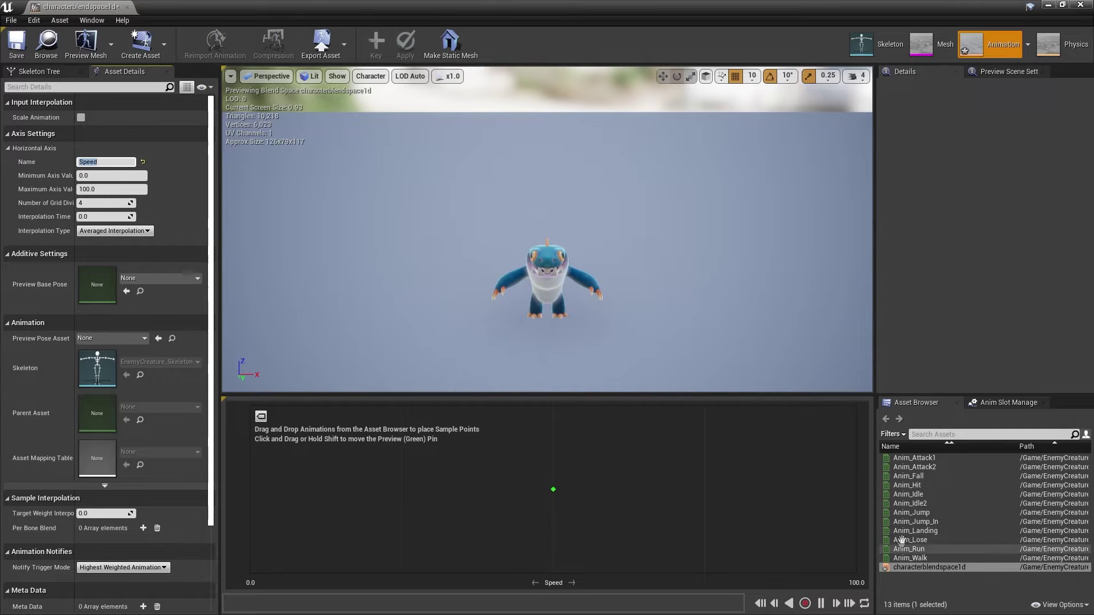
# Step: Place Anim_Idle, Anim_Walk and Anim_Run at Speed 0, 50 and 100, then save and minimize
pyautogui.moveTo(932, 496)
pyautogui.moveTo(932, 496); pyautogui.dragTo(249, 488)
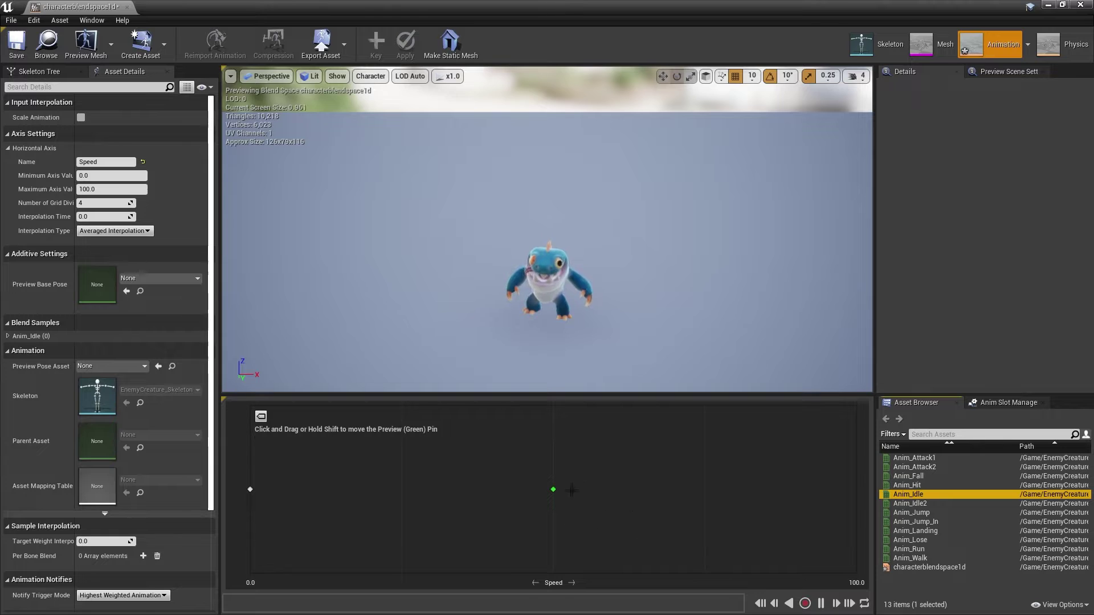
pyautogui.moveTo(562, 491); pyautogui.dragTo(529, 491)
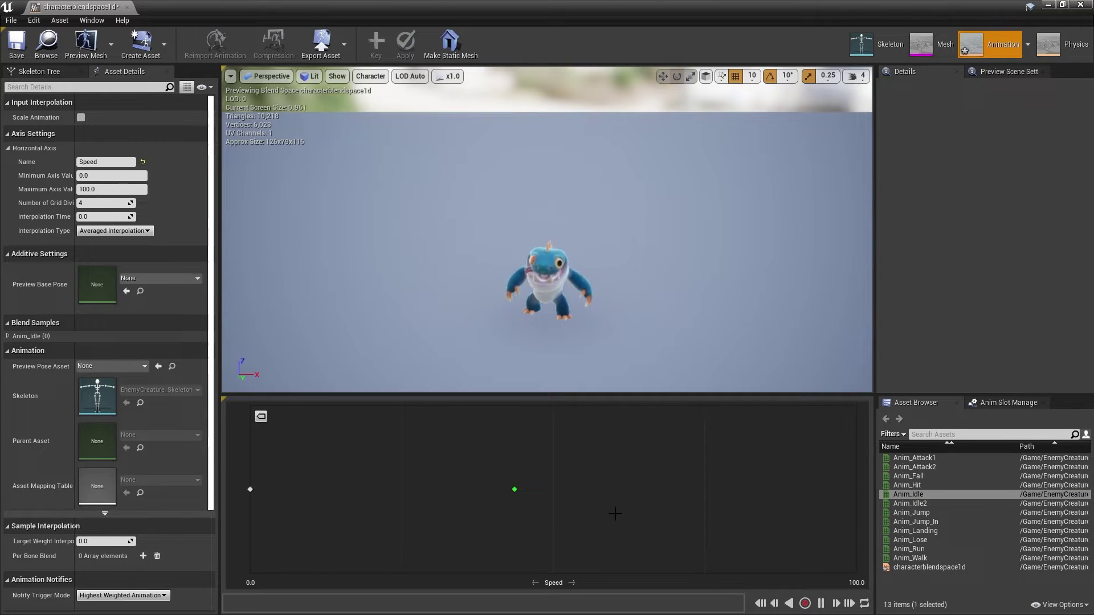
pyautogui.moveTo(941, 558); pyautogui.dragTo(551, 490)
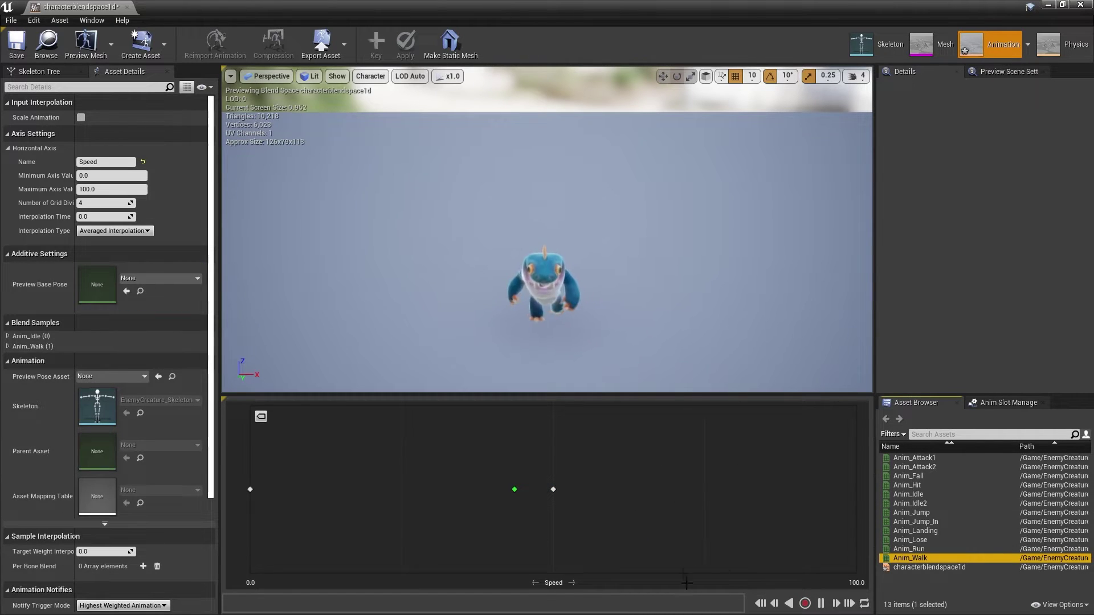
pyautogui.moveTo(909, 549); pyautogui.dragTo(855, 488)
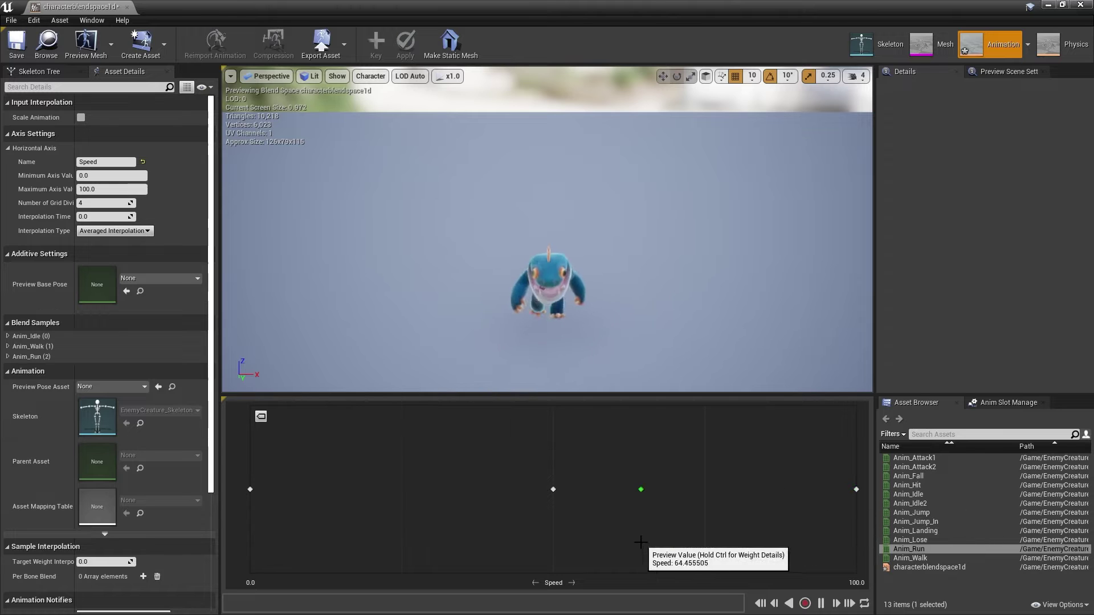
pyautogui.click(16, 49)
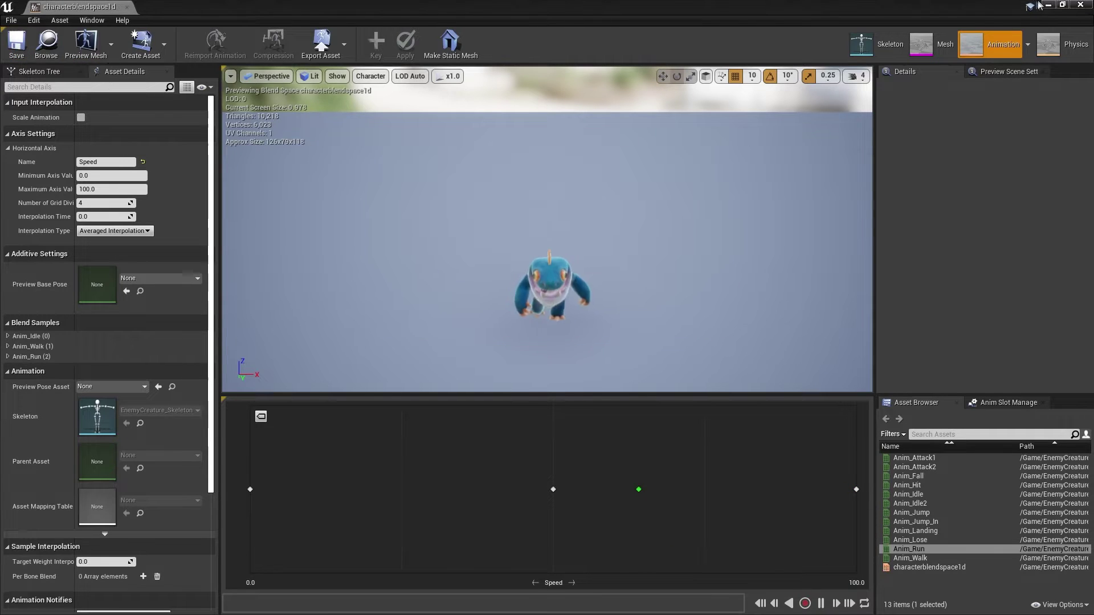
pyautogui.click(1049, 6)
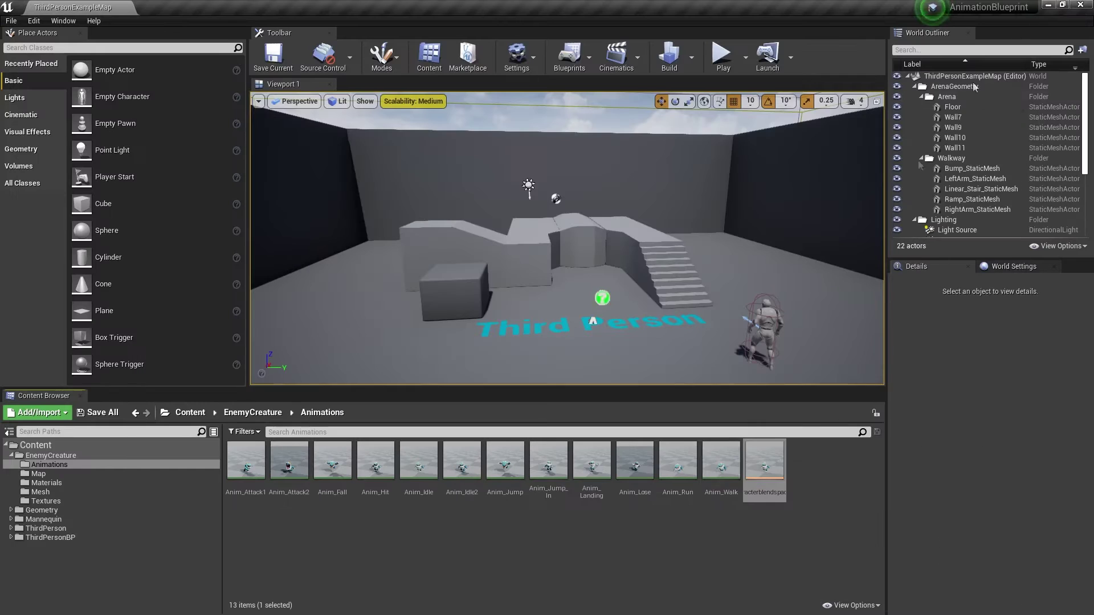
# Step: Create an EnemyCreature_Skeleton Animation Blueprint named Characteranimationblueprint and open it
pyautogui.rightClick(750, 536)
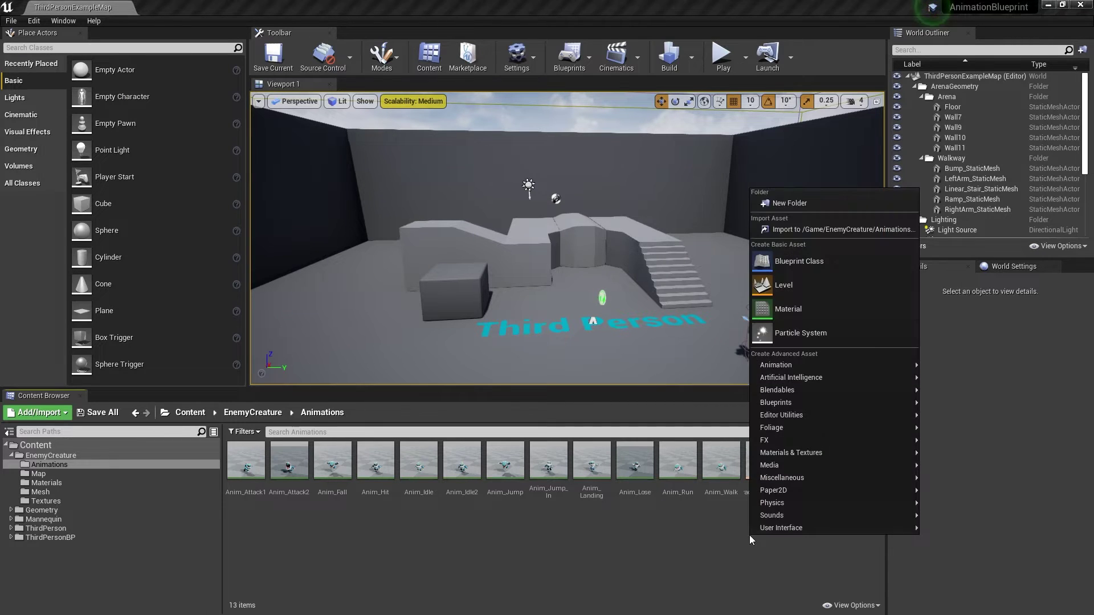
pyautogui.moveTo(796, 367)
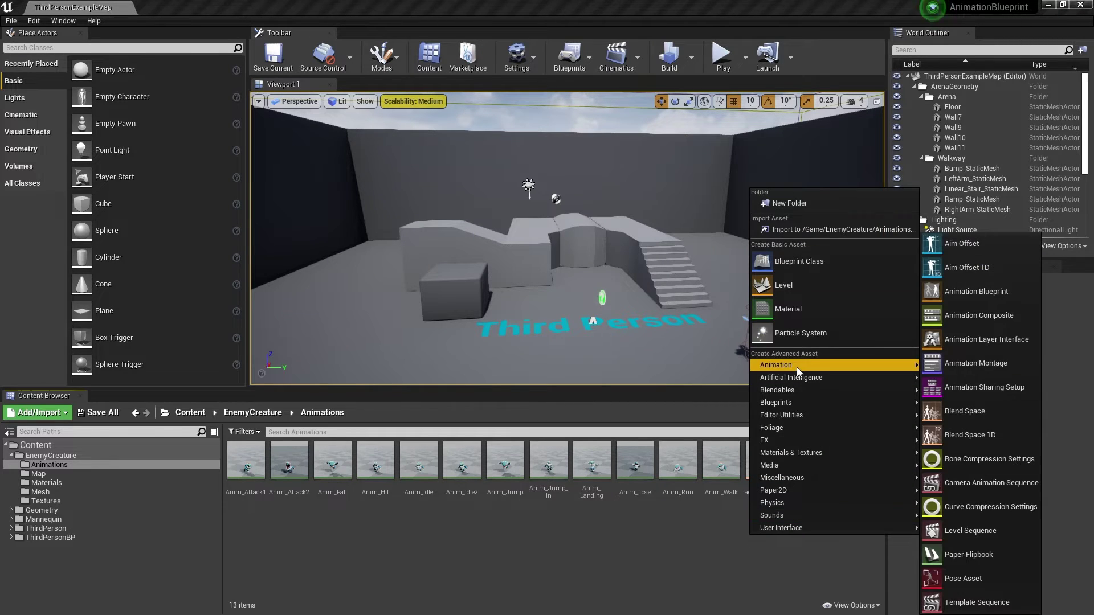
pyautogui.click(998, 296)
pyautogui.click(473, 364)
pyautogui.click(587, 502)
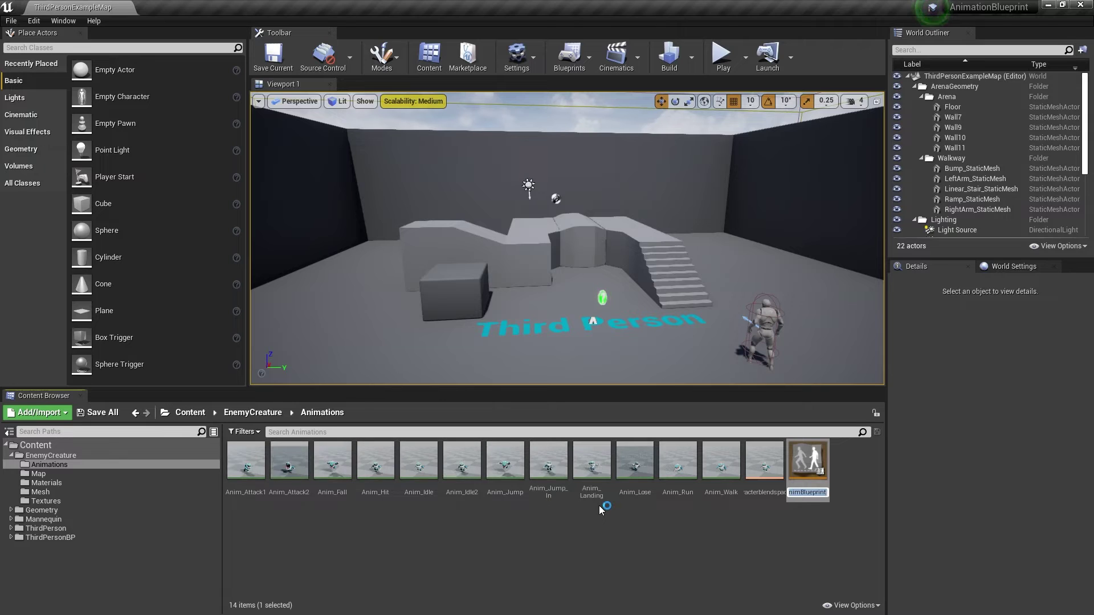
pyautogui.write('Characteran')
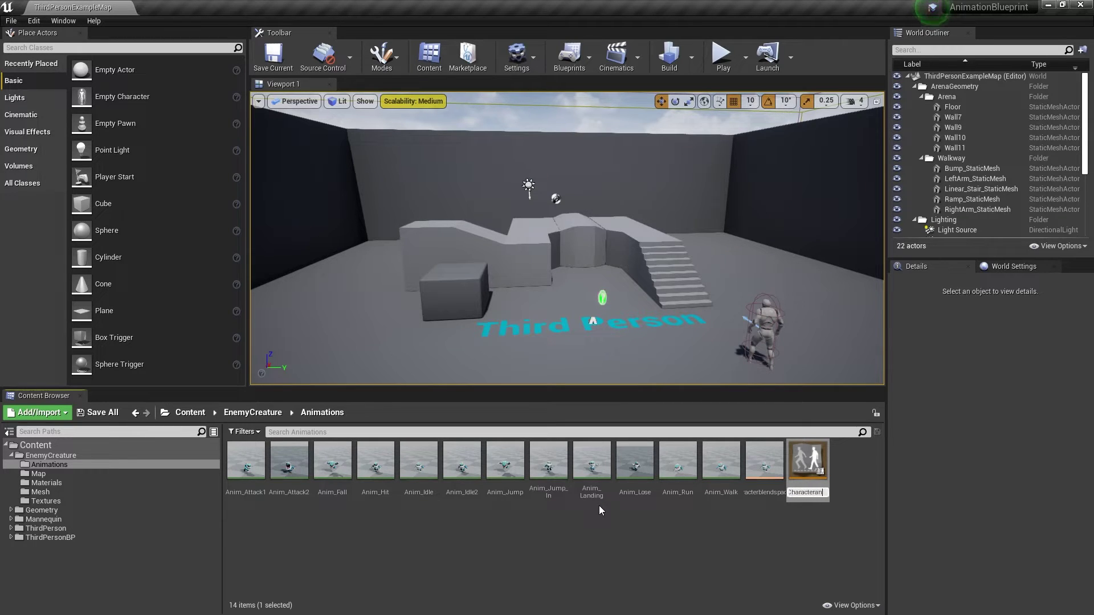
pyautogui.write('imationblueprint')
pyautogui.press('Return')
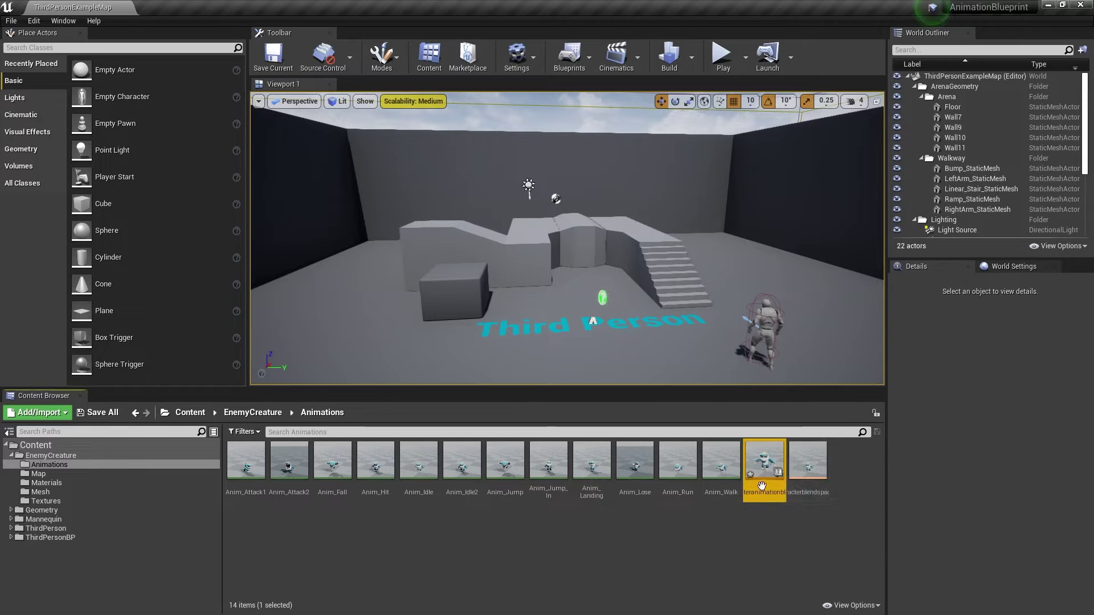
pyautogui.doubleClick(763, 485)
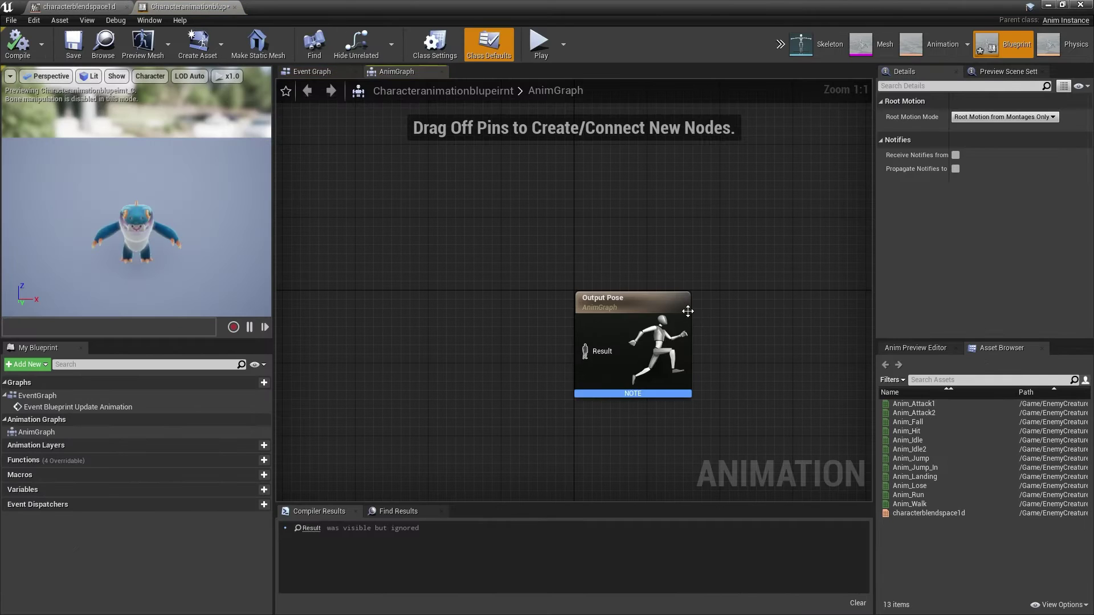
# Step: Add a New State Machine node to the AnimGraph, wired into Output Pose's Result
pyautogui.rightClick(433, 370)
pyautogui.write('state machine')
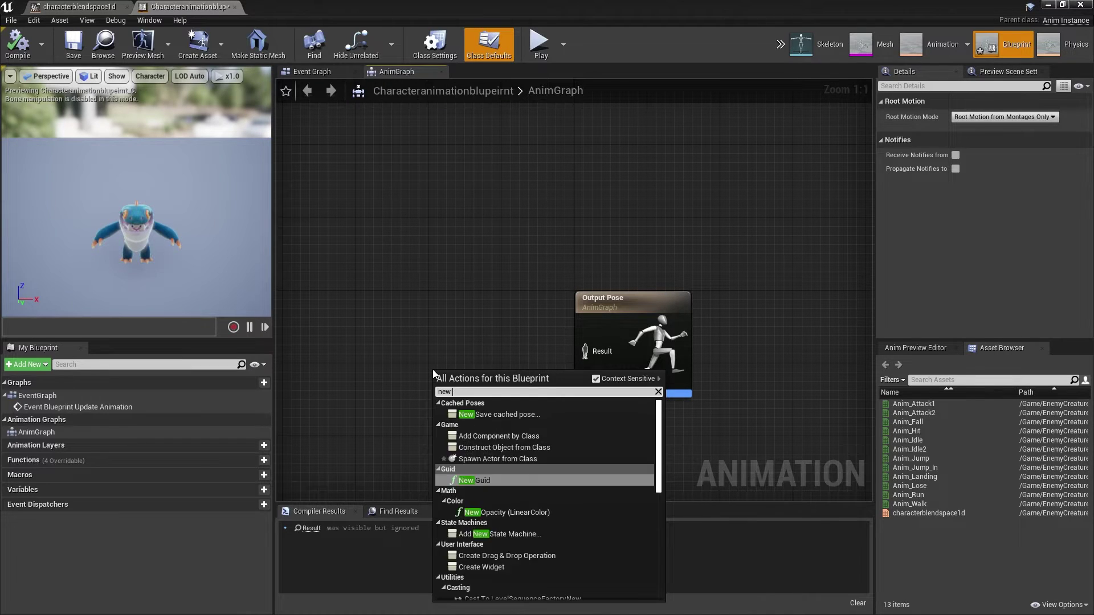
pyautogui.press('Return')
pyautogui.moveTo(513, 408); pyautogui.dragTo(584, 351)
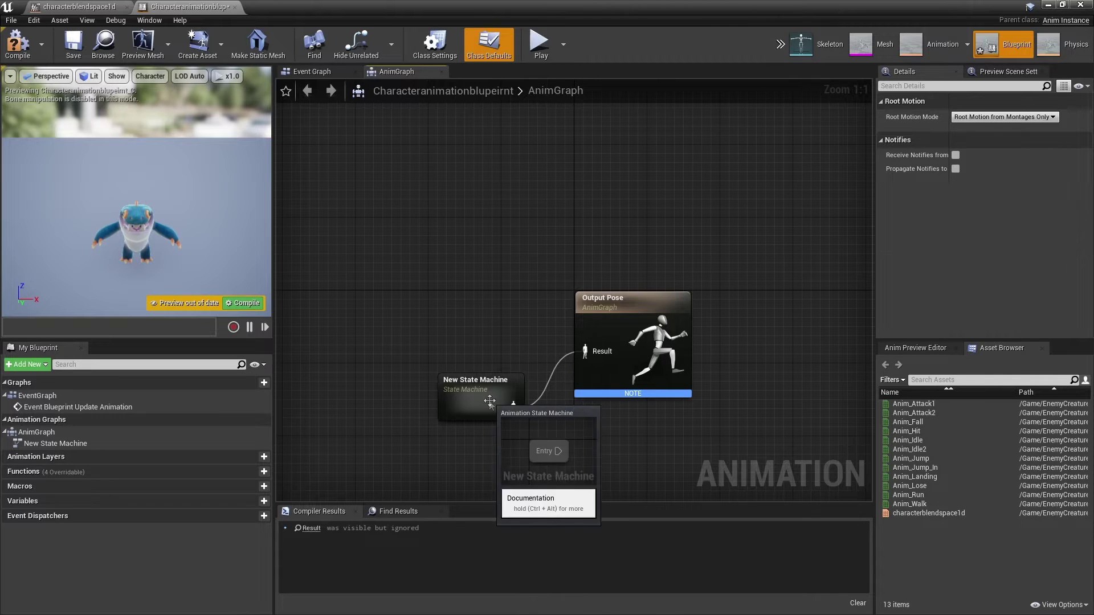
pyautogui.moveTo(476, 394); pyautogui.dragTo(457, 328)
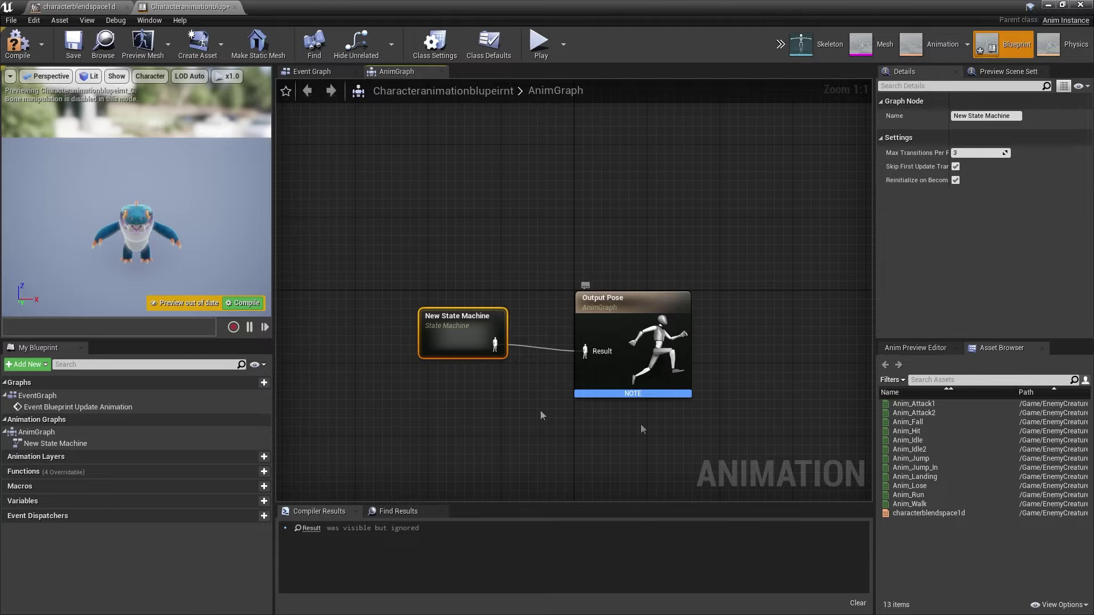
# Step: Inside the state machine, add a characterblendspace1d state linked from Entry and open it
pyautogui.doubleClick(460, 330)
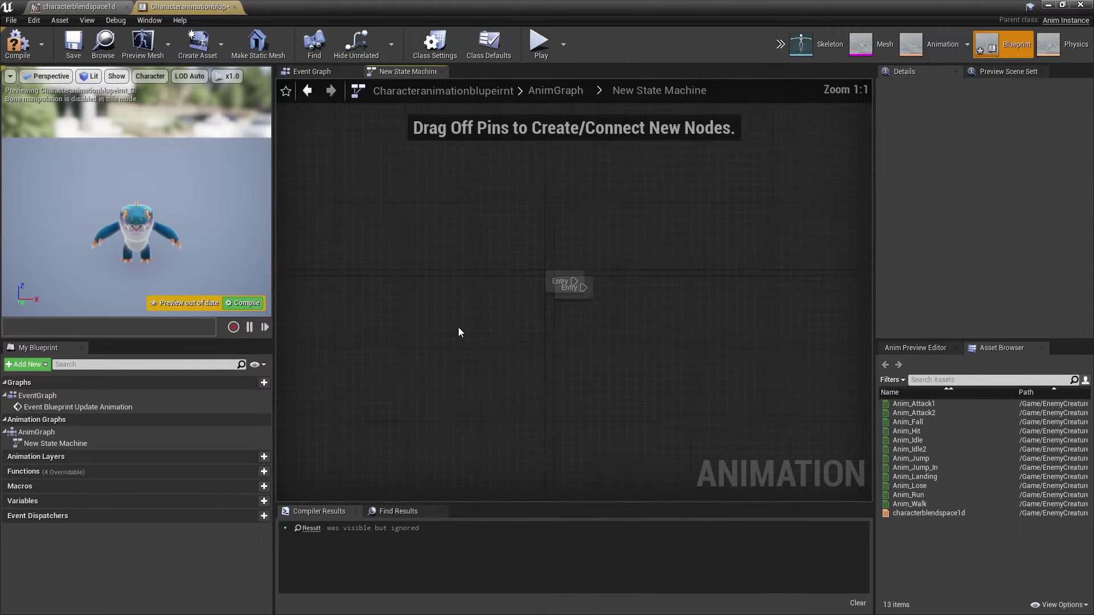
pyautogui.moveTo(924, 513); pyautogui.dragTo(669, 298)
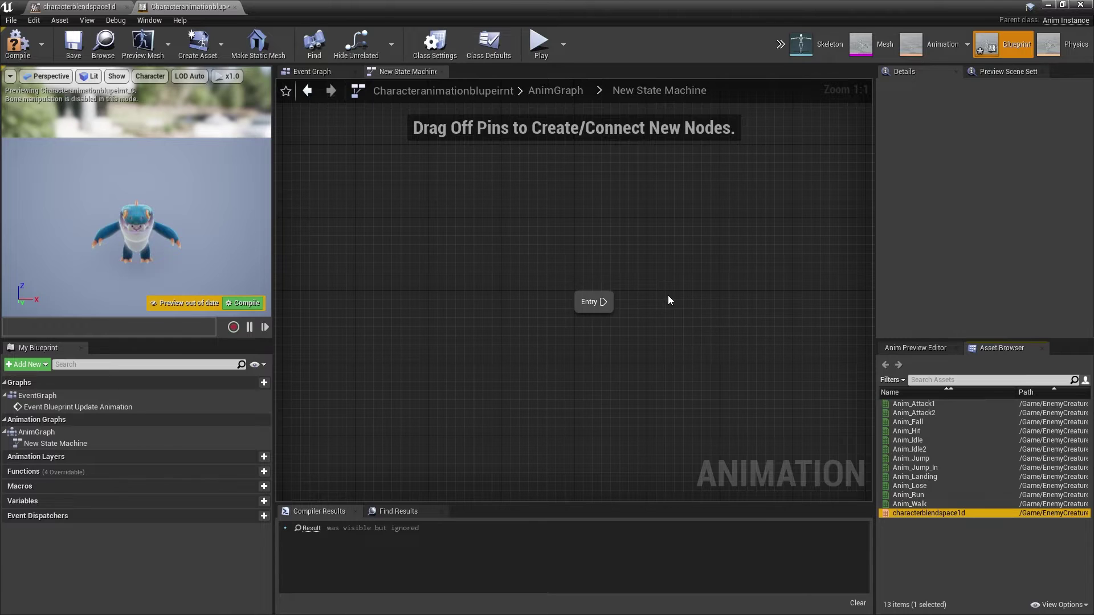
pyautogui.click(612, 350)
pyautogui.moveTo(601, 302); pyautogui.dragTo(675, 326)
pyautogui.doubleClick(699, 315)
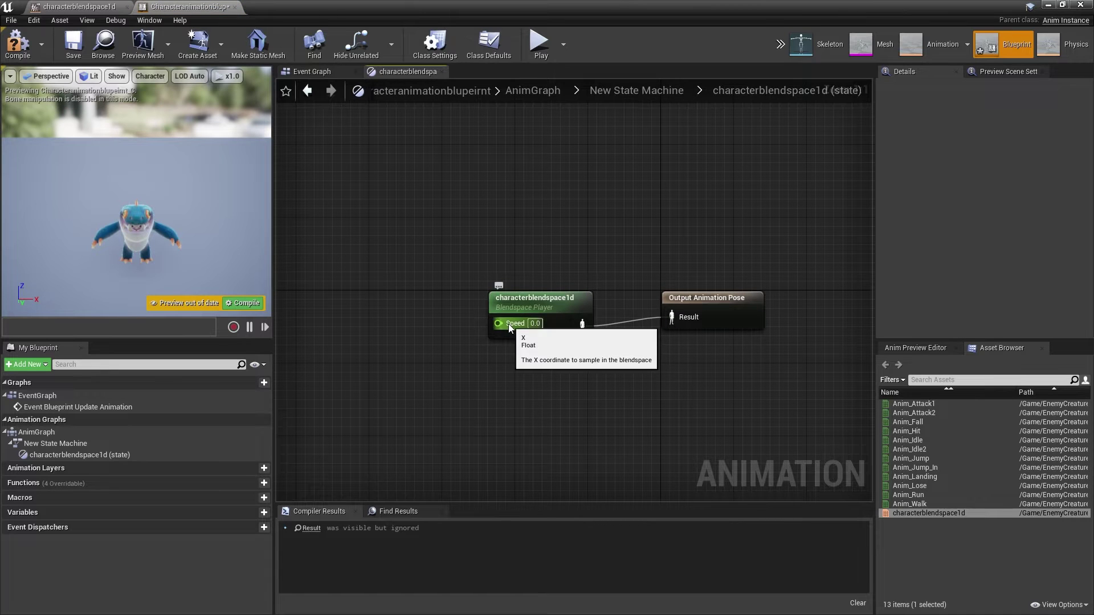
# Step: Promote the blendspace's Speed input to a variable named Speed and compile
pyautogui.rightClick(509, 327)
pyautogui.click(545, 338)
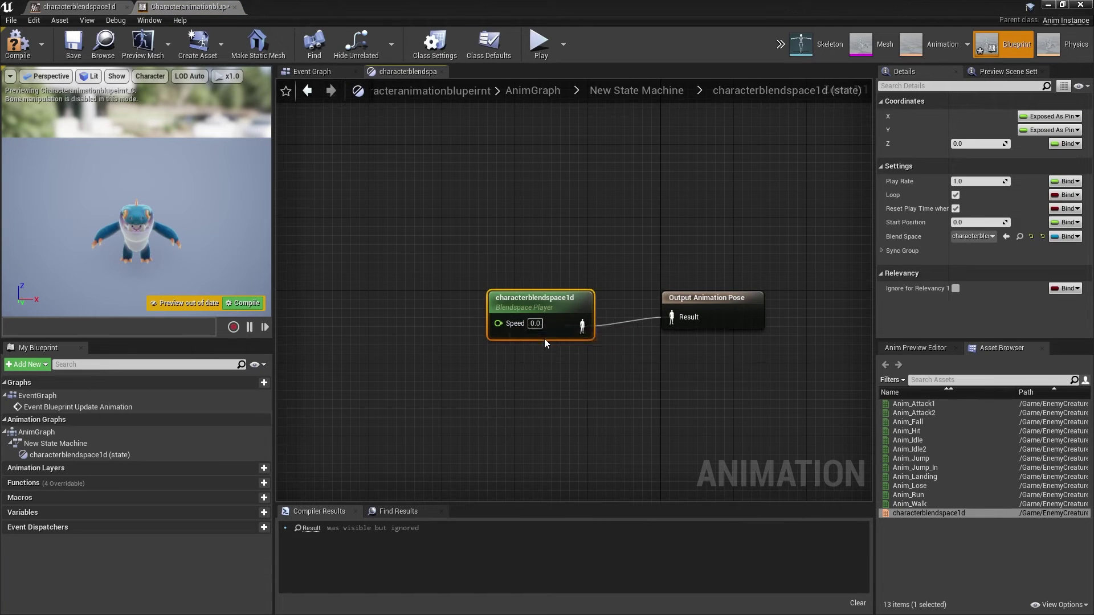
pyautogui.write('Speed')
pyautogui.press('Return')
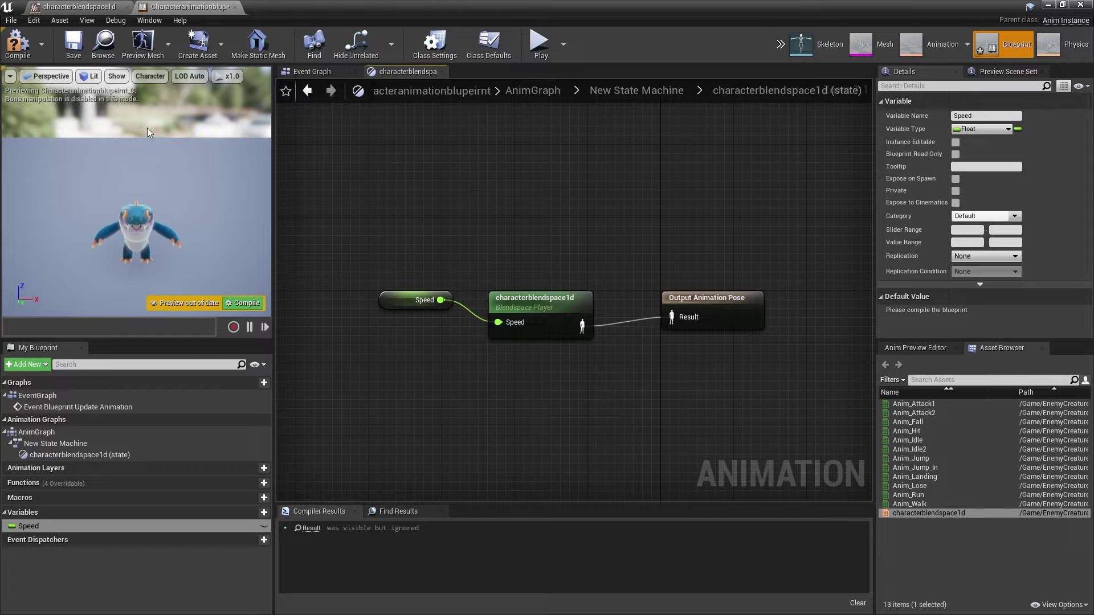
pyautogui.click(17, 43)
# Step: Test the Speed default at 100, then set it back to 0
pyautogui.click(978, 312)
pyautogui.write('100')
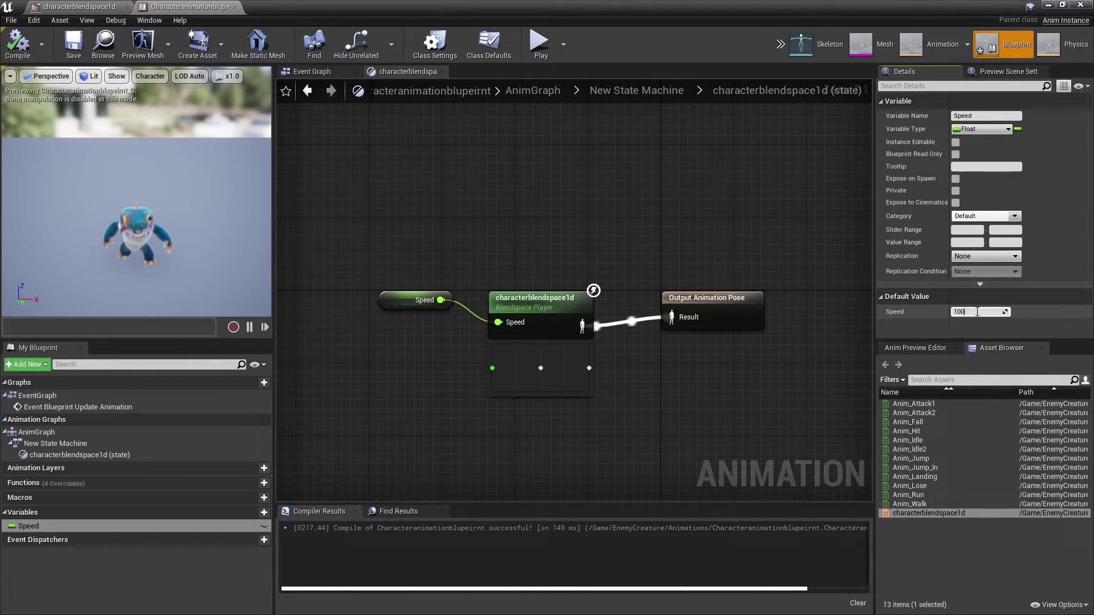
pyautogui.press('Return')
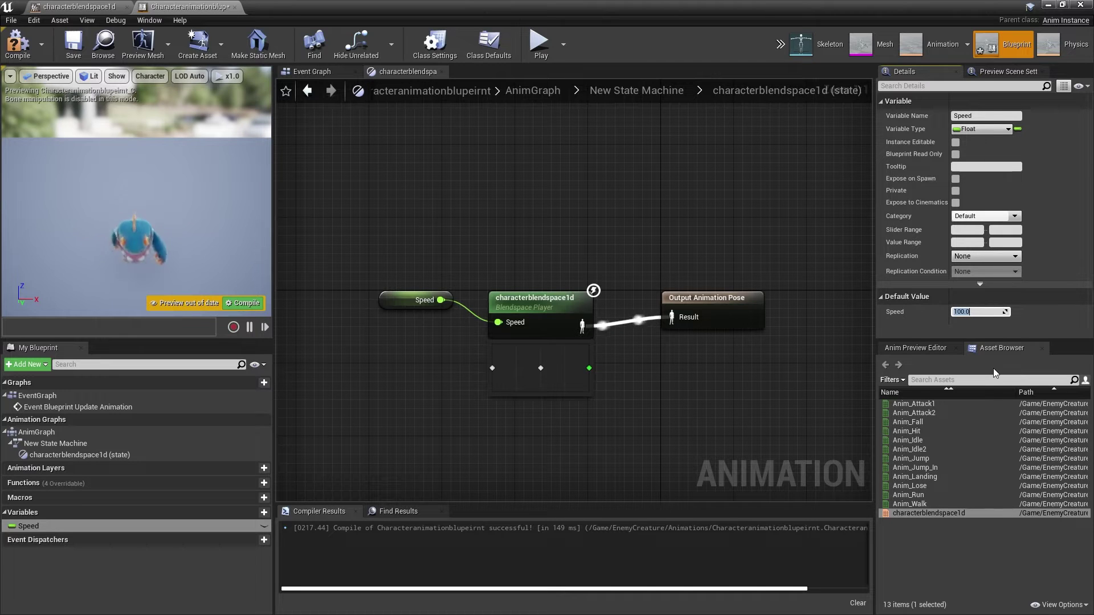
pyautogui.write('0')
pyautogui.press('Return')
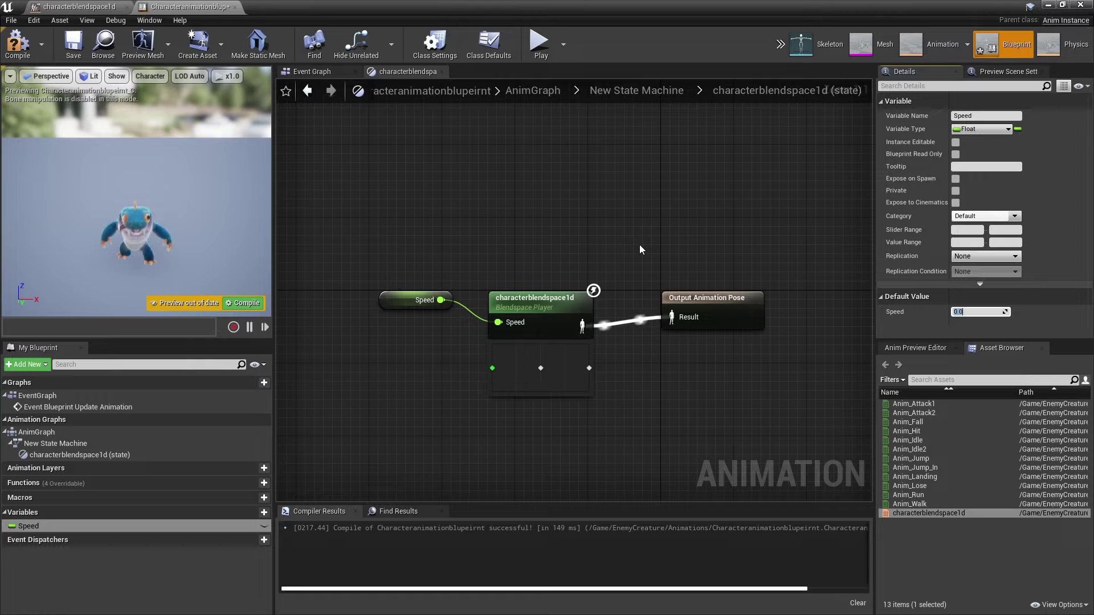
pyautogui.click(648, 89)
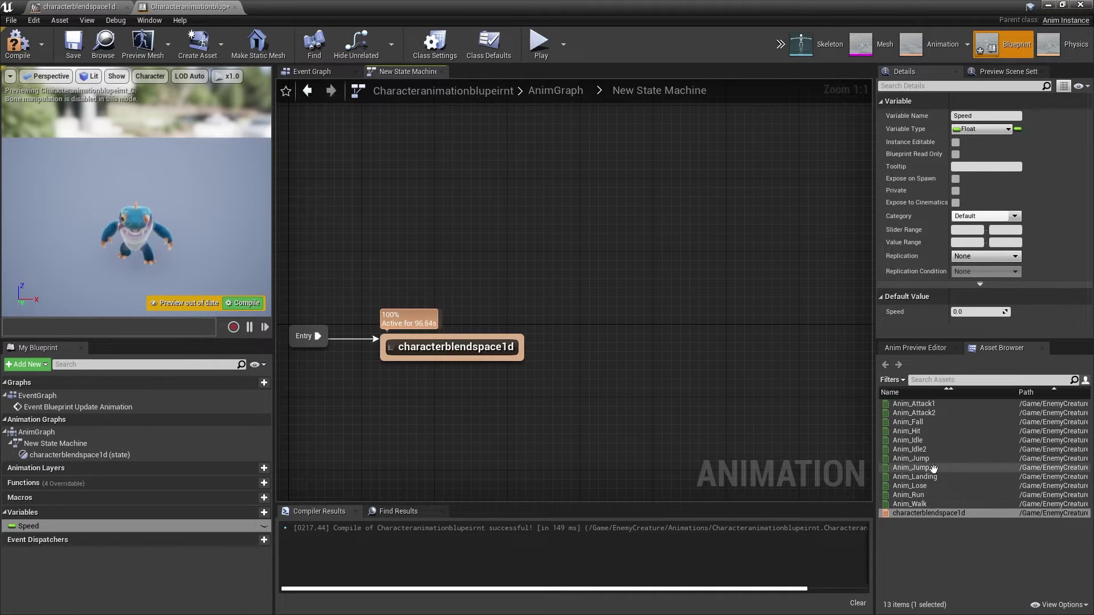
# Step: Add Anim_Jump_In, Anim_Fall and Anim_Landing states to the state machine
pyautogui.moveTo(916, 468); pyautogui.dragTo(544, 221)
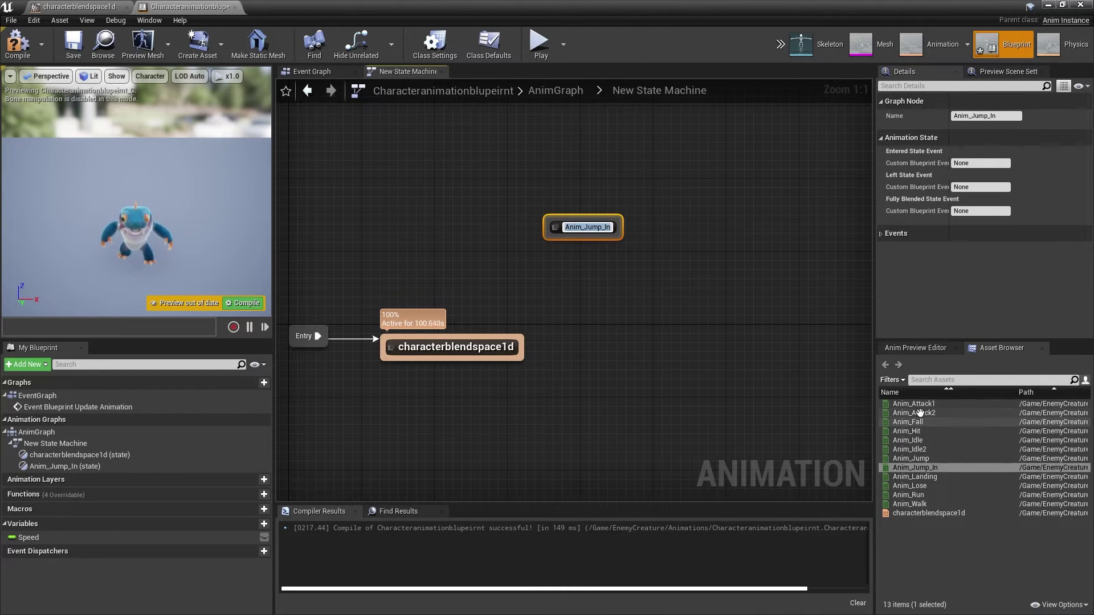
pyautogui.moveTo(908, 422); pyautogui.dragTo(726, 313)
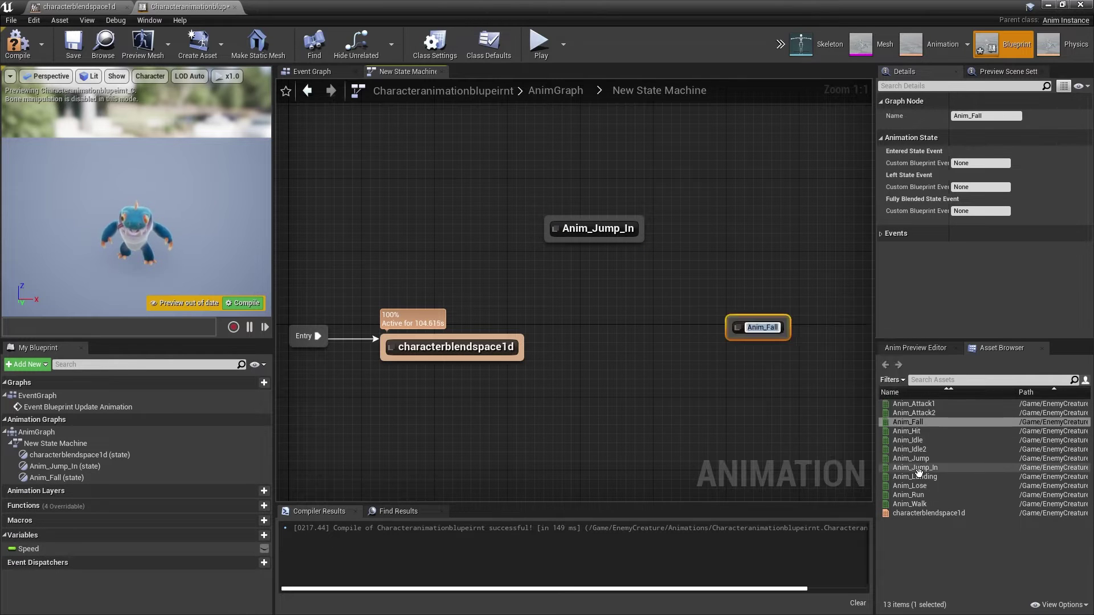
pyautogui.moveTo(914, 477); pyautogui.dragTo(604, 393)
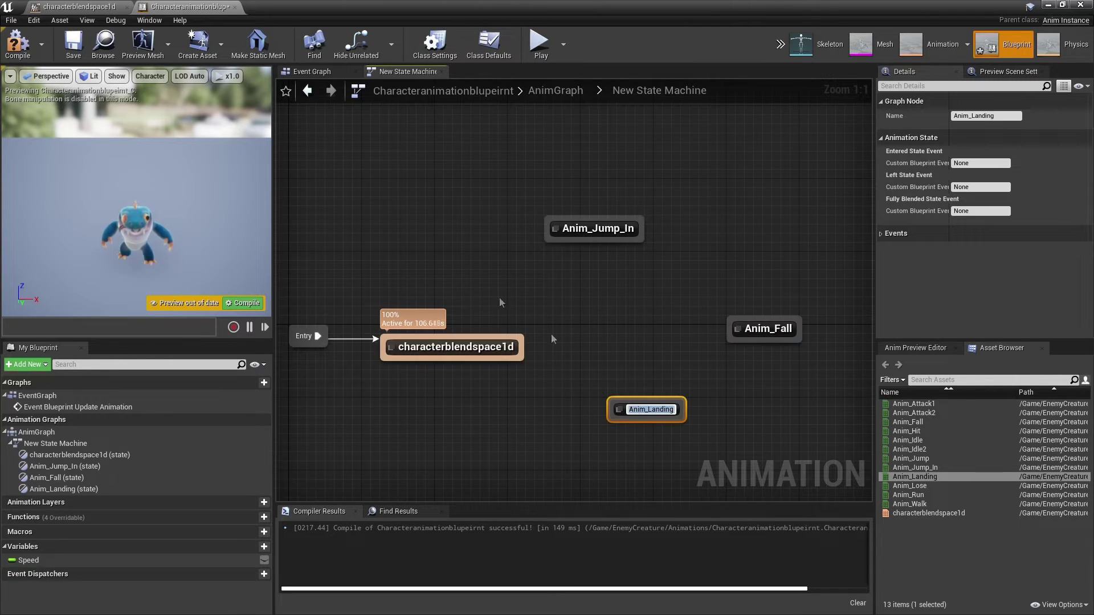
# Step: Chain transitions from characterblendspace1d through Jump_In, Fall and Landing back to characterblendspace1d
pyautogui.moveTo(516, 336); pyautogui.dragTo(730, 322)
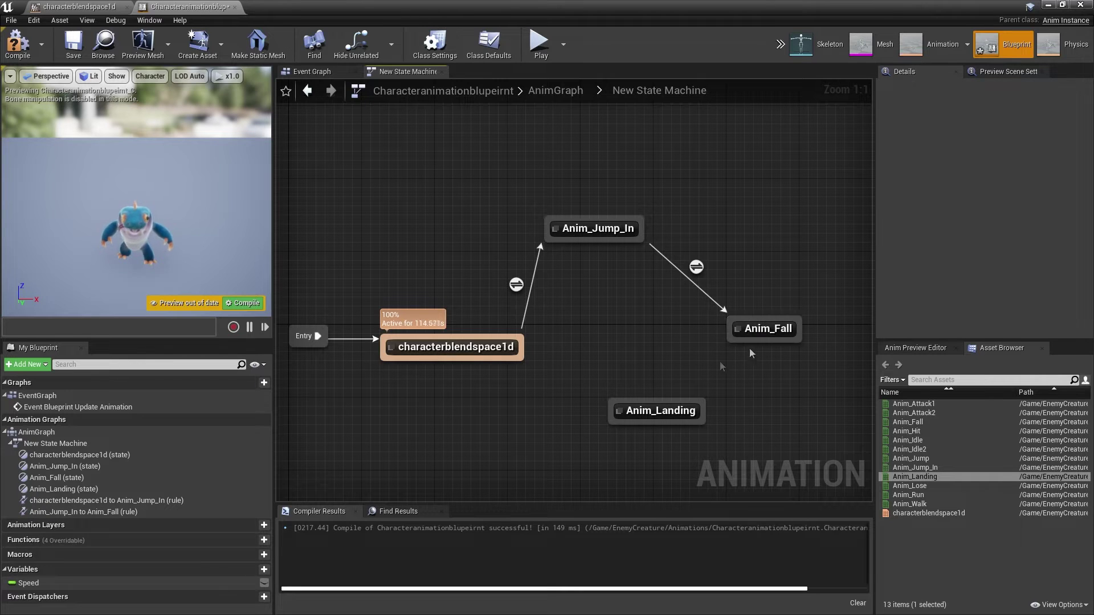
pyautogui.moveTo(747, 345); pyautogui.dragTo(672, 392)
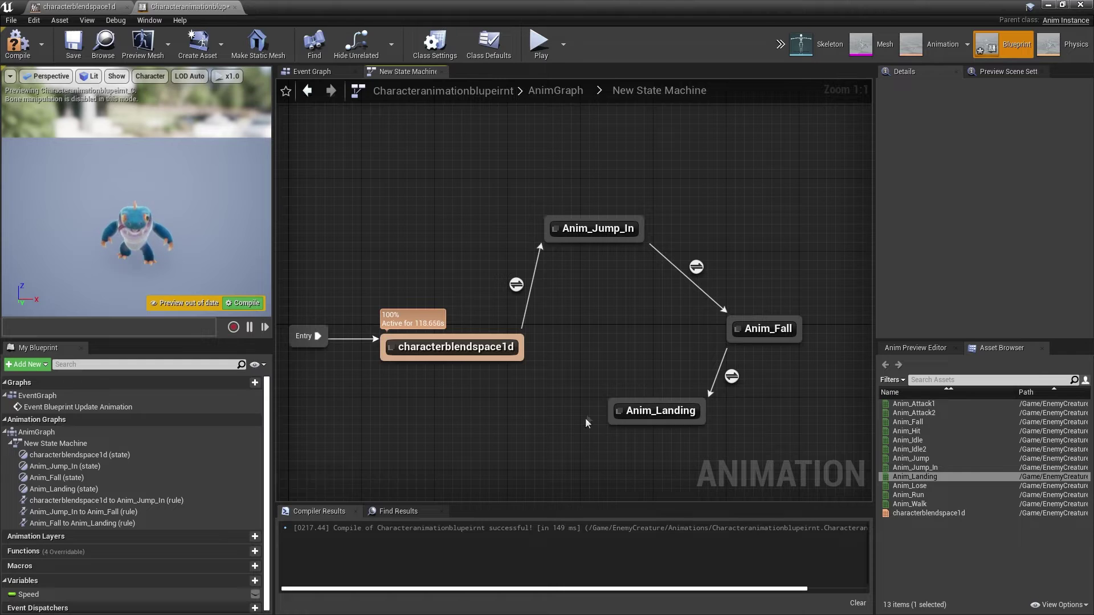
pyautogui.moveTo(609, 415); pyautogui.dragTo(516, 361)
pyautogui.moveTo(661, 412); pyautogui.dragTo(607, 439)
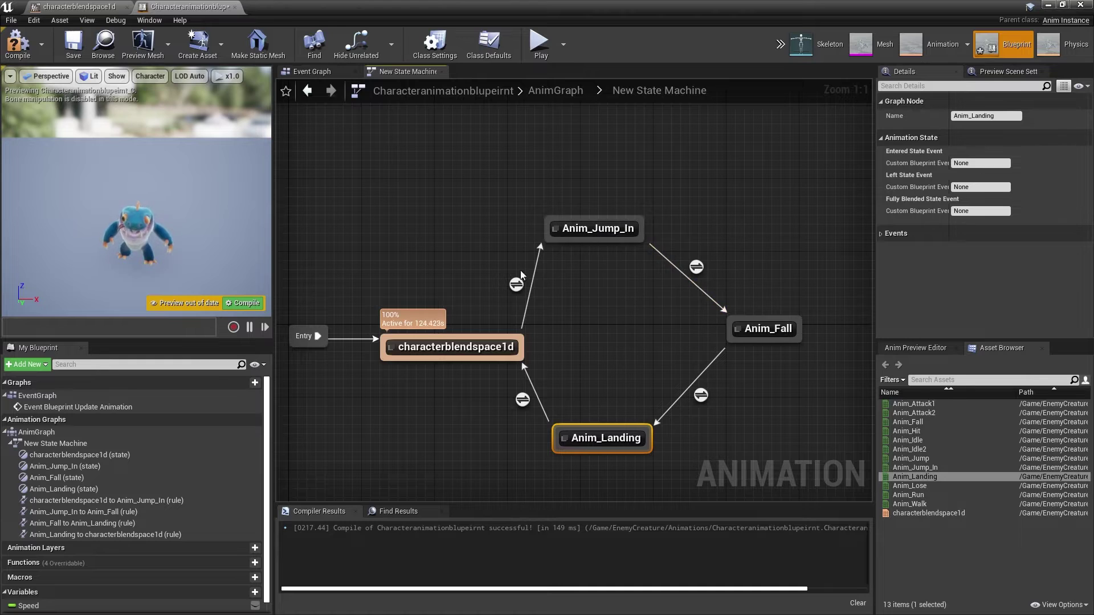
# Step: Drive the characterblendspace1d-to-Anim_Jump_In rule with a new Boolean variable isinair?
pyautogui.doubleClick(516, 286)
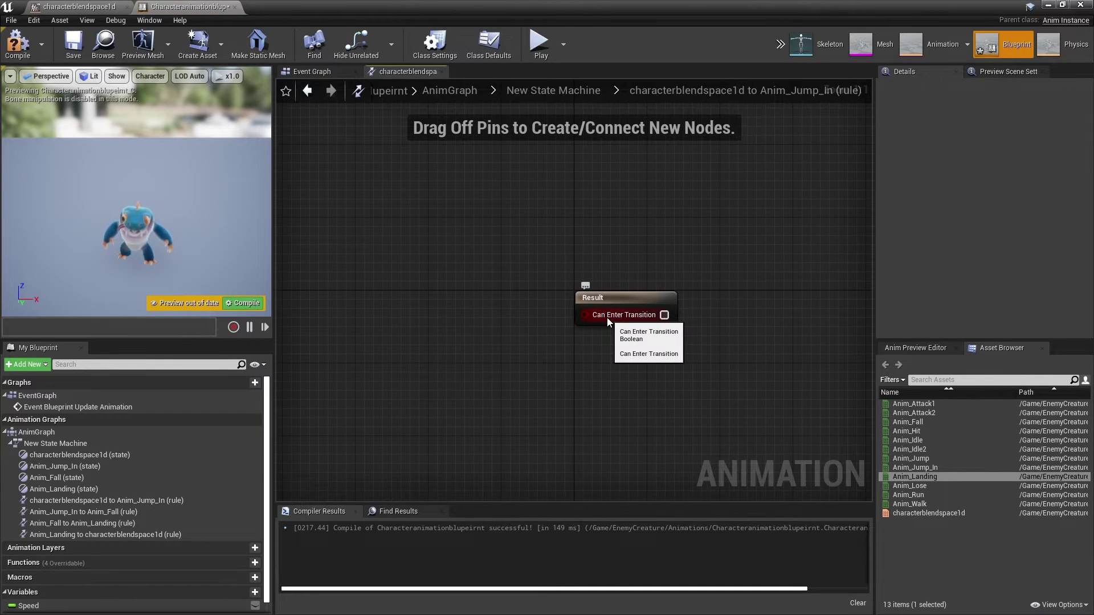
pyautogui.rightClick(609, 317)
pyautogui.click(652, 334)
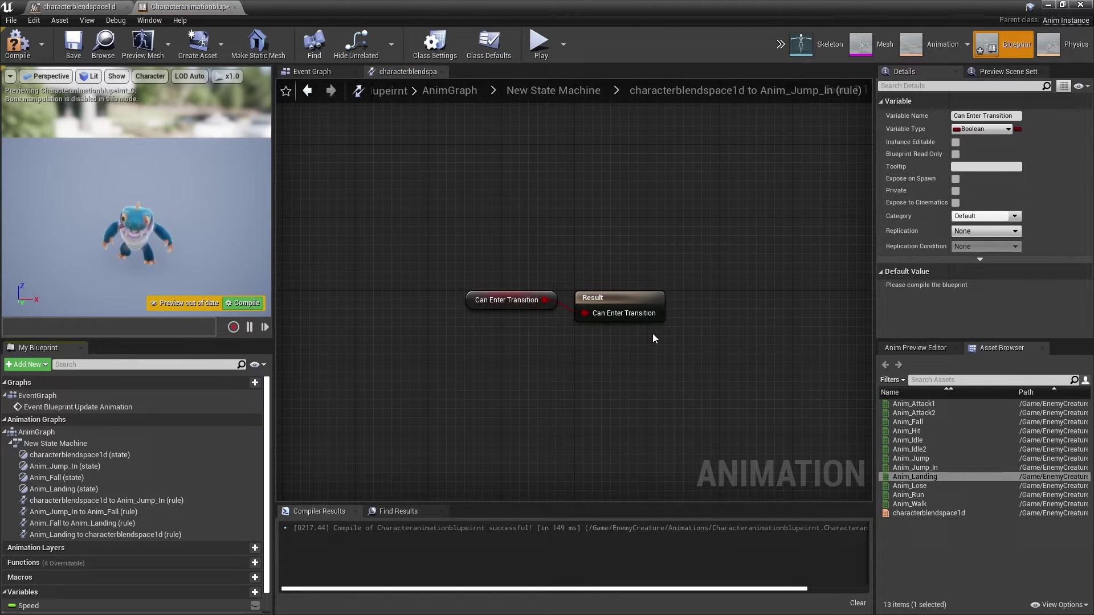
pyautogui.press('Return')
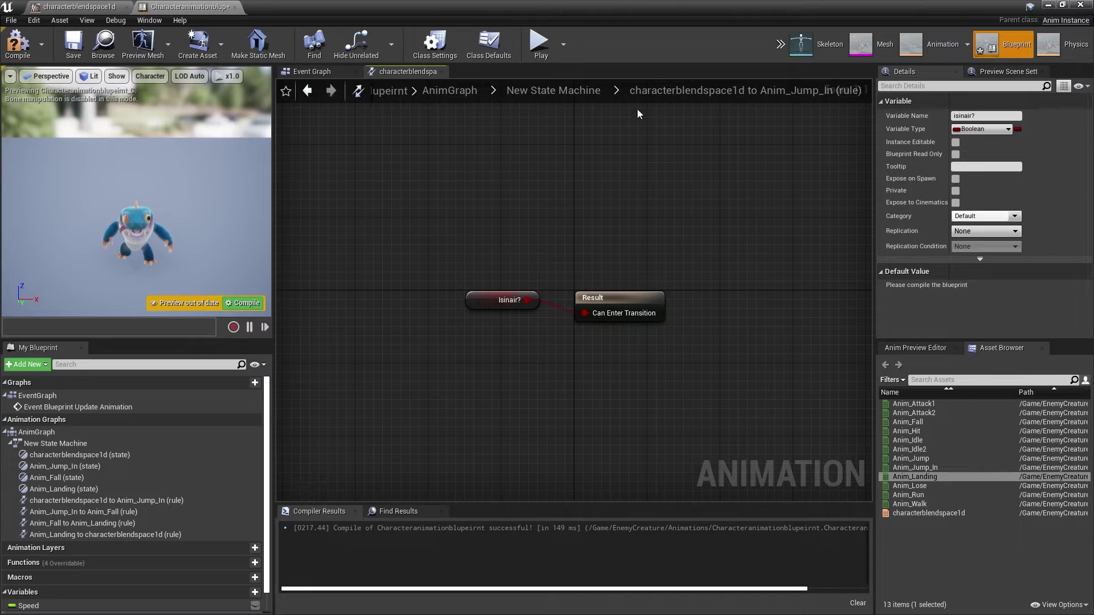
pyautogui.click(551, 93)
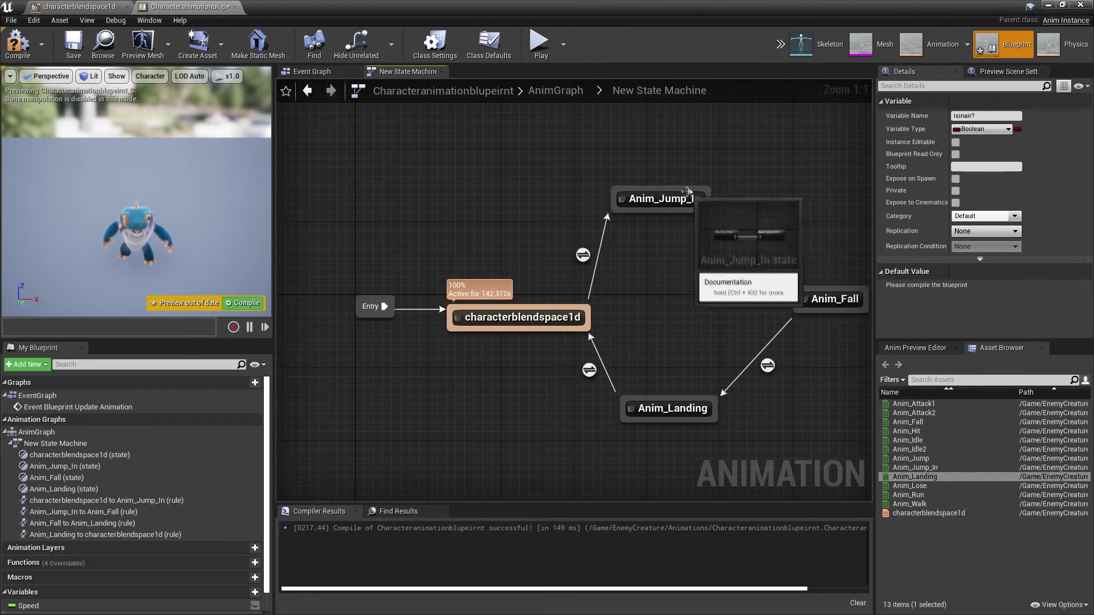
# Step: In the Anim_Jump_In-to-Anim_Fall rule, add a Current Time (Anim_Jump_In) node
pyautogui.moveTo(639, 249); pyautogui.dragTo(574, 261, button='right')
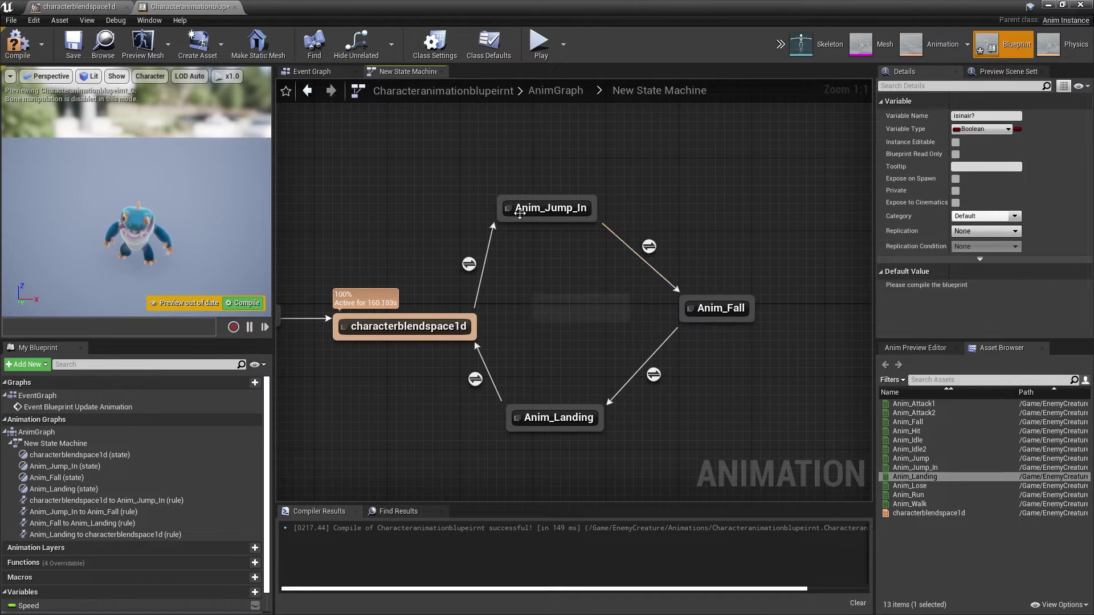
pyautogui.doubleClick(653, 251)
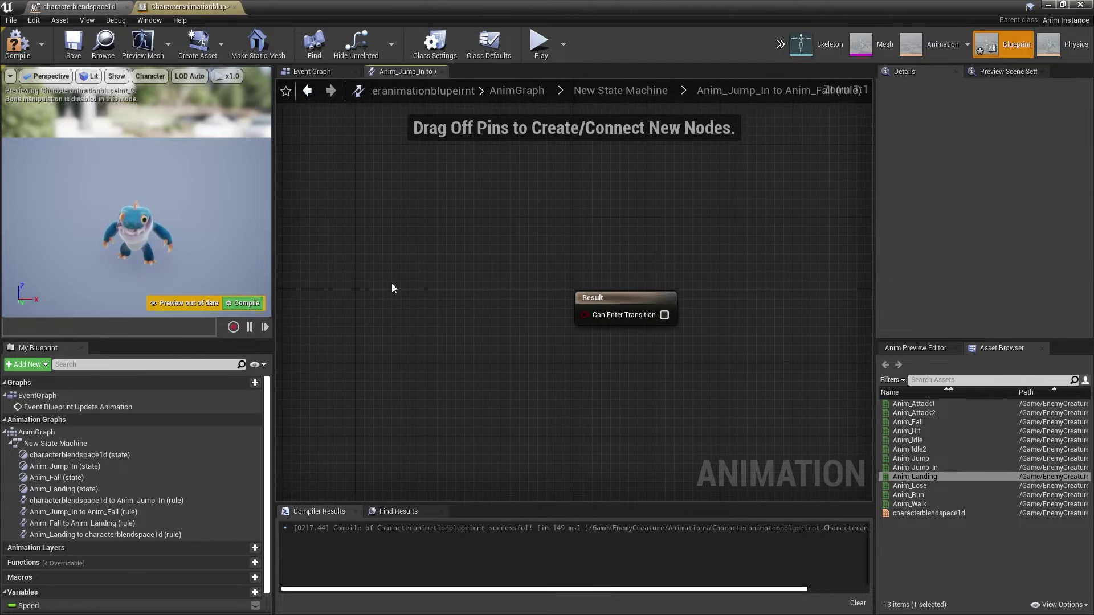
pyautogui.rightClick(445, 248)
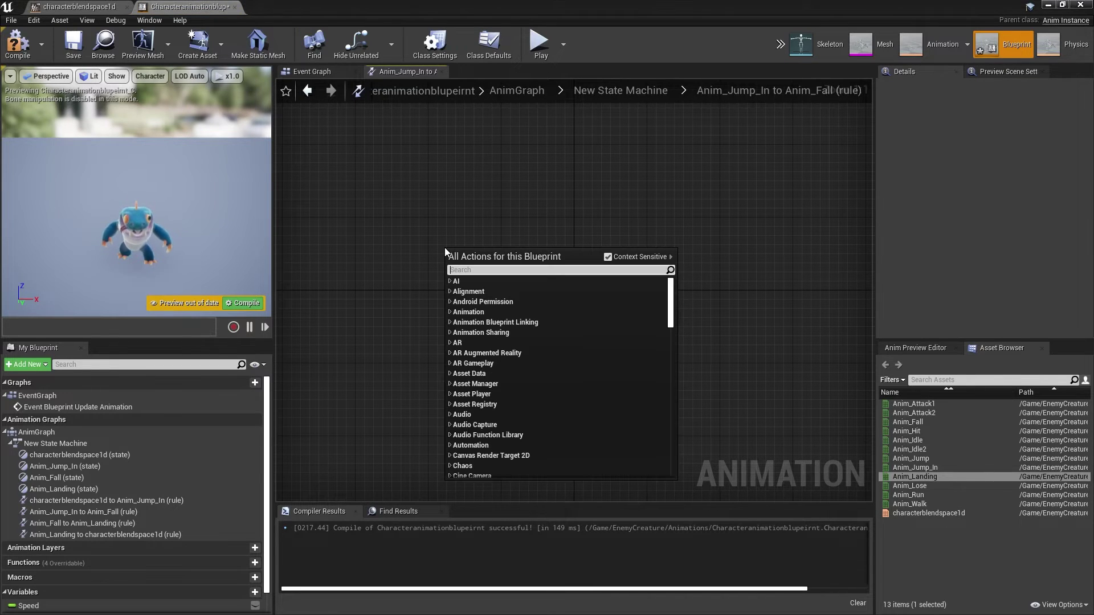
pyautogui.write('jum')
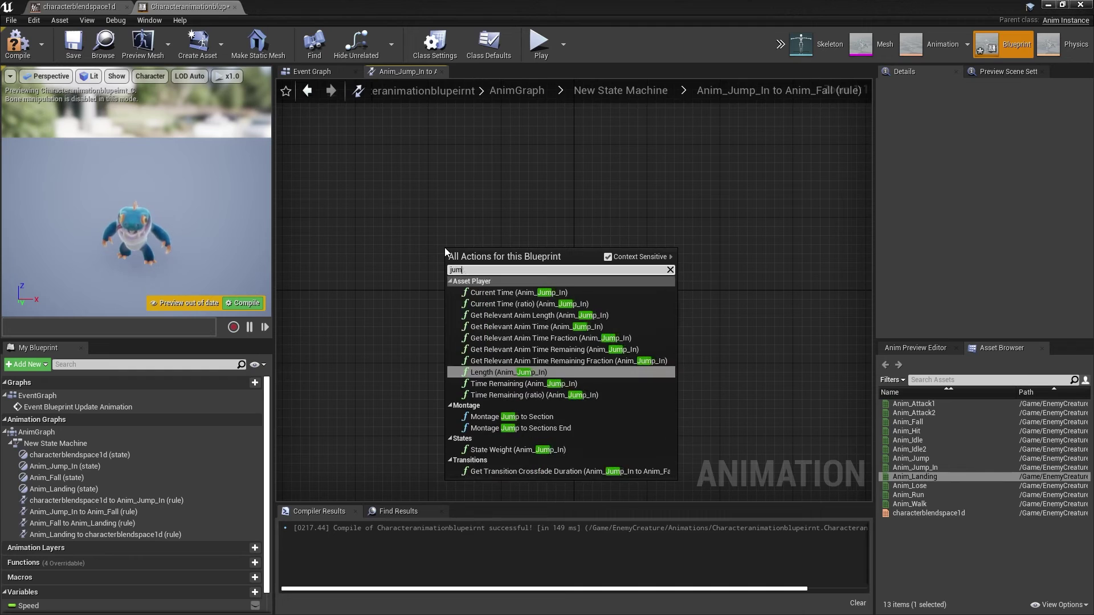
pyautogui.write('p in')
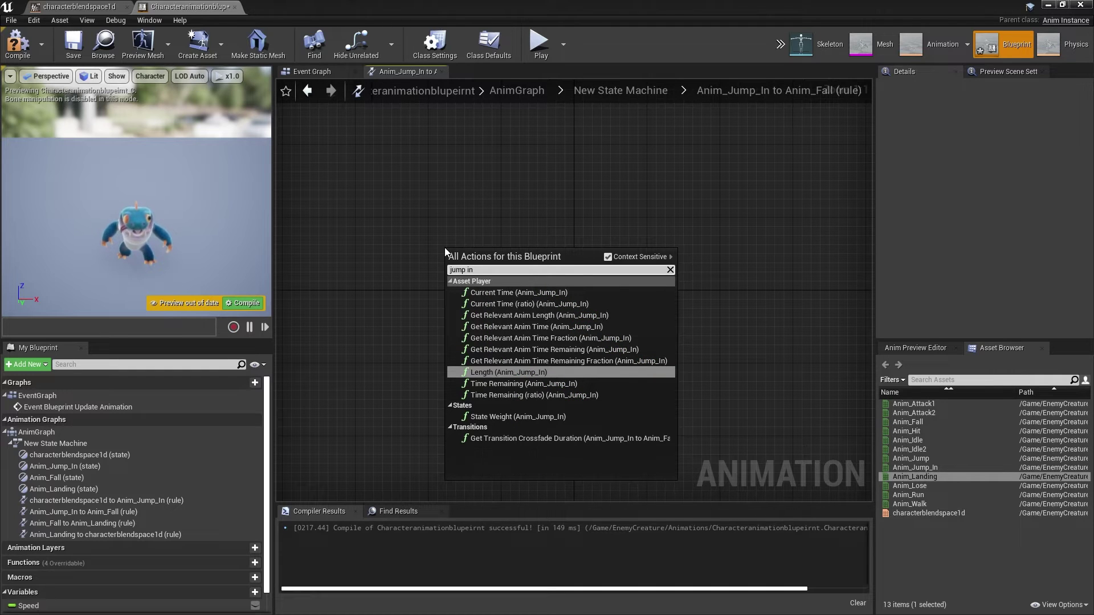
pyautogui.click(505, 293)
pyautogui.moveTo(574, 270); pyautogui.dragTo(475, 322)
# Step: Compare that time with a float less-than 0.2 node wired into Result
pyautogui.write('less')
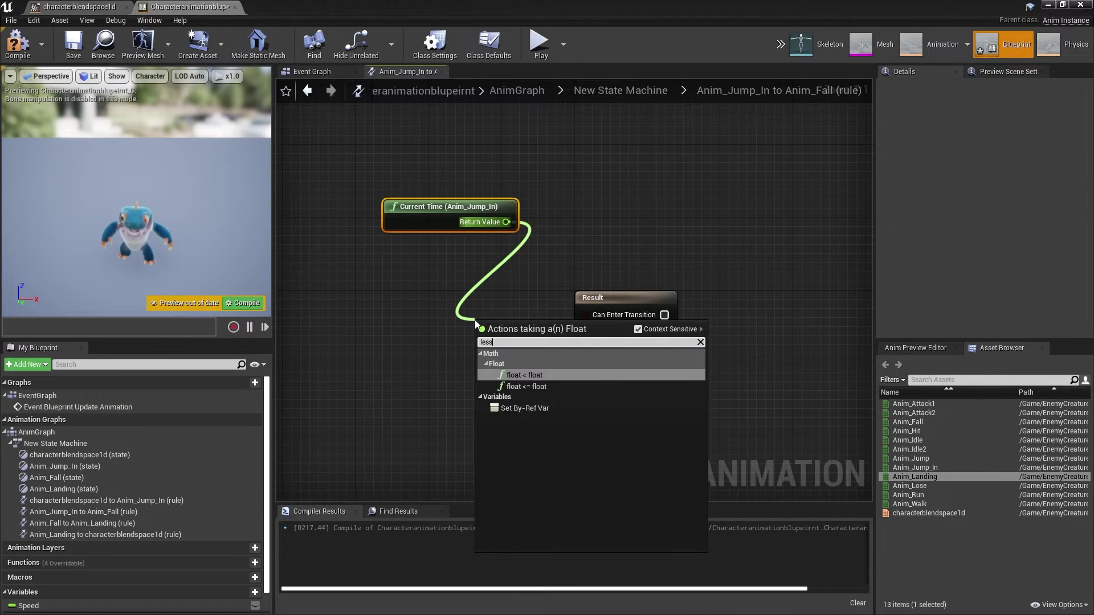
pyautogui.press('Return')
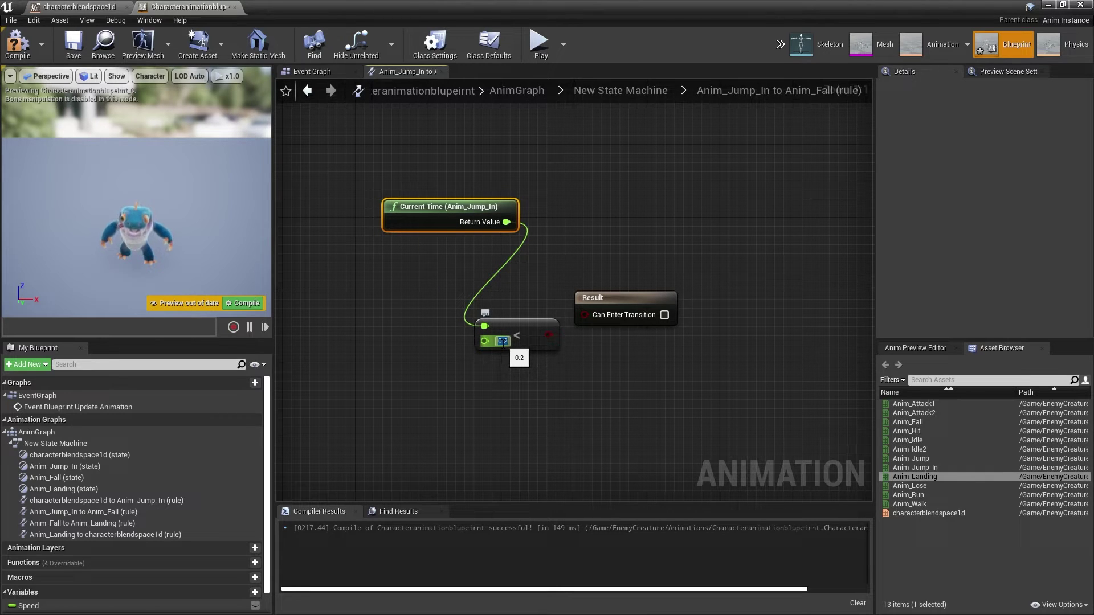
pyautogui.moveTo(548, 335); pyautogui.dragTo(598, 315)
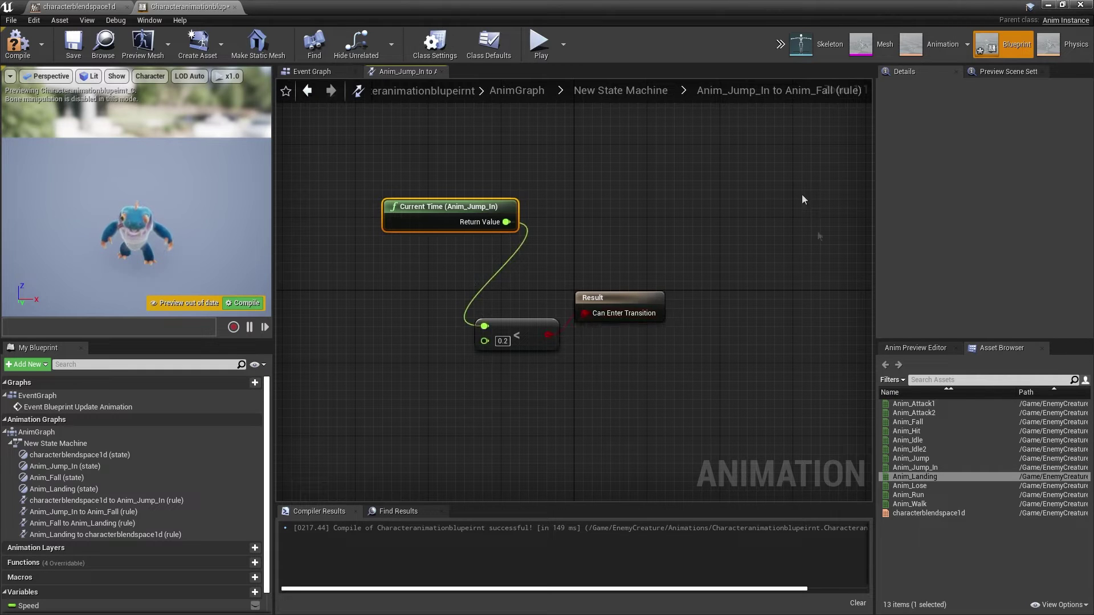
pyautogui.click(628, 87)
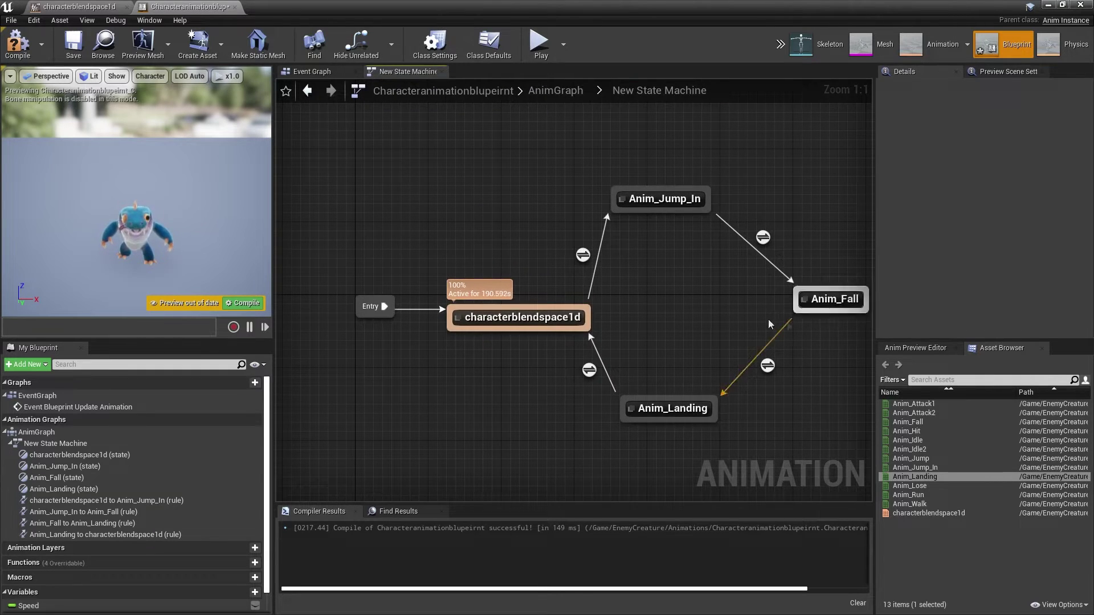
# Step: Open the Anim_Fall to Anim_Landing transition rule graph
pyautogui.moveTo(789, 315); pyautogui.dragTo(683, 281, button='right')
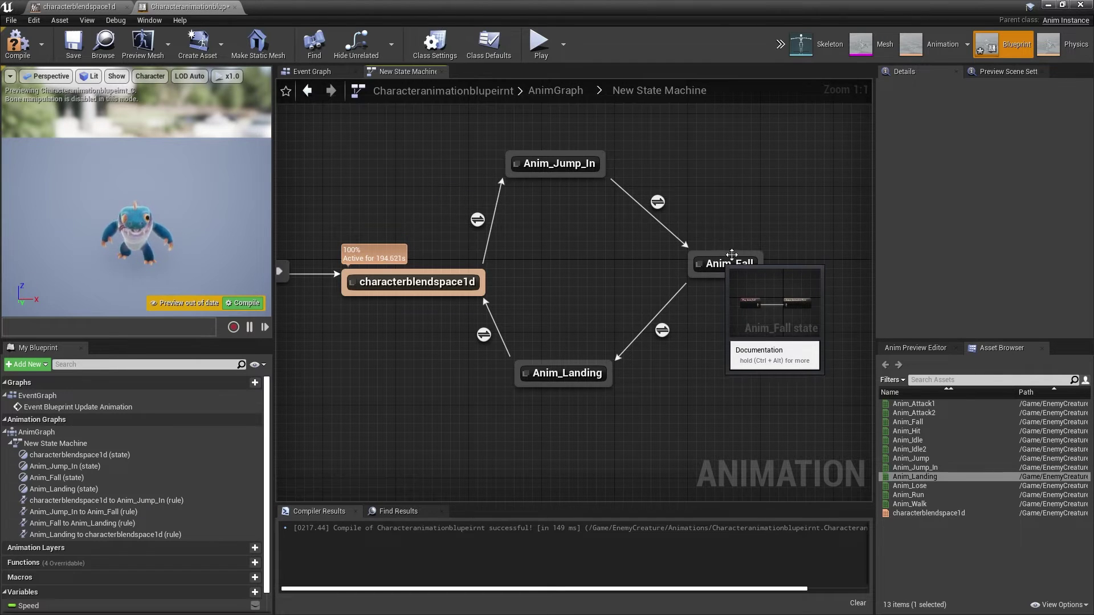
pyautogui.click(711, 267)
pyautogui.click(550, 356)
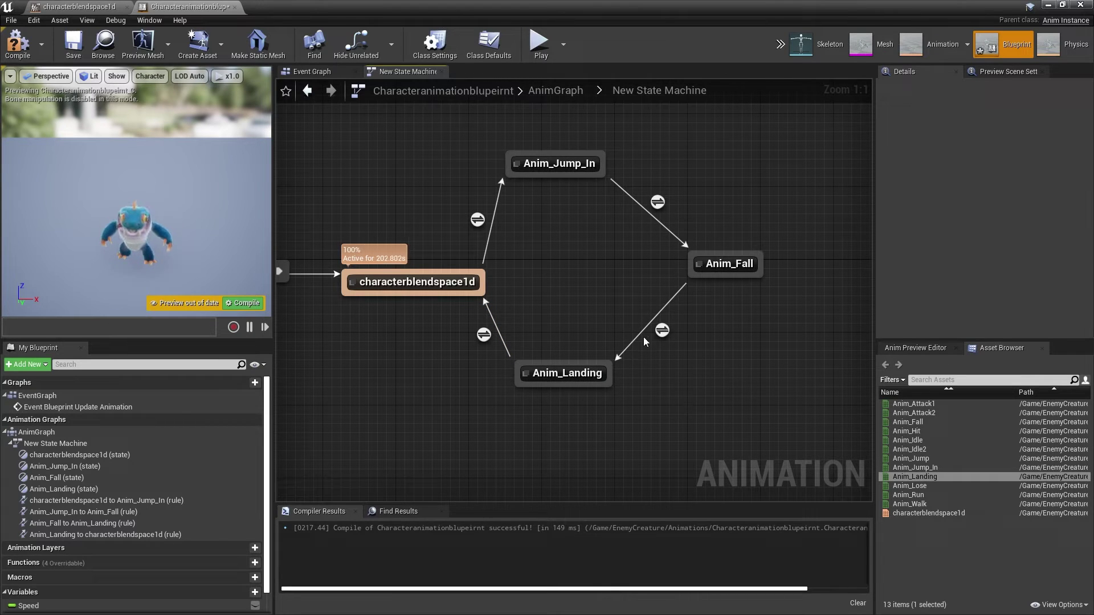
pyautogui.doubleClick(661, 330)
pyautogui.scroll(-1, 103, 553)
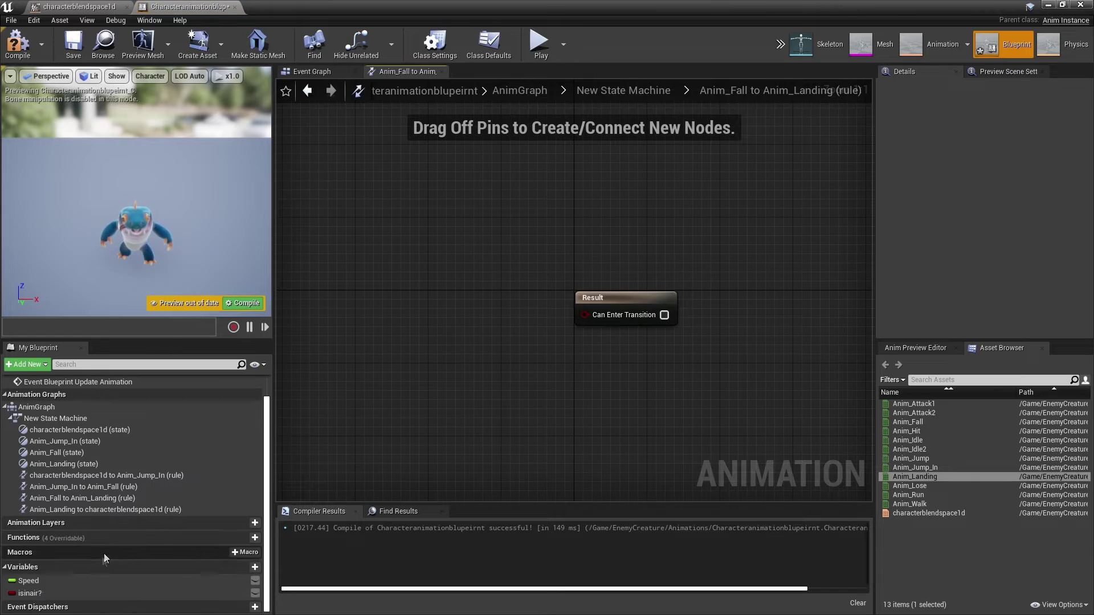
# Step: Feed an isinair? getter through a NOT node into Can Enter Transition, then return to New State Machine
pyautogui.moveTo(12, 592); pyautogui.dragTo(369, 342)
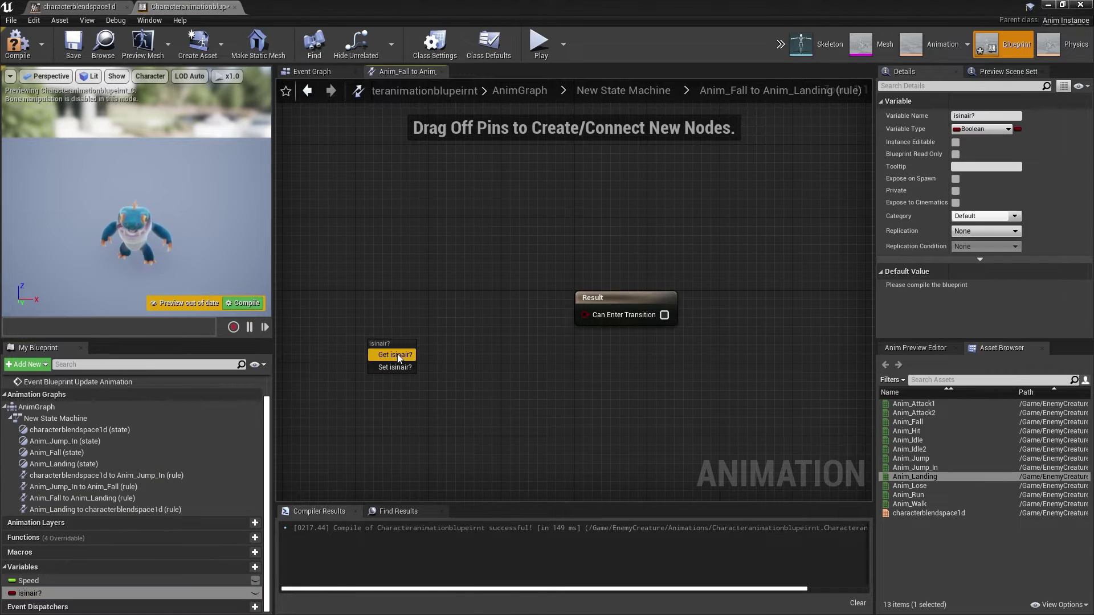
pyautogui.click(395, 355)
pyautogui.moveTo(428, 346); pyautogui.dragTo(453, 252)
pyautogui.write('not')
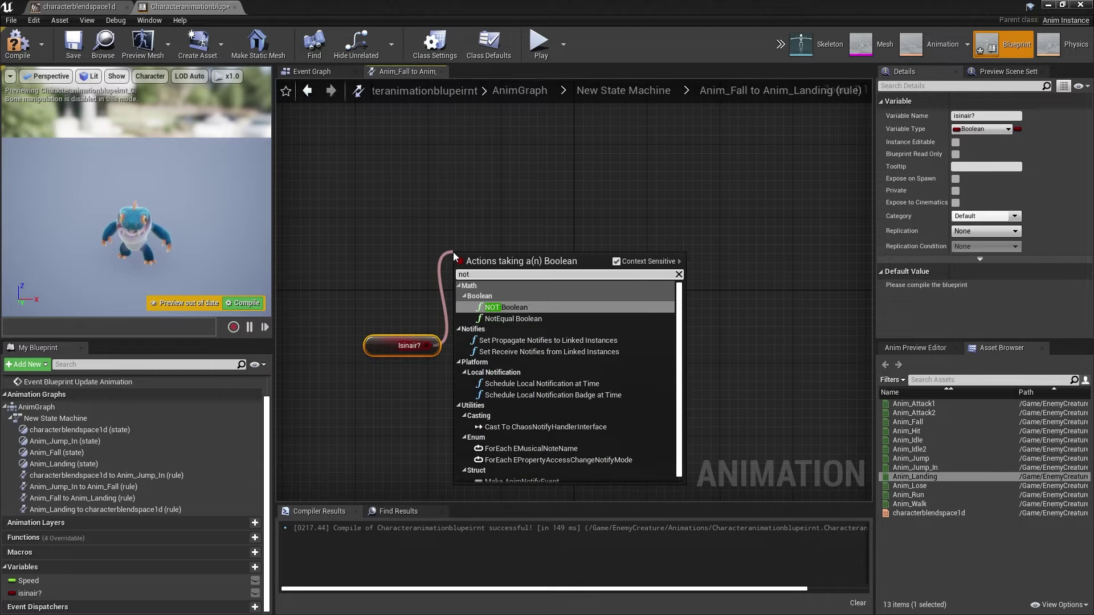
pyautogui.press('Return')
pyautogui.moveTo(538, 266); pyautogui.dragTo(607, 316)
pyautogui.click(638, 91)
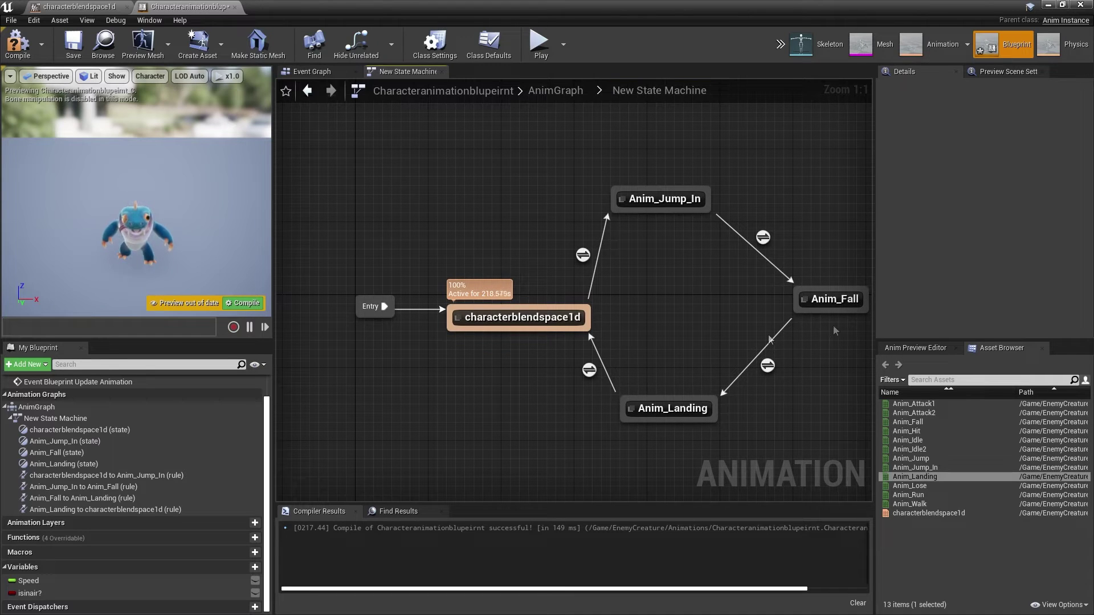
# Step: In the Anim_Landing to characterblendspace1d rule, add an Anim_Landing Current Time node
pyautogui.moveTo(650, 406)
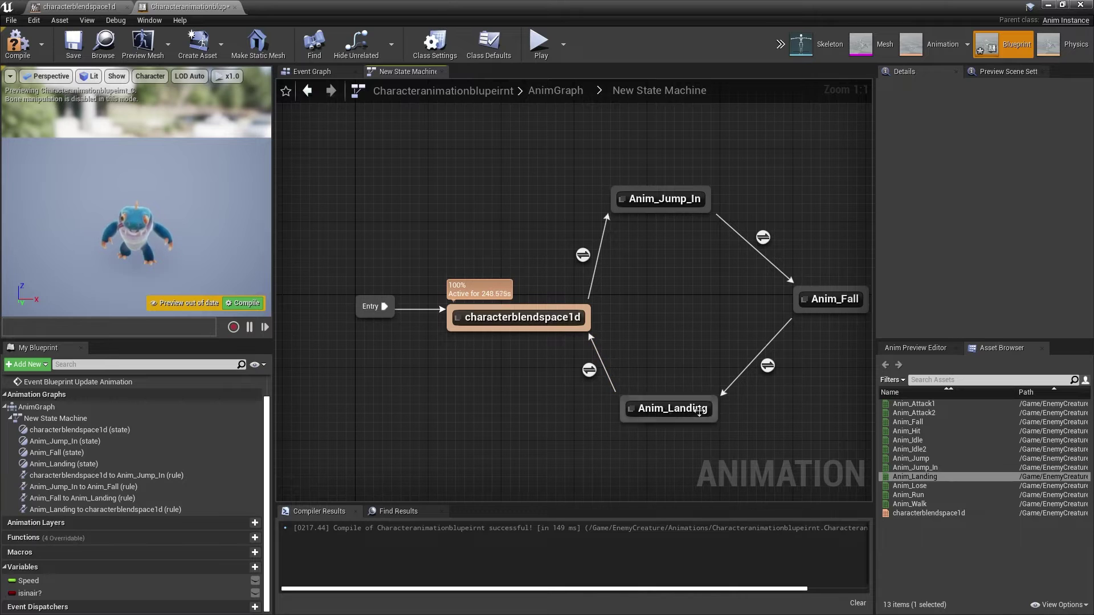
pyautogui.doubleClick(590, 370)
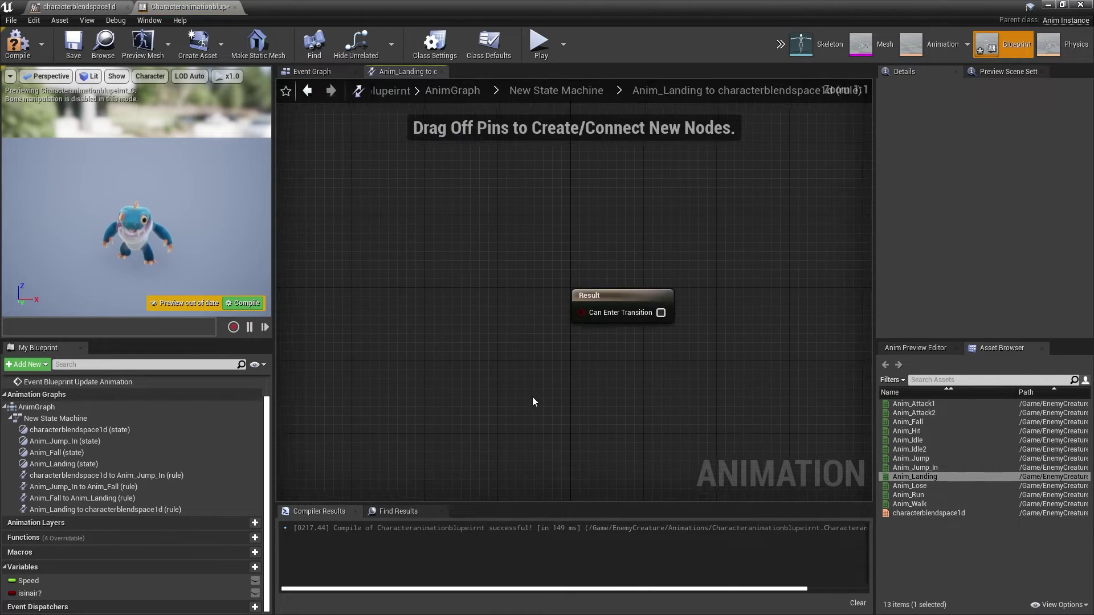
pyautogui.rightClick(473, 233)
pyautogui.write('anim landin')
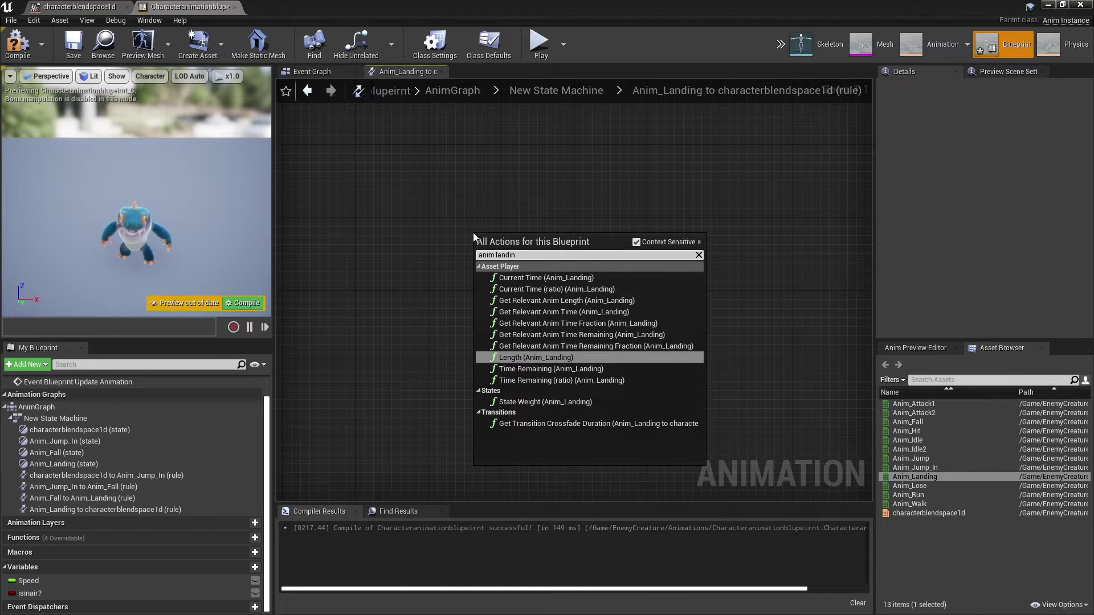
pyautogui.click(532, 277)
pyautogui.moveTo(584, 245); pyautogui.dragTo(501, 216)
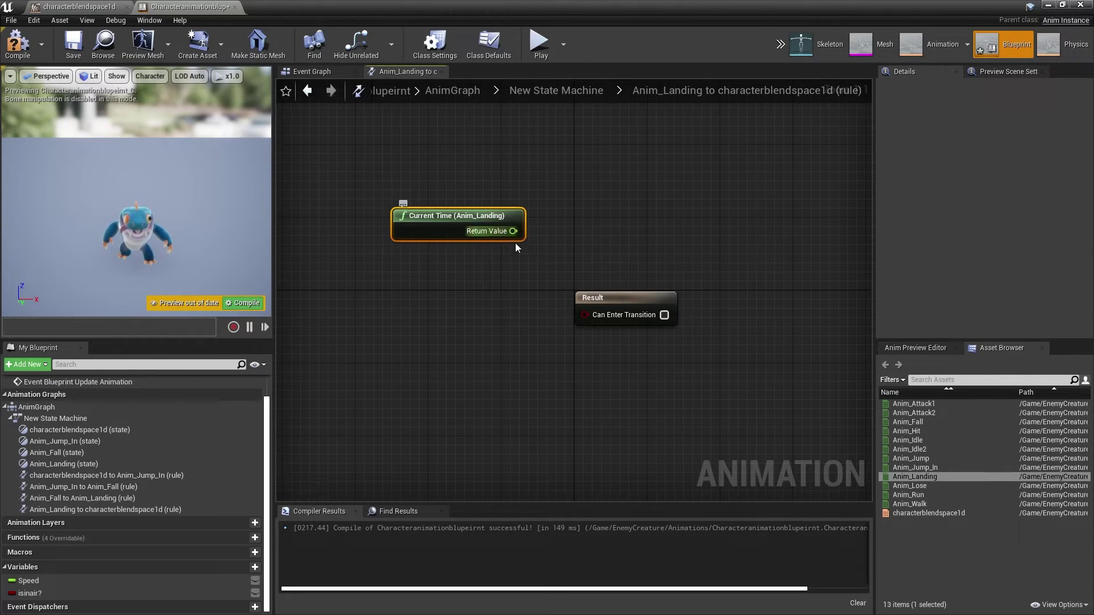
# Step: Compare Current Time < 0.2, wire it to Can Enter Transition, and return to the state machine
pyautogui.moveTo(514, 231); pyautogui.dragTo(449, 334)
pyautogui.write('<')
pyautogui.press('Return')
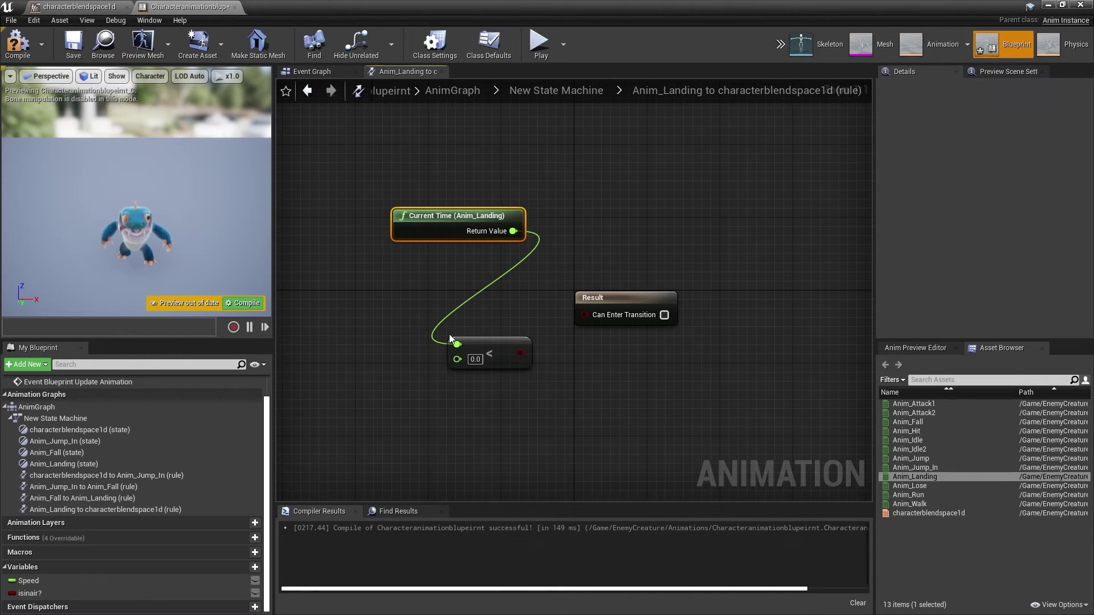
pyautogui.click(474, 360)
pyautogui.write('0')
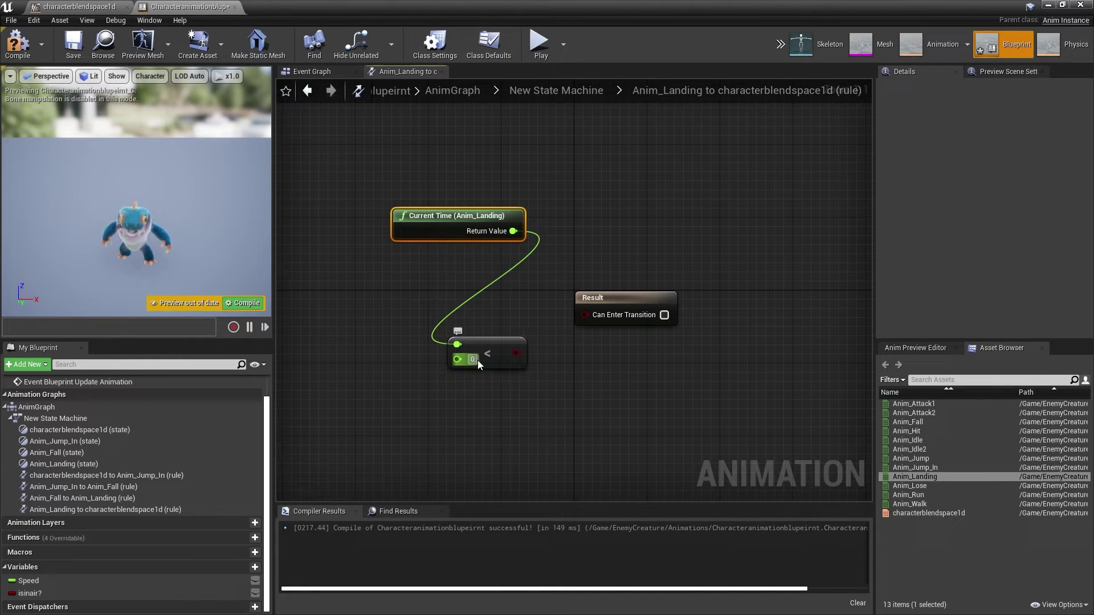
pyautogui.write('.2')
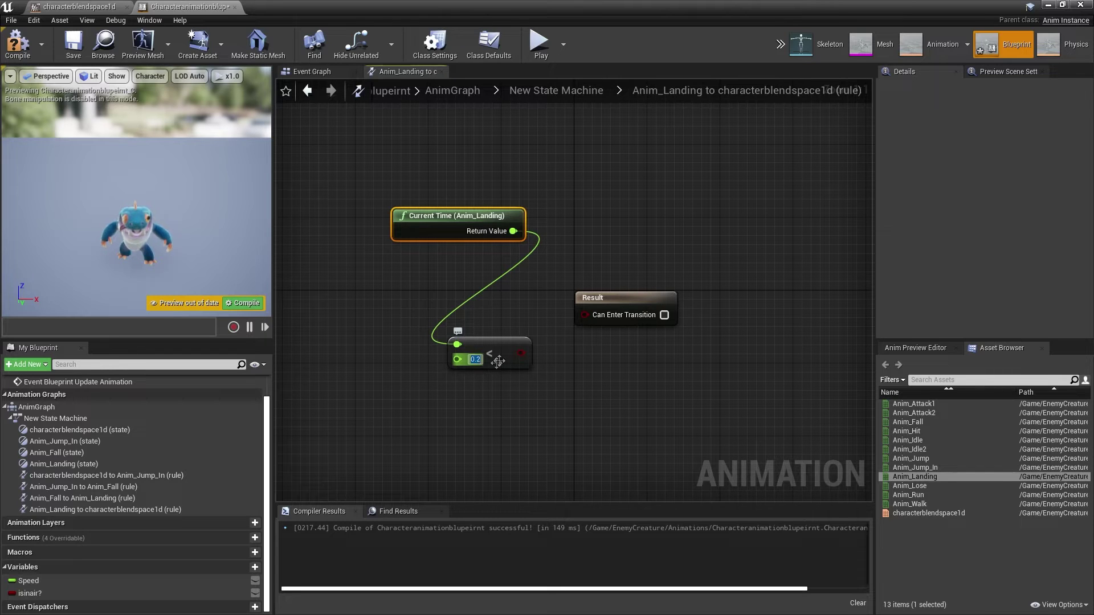
pyautogui.moveTo(520, 353); pyautogui.dragTo(614, 320)
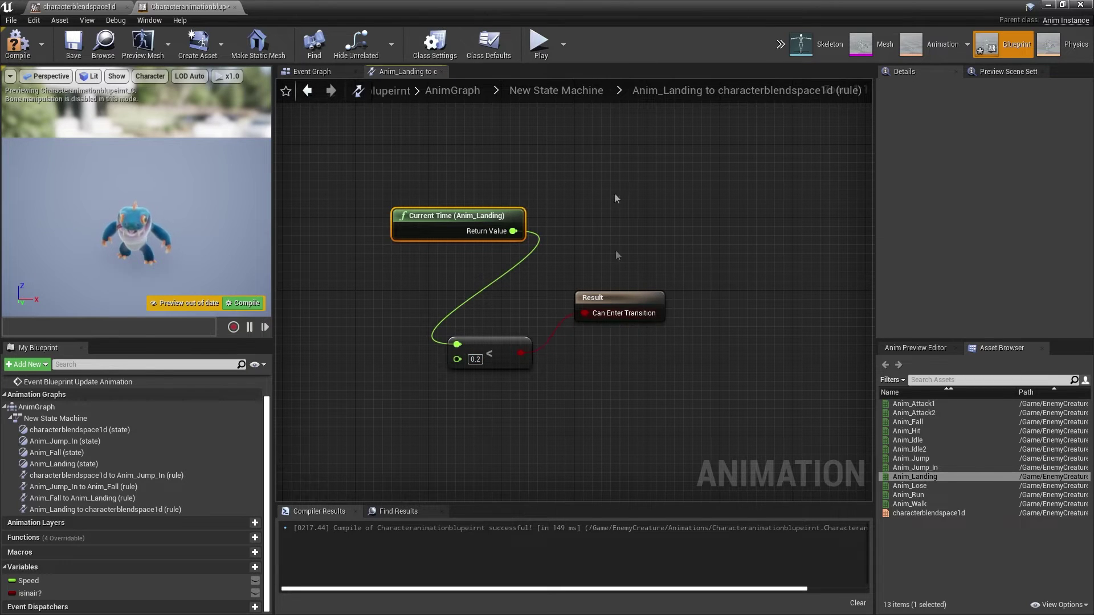
pyautogui.click(563, 90)
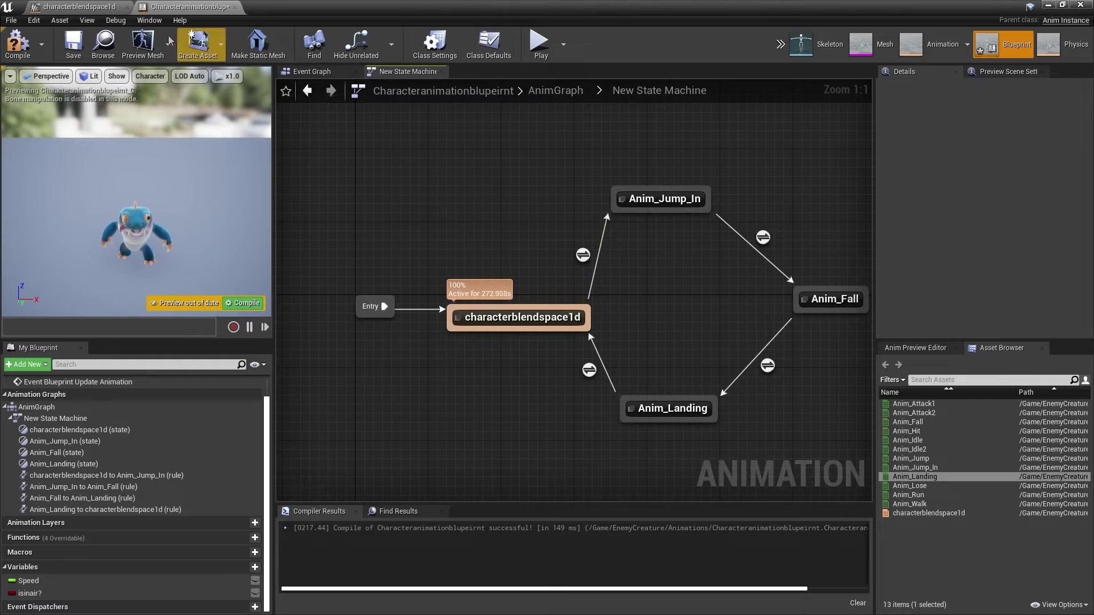
# Step: Compile, preview by toggling isinair?'s default on then off, recompile, and go back to AnimGraph
pyautogui.click(17, 44)
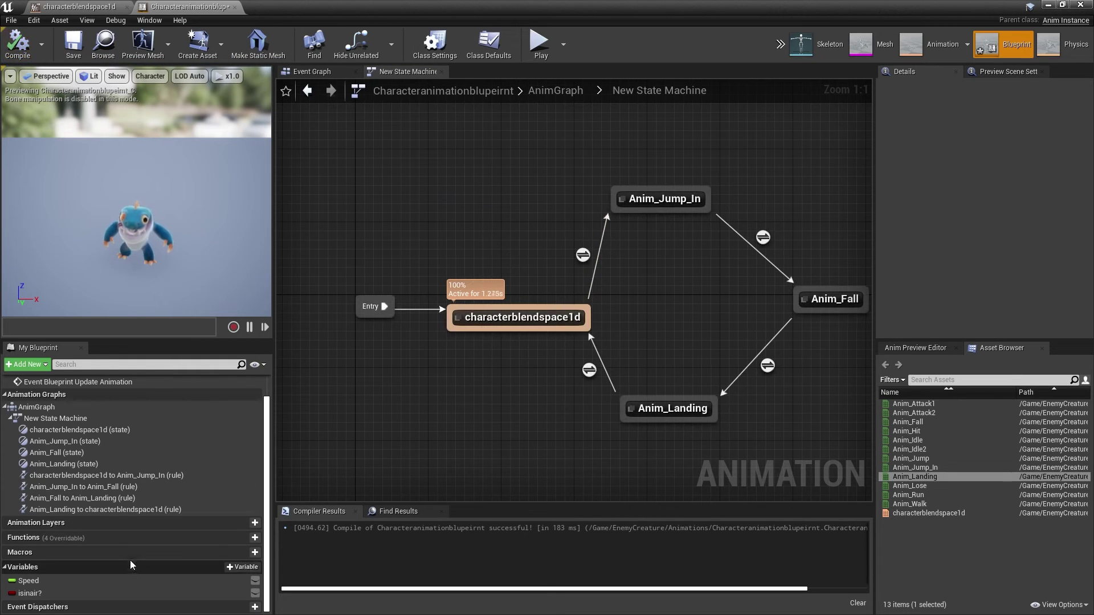
pyautogui.click(38, 594)
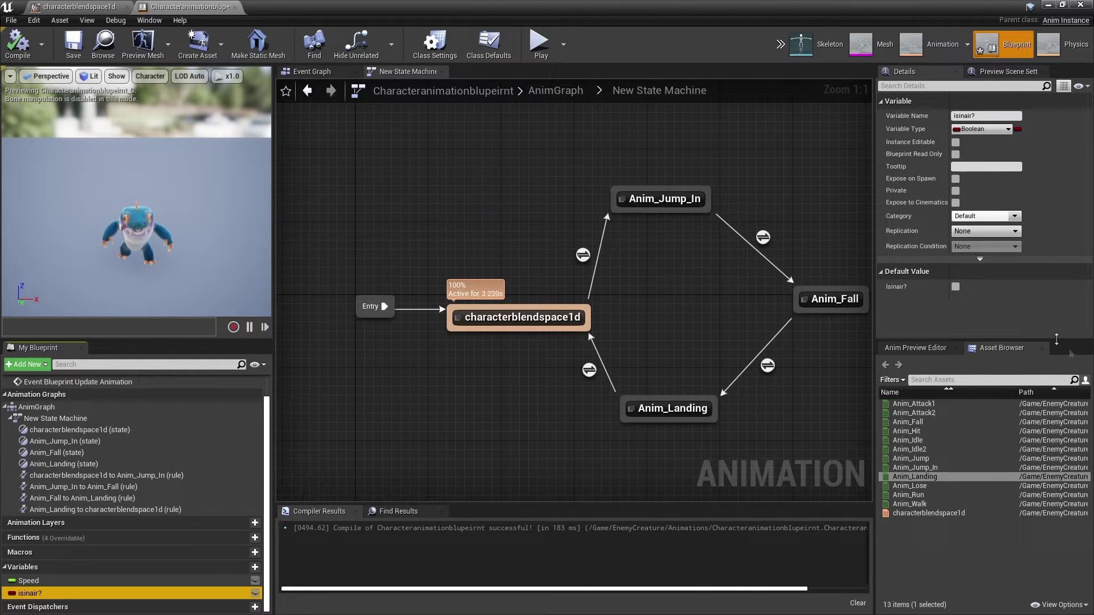
pyautogui.click(955, 286)
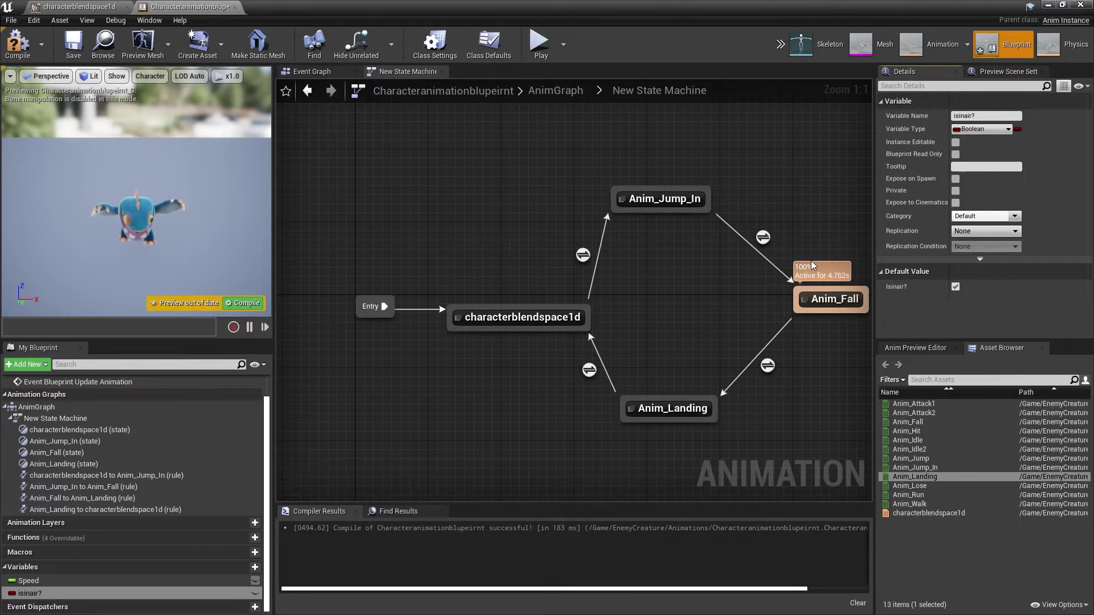
pyautogui.click(956, 287)
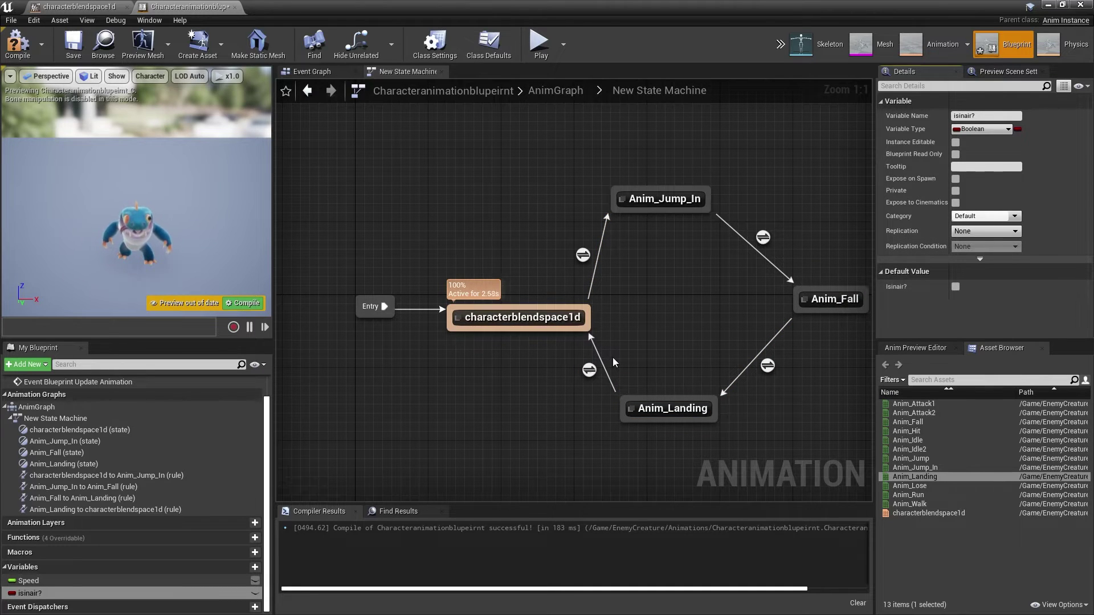
pyautogui.click(16, 43)
pyautogui.click(555, 91)
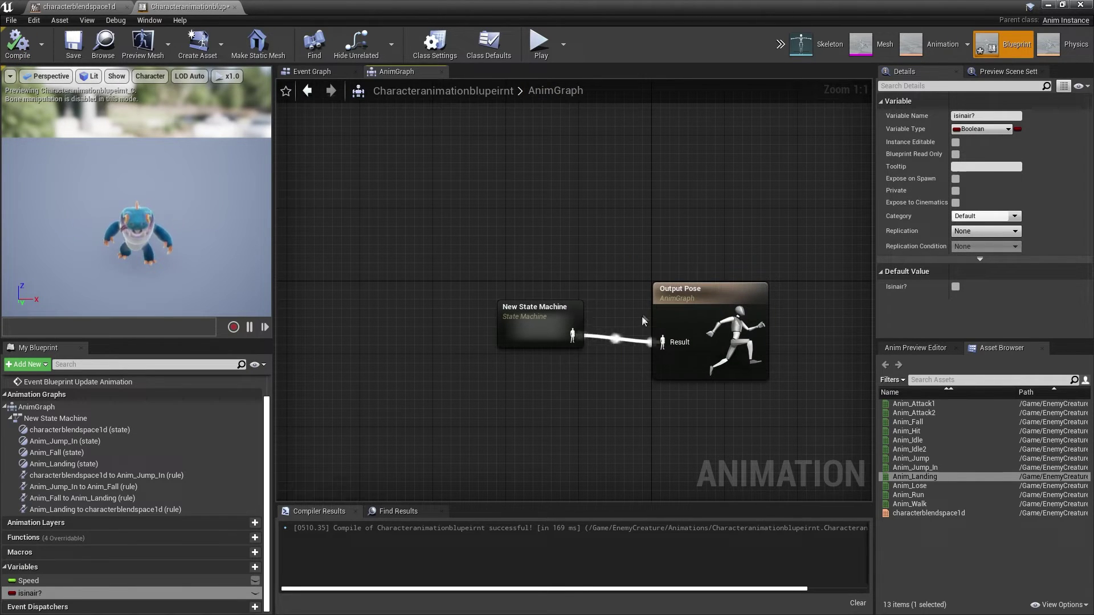
pyautogui.click(313, 71)
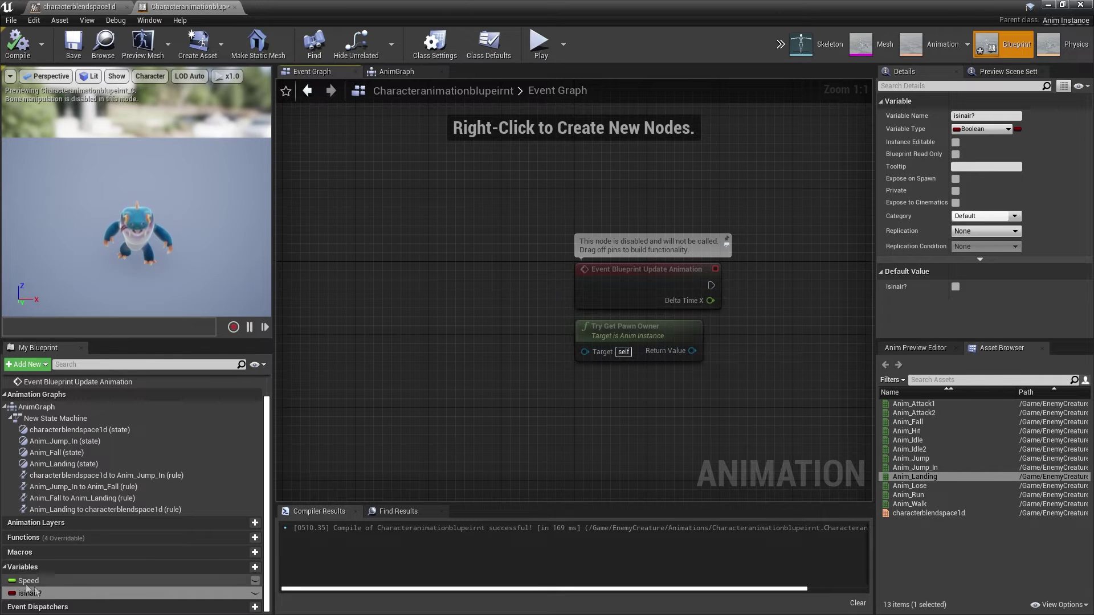
# Step: Add an Is Valid check on Try Get Pawn Owner, run on each animation update
pyautogui.moveTo(604, 419); pyautogui.dragTo(373, 453, button='right')
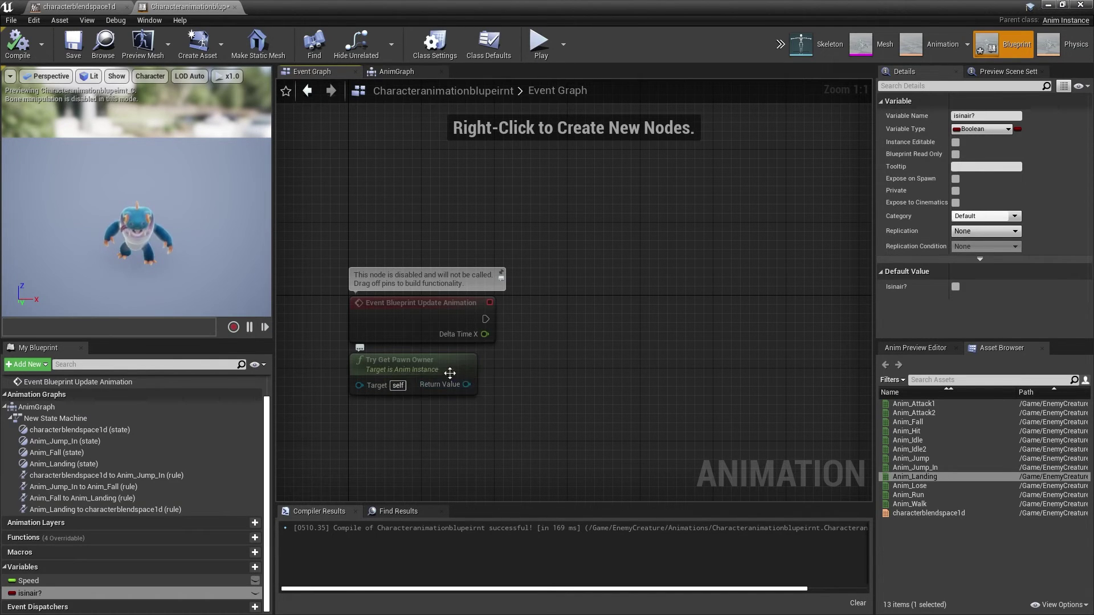
pyautogui.moveTo(466, 384); pyautogui.dragTo(612, 354)
pyautogui.write('is valid')
pyautogui.press('Return')
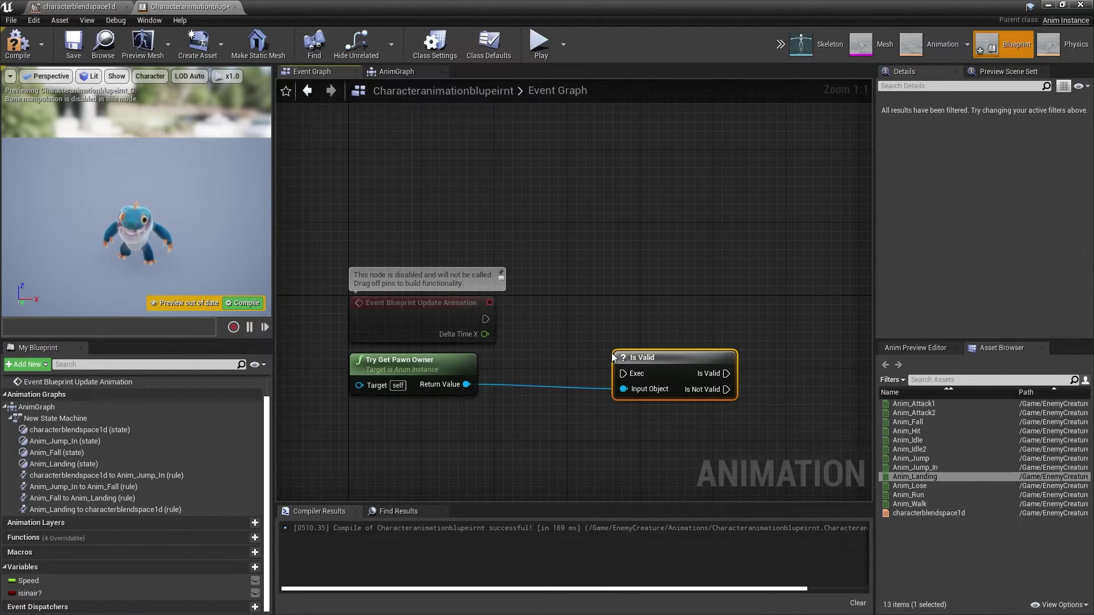
pyautogui.moveTo(486, 320); pyautogui.dragTo(653, 335)
pyautogui.moveTo(425, 378); pyautogui.dragTo(453, 390)
pyautogui.moveTo(546, 396); pyautogui.dragTo(496, 359, button='right')
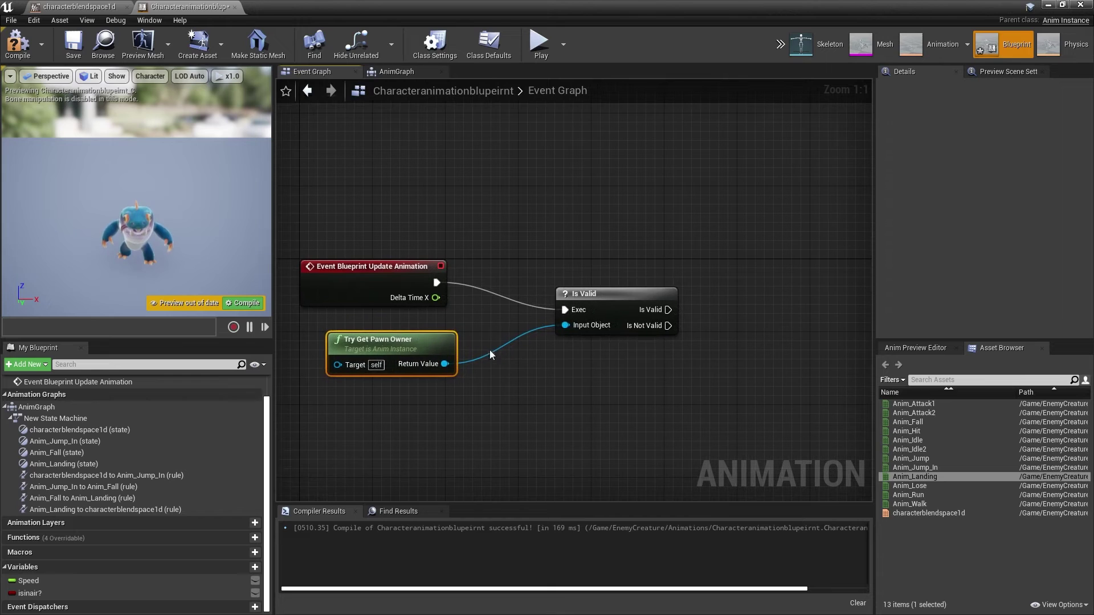
# Step: Add Get Velocity on the pawn owner and feed it into a VectorLength node
pyautogui.moveTo(445, 365); pyautogui.dragTo(600, 392)
pyautogui.write('get velocity')
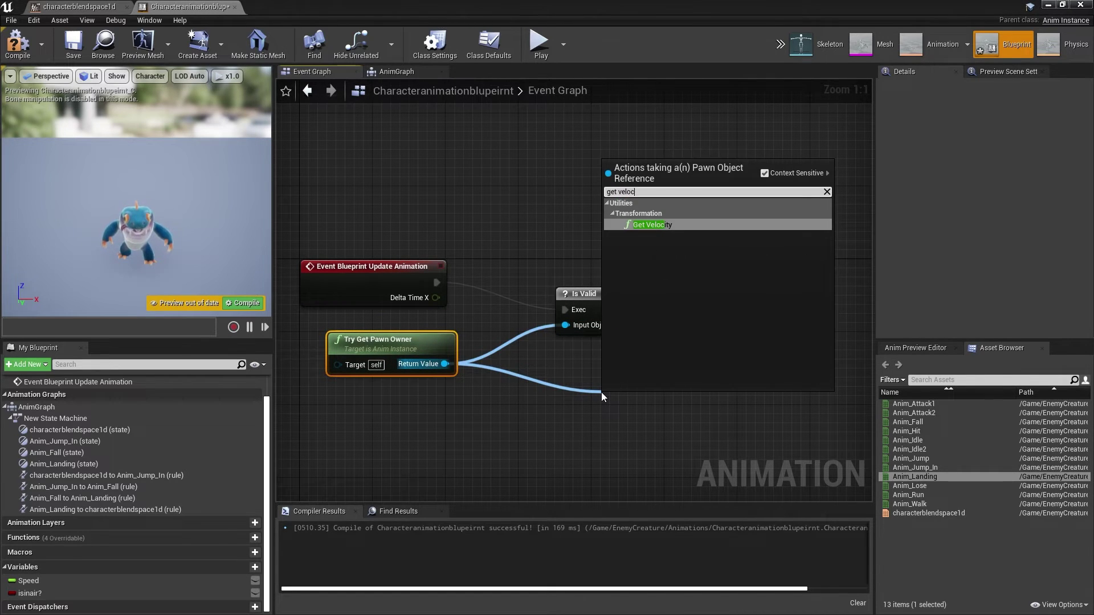
pyautogui.press('Return')
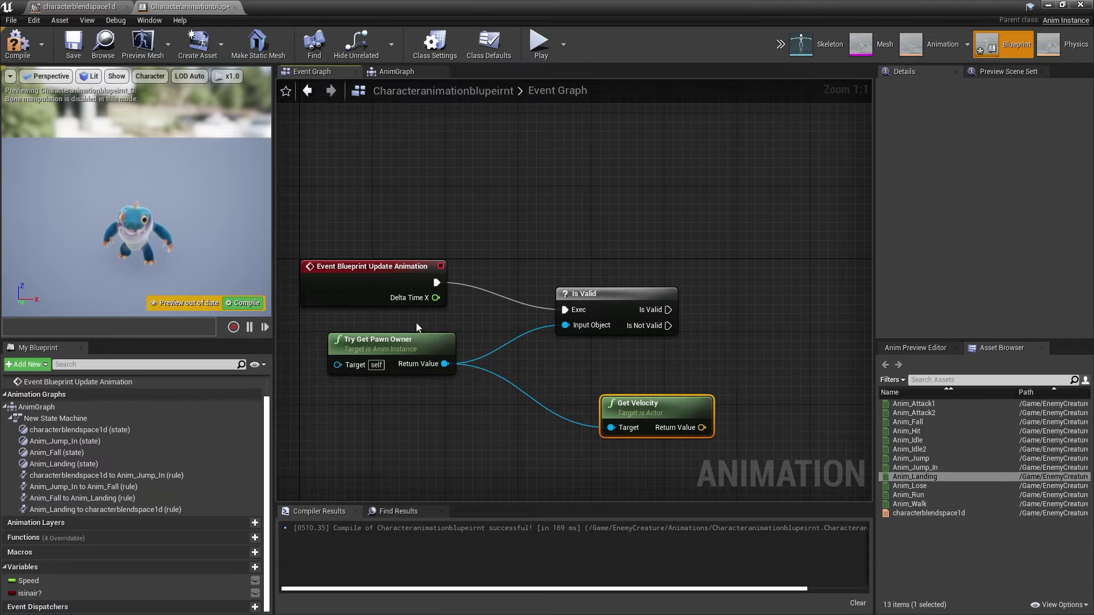
pyautogui.moveTo(566, 393); pyautogui.dragTo(540, 385, button='right')
pyautogui.moveTo(701, 383); pyautogui.dragTo(561, 357, button='right')
pyautogui.moveTo(557, 398); pyautogui.dragTo(671, 370)
pyautogui.write('vector length')
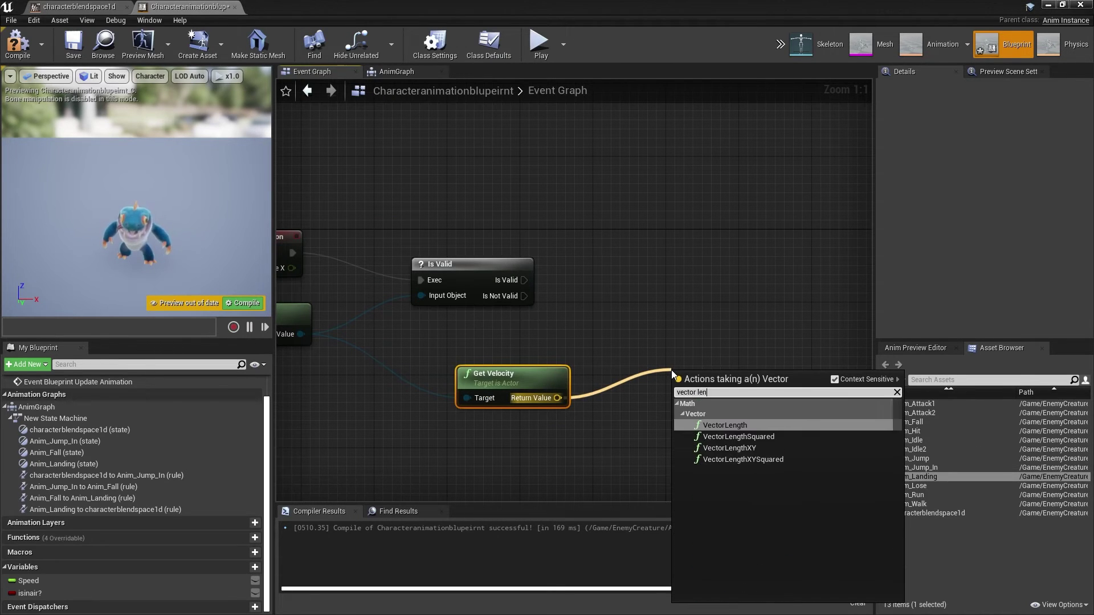
pyautogui.press('Return')
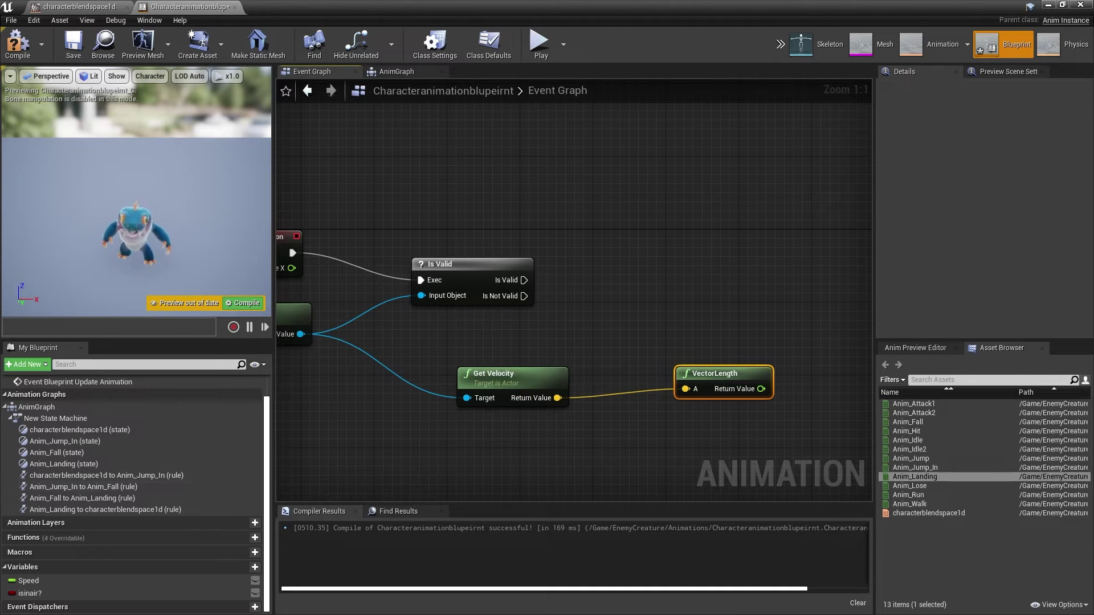
# Step: Add a SET Speed node fed by VectorLength, executed after Is Valid
pyautogui.moveTo(39, 578); pyautogui.dragTo(676, 233)
pyautogui.click(693, 261)
pyautogui.moveTo(773, 358); pyautogui.dragTo(687, 259)
pyautogui.moveTo(523, 280); pyautogui.dragTo(714, 257)
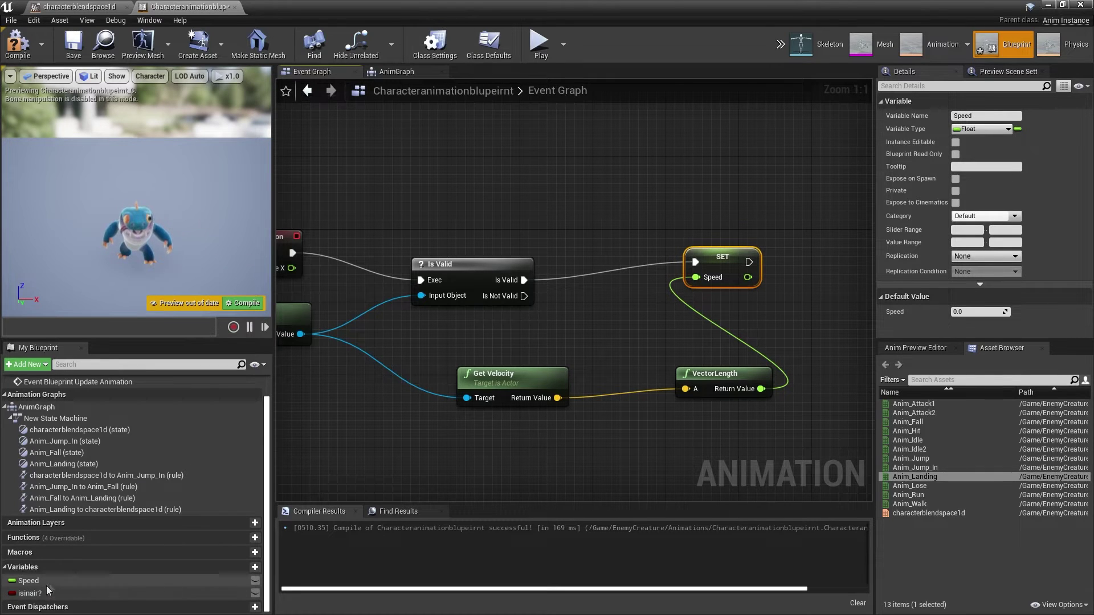
pyautogui.scroll(-3, 450, 399)
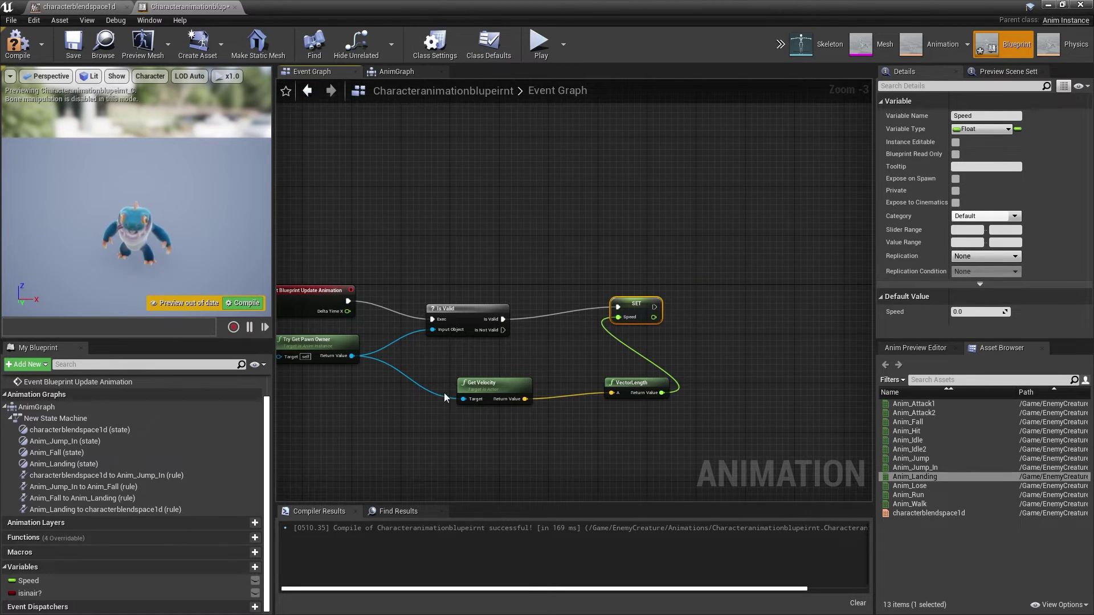
# Step: Add Get Movement Component on the pawn owner and an Is Falling node from it
pyautogui.moveTo(352, 356); pyautogui.dragTo(503, 435)
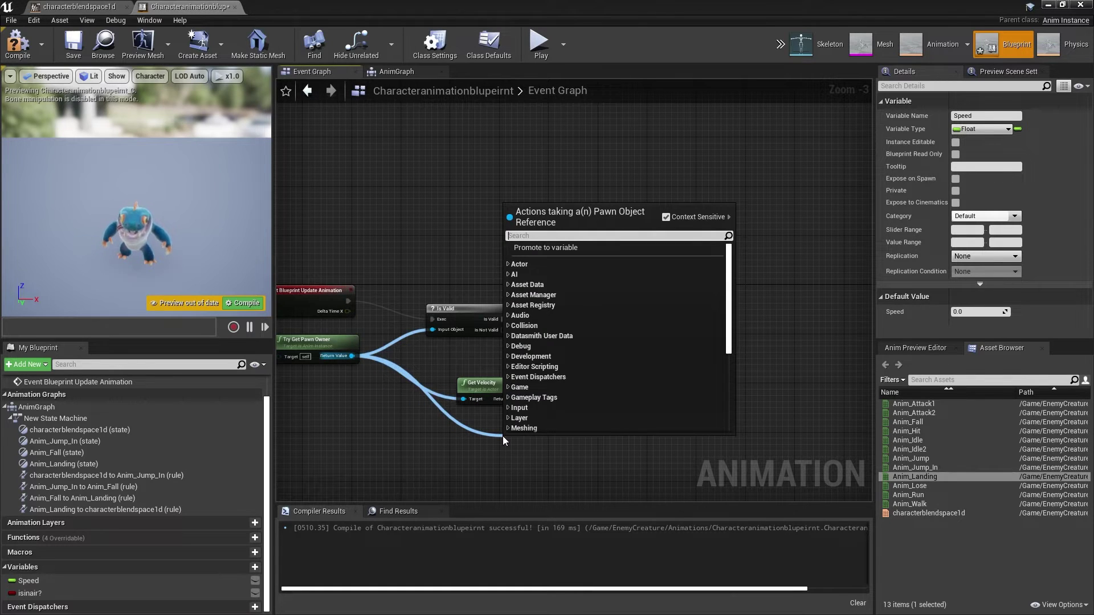
pyautogui.write('getmovement')
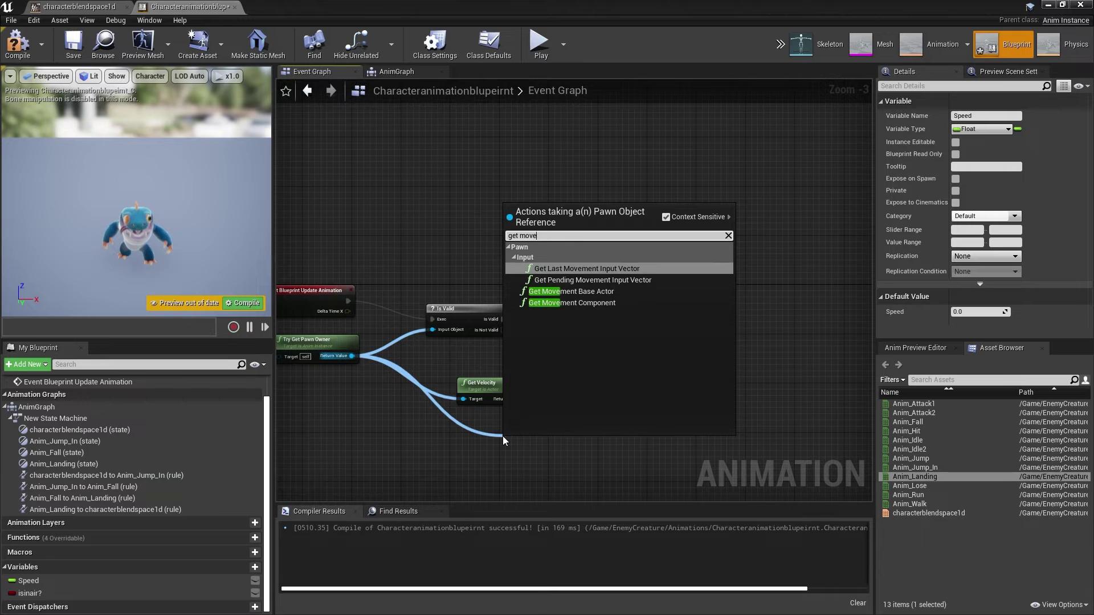
pyautogui.press('Down')
pyautogui.press('Down')
pyautogui.press('Down')
pyautogui.press('Return')
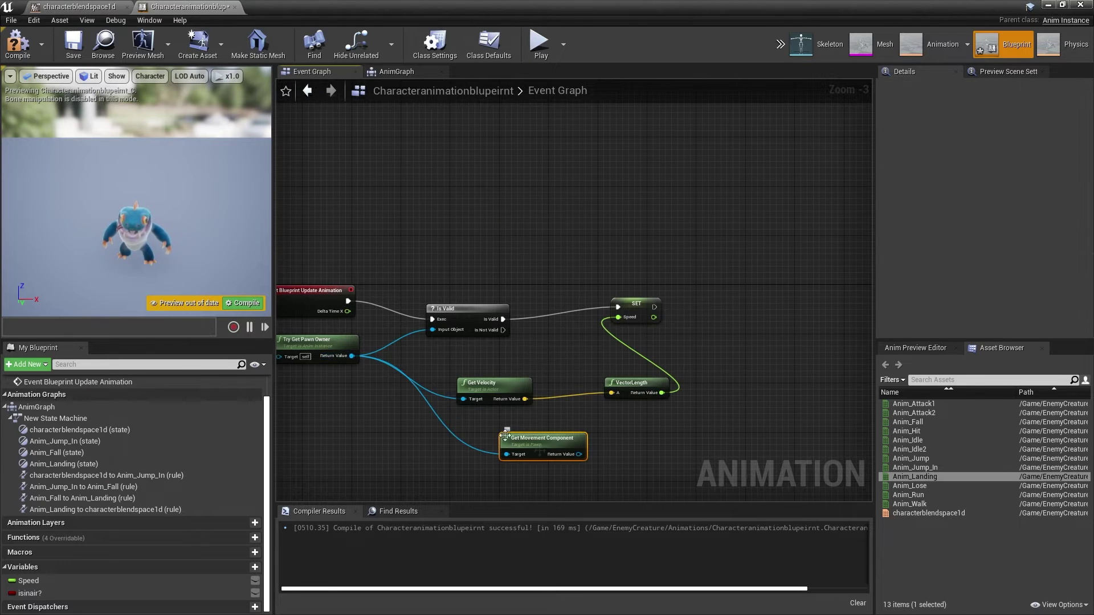
pyautogui.moveTo(579, 454); pyautogui.dragTo(718, 429)
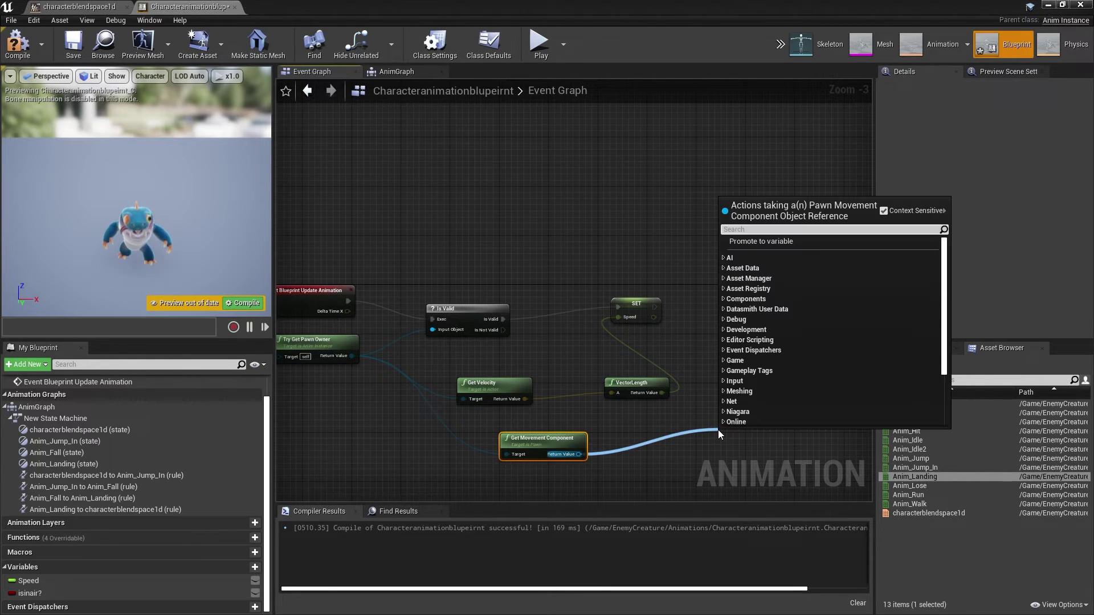
pyautogui.write('is fal')
pyautogui.press('Return')
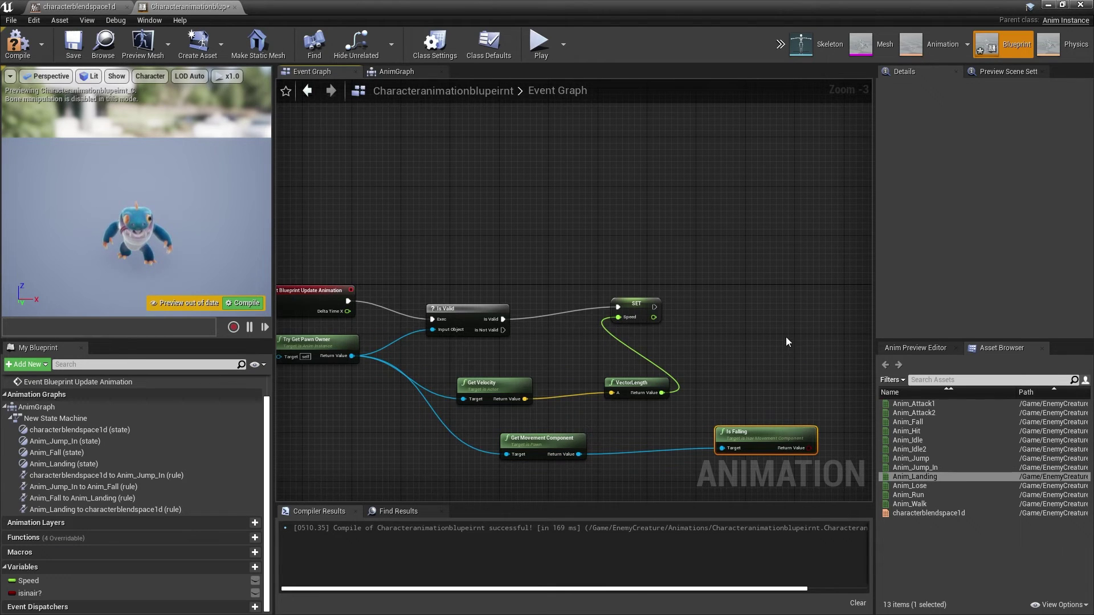
# Step: Set isinair? from Is Falling right after the Speed setter, then compile
pyautogui.moveTo(785, 336); pyautogui.dragTo(638, 333, button='right')
pyautogui.moveTo(28, 593); pyautogui.dragTo(594, 288)
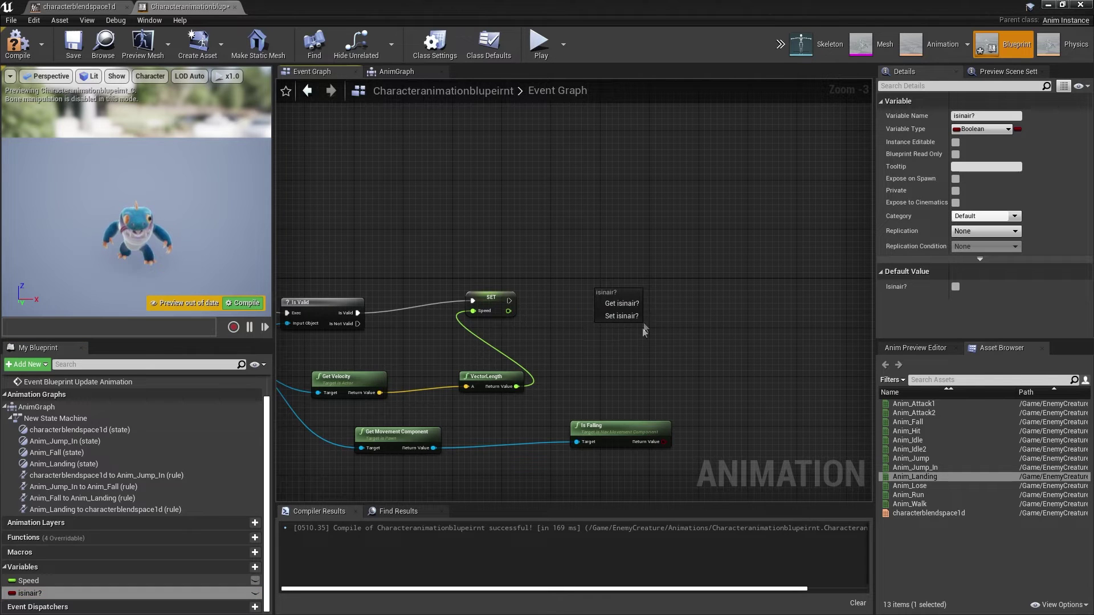
pyautogui.click(618, 313)
pyautogui.moveTo(653, 442); pyautogui.dragTo(610, 307)
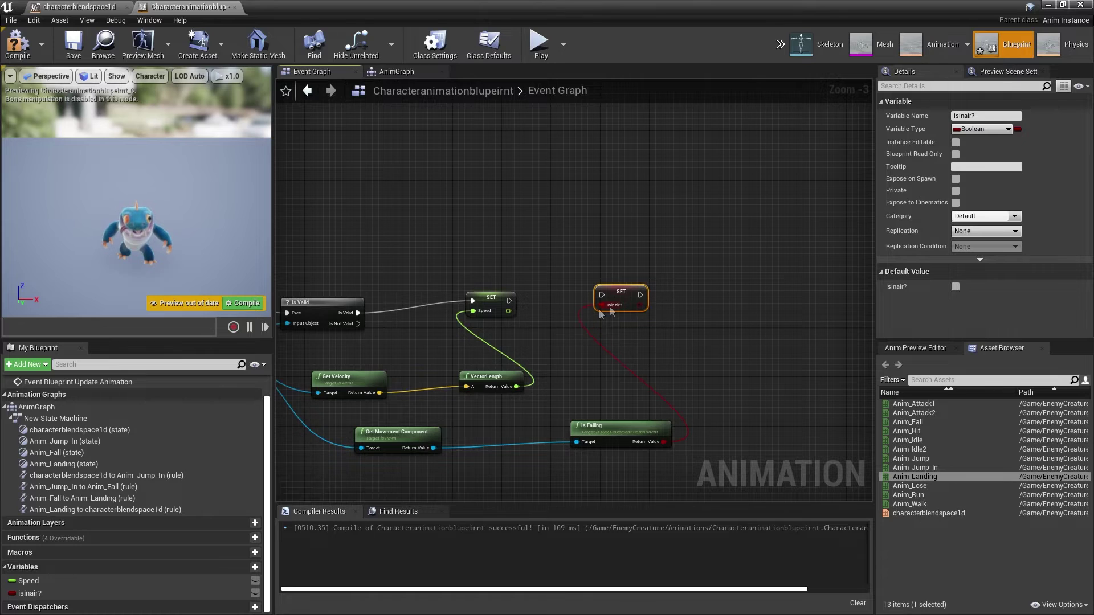
pyautogui.moveTo(510, 306); pyautogui.dragTo(602, 293)
pyautogui.click(17, 43)
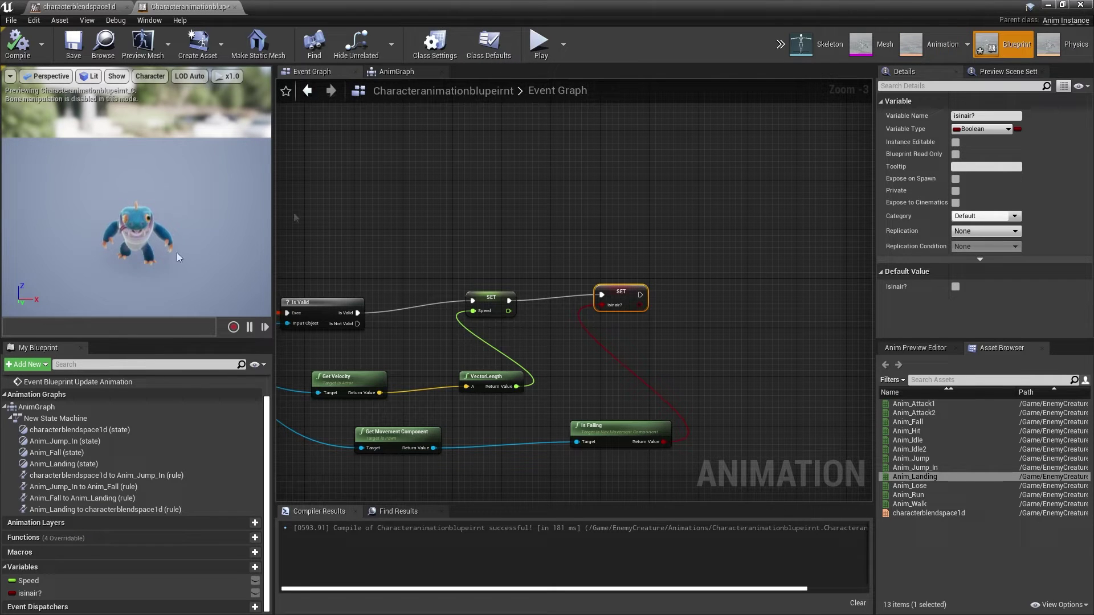
# Step: Minimize the blueprint editor and browse to ThirdPersonBP > Blueprints in the Content Browser
pyautogui.click(1050, 7)
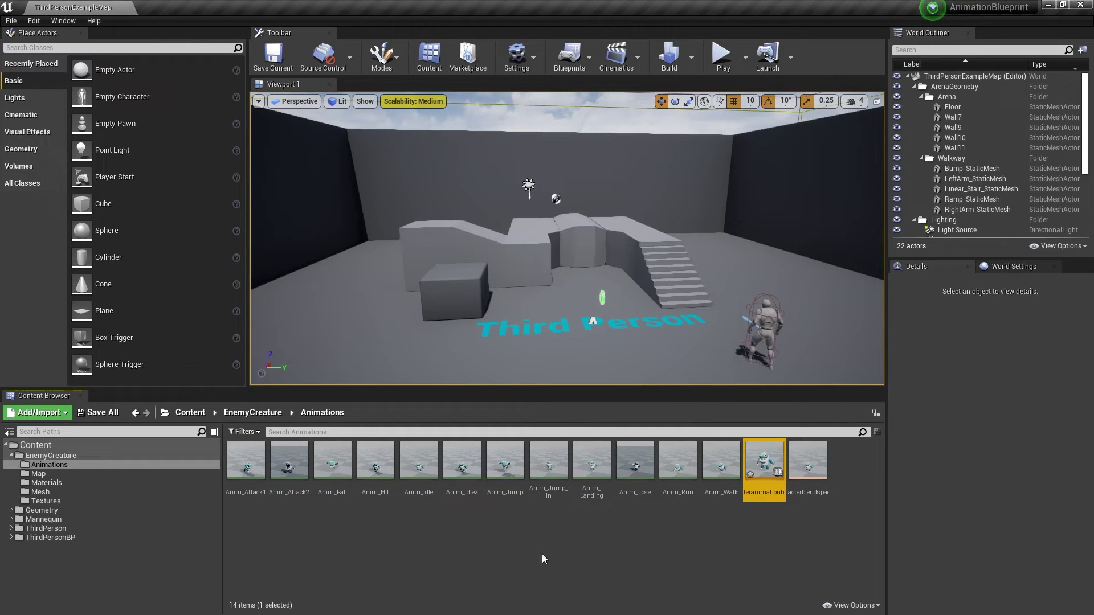
pyautogui.click(51, 537)
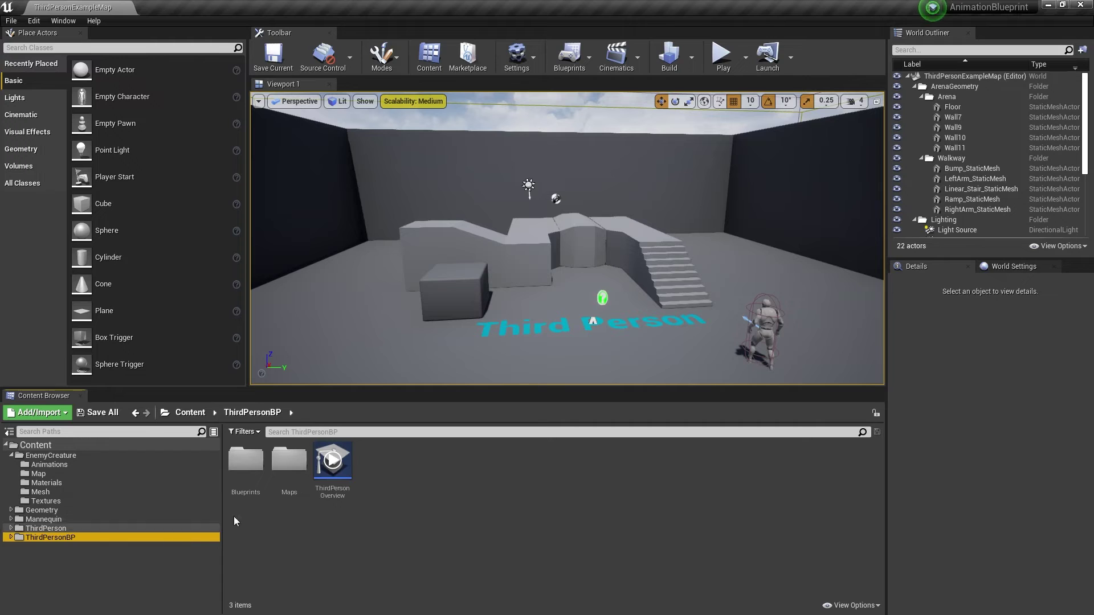
pyautogui.doubleClick(230, 473)
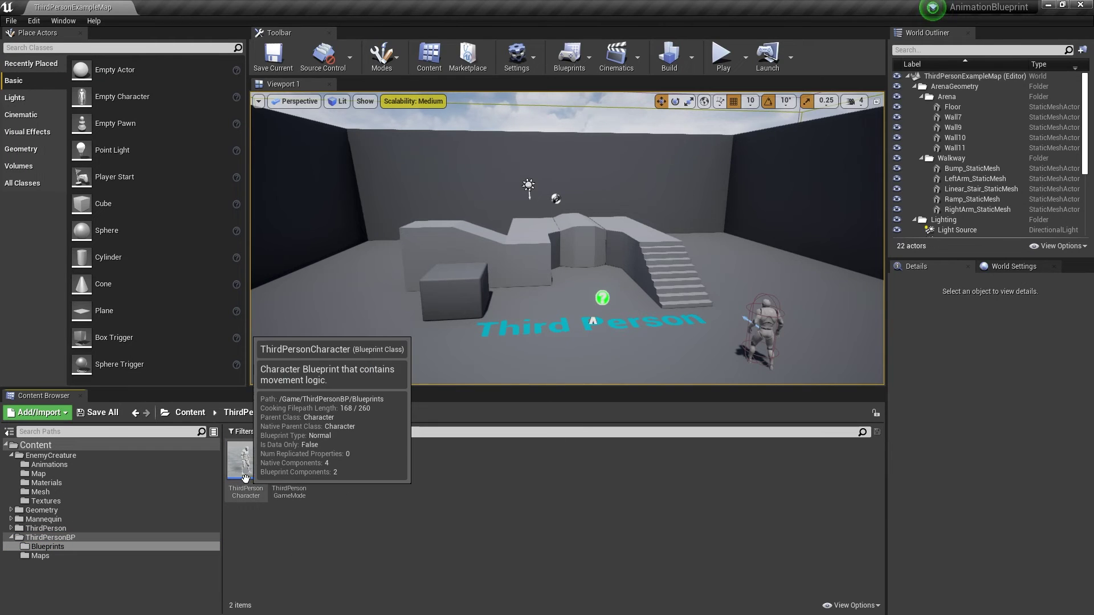
# Step: In ThirdPersonCharacter, set the mesh to SK_EnemyCreature and anim class to Characteranimationblupeirnt
pyautogui.doubleClick(246, 480)
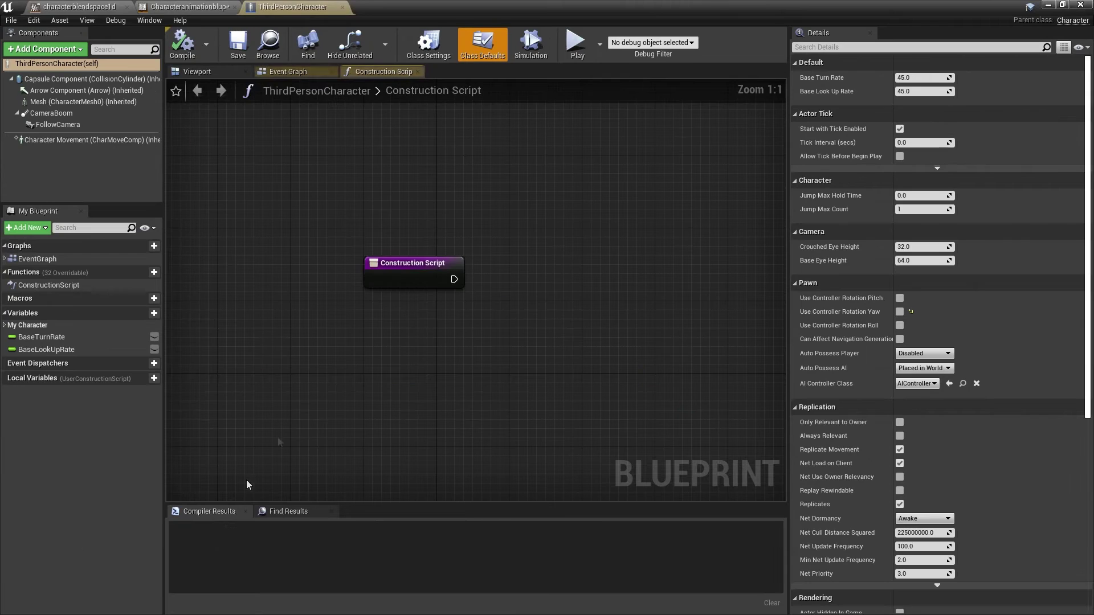
pyautogui.click(211, 71)
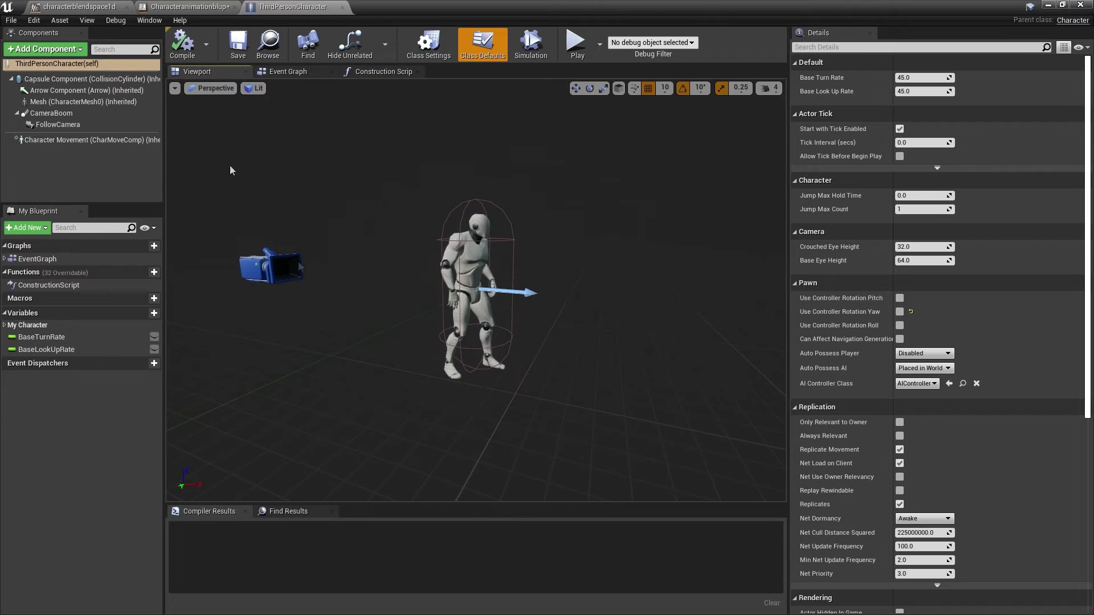
pyautogui.click(476, 273)
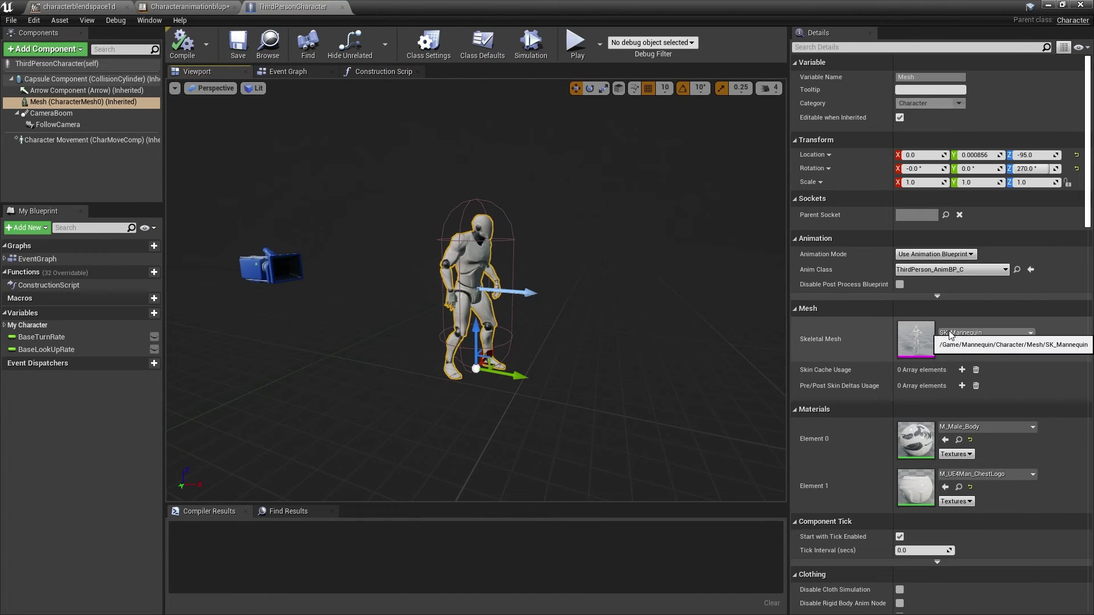
pyautogui.click(981, 332)
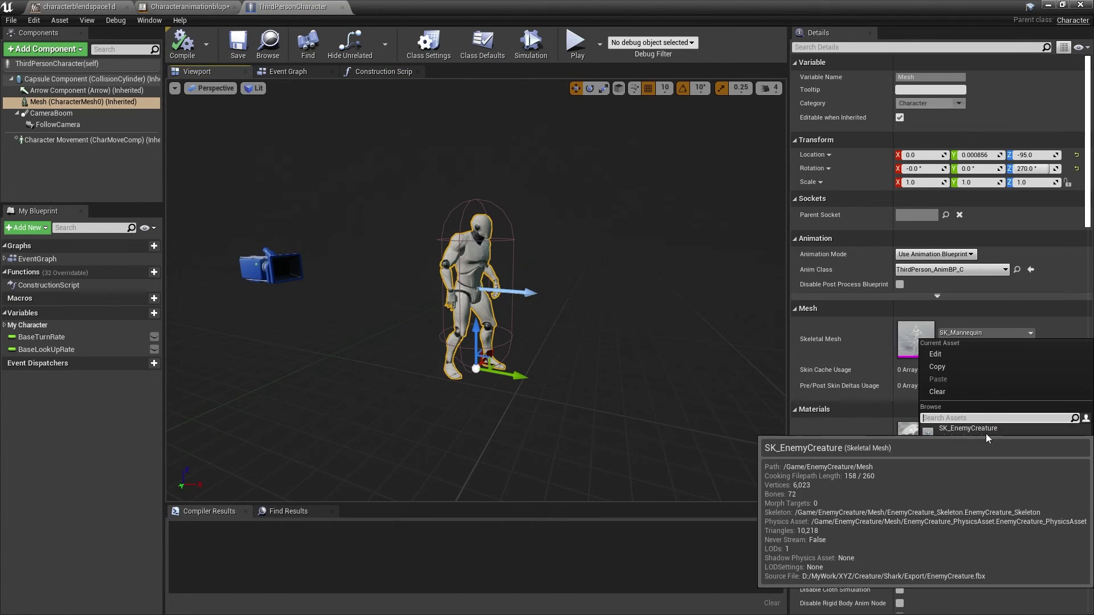
pyautogui.click(986, 433)
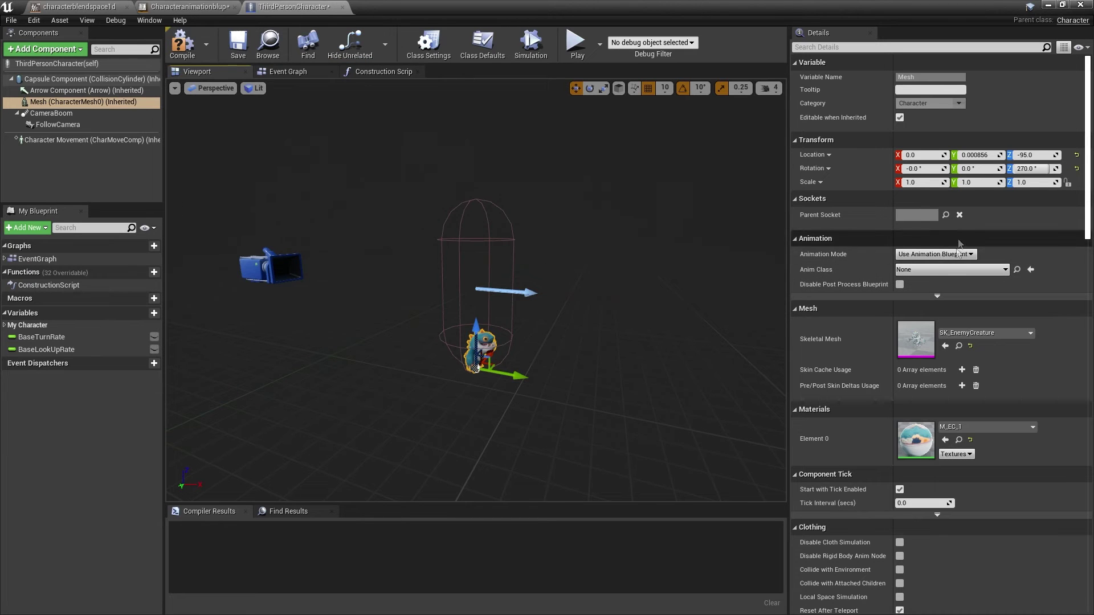
pyautogui.click(916, 272)
pyautogui.write('char')
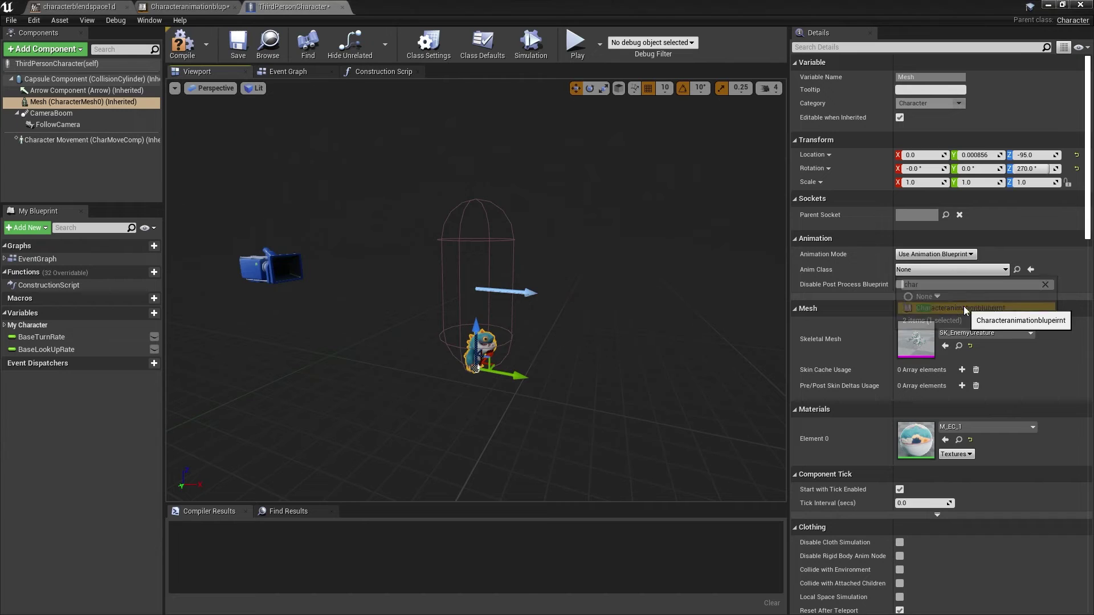
pyautogui.click(963, 307)
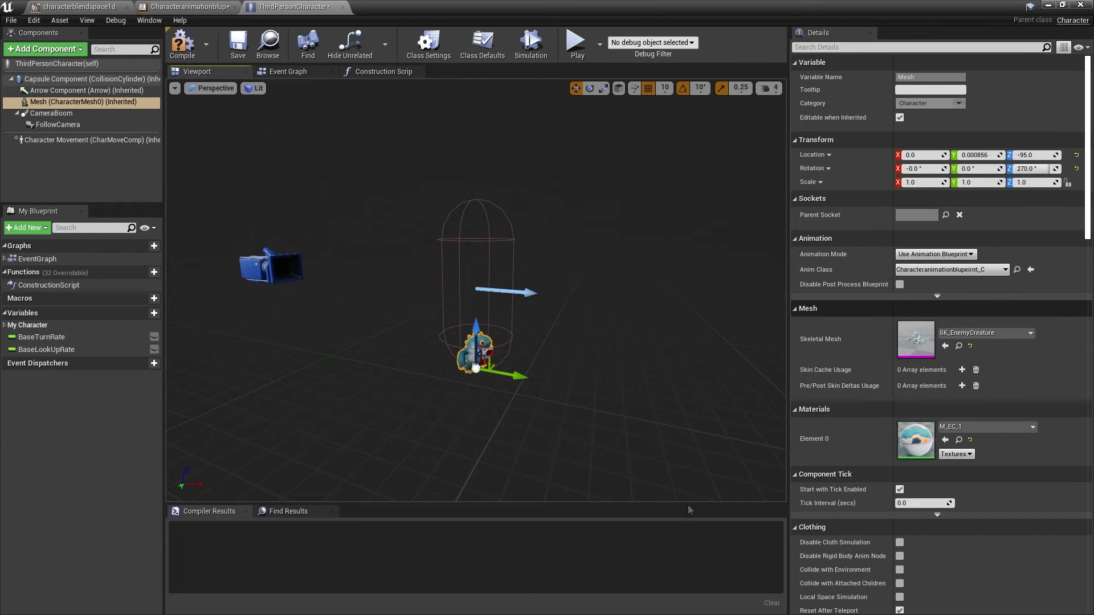
# Step: Shrink the capsule to about 28.9 half height, 26.5 radius, raise the mesh, and compile
pyautogui.click(502, 217)
pyautogui.moveTo(923, 247); pyautogui.dragTo(889, 248)
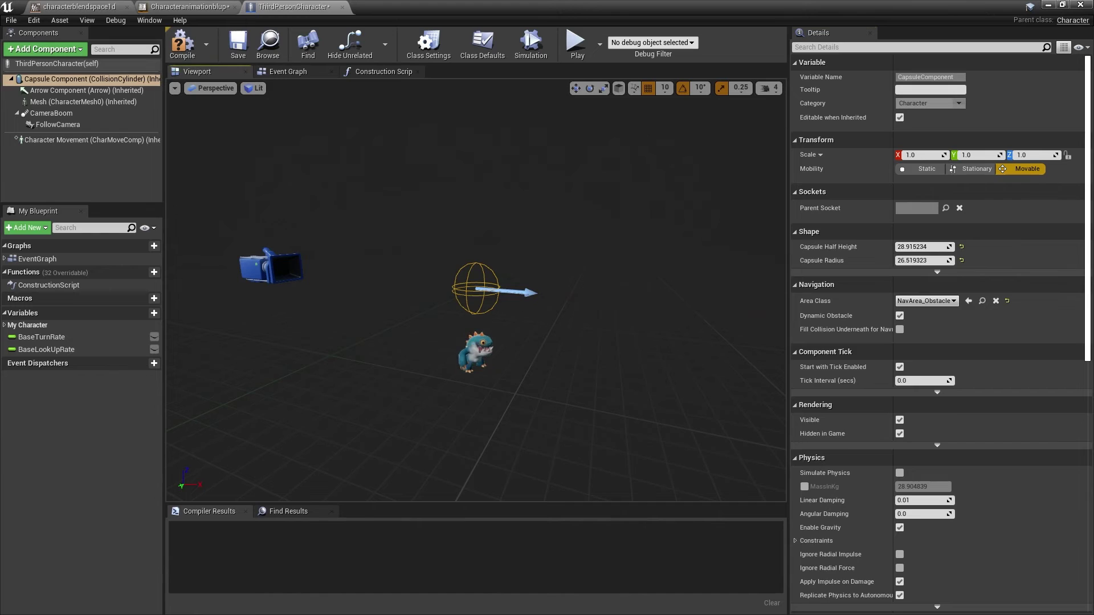
pyautogui.click(476, 356)
pyautogui.moveTo(477, 341); pyautogui.dragTo(476, 281)
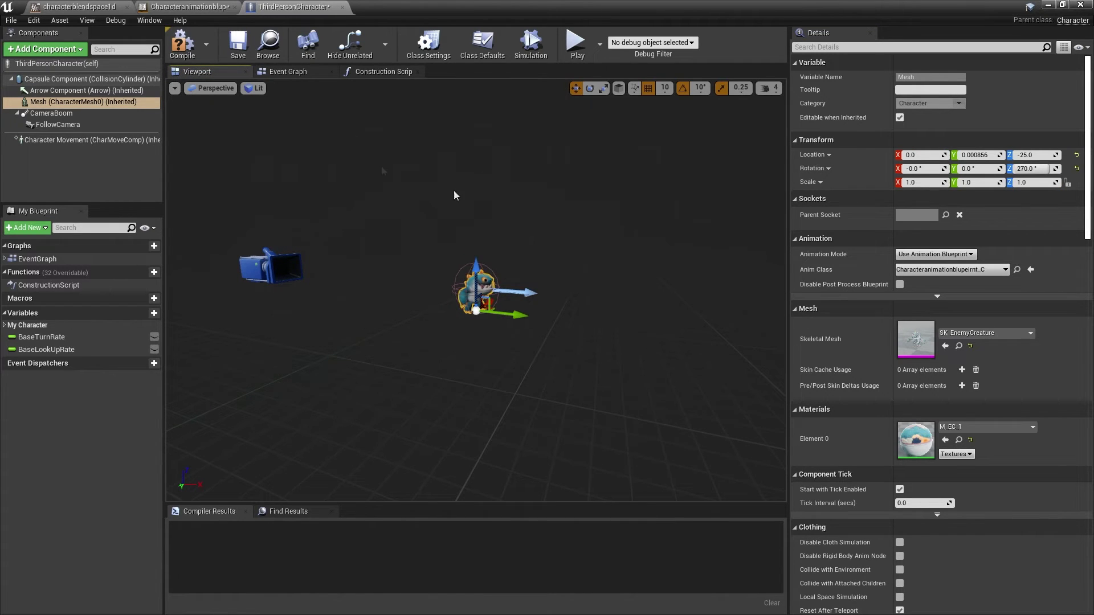
pyautogui.click(183, 43)
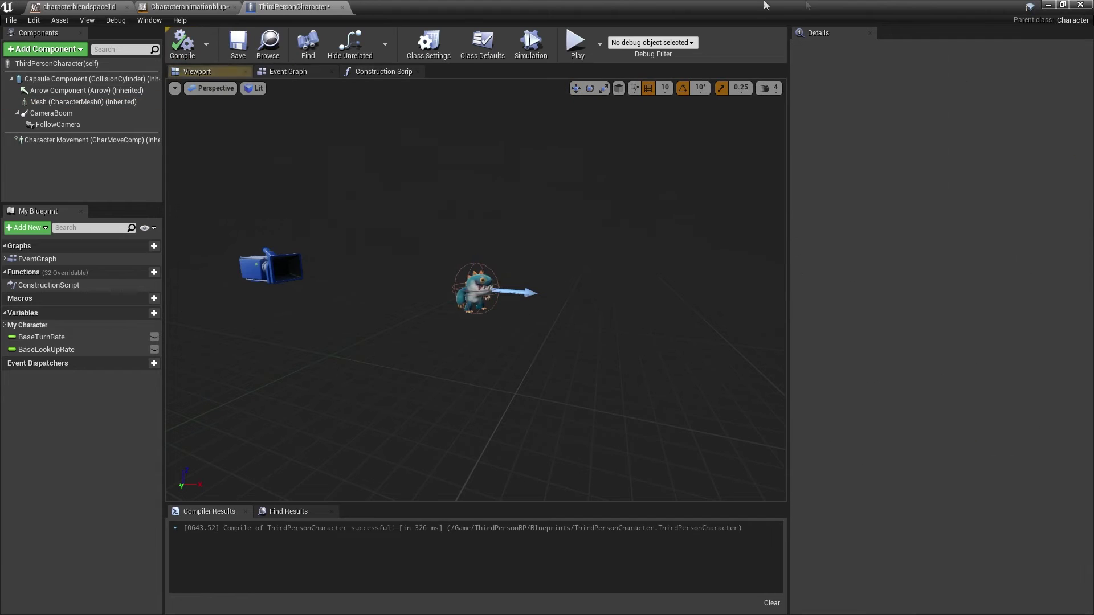
pyautogui.click(1046, 4)
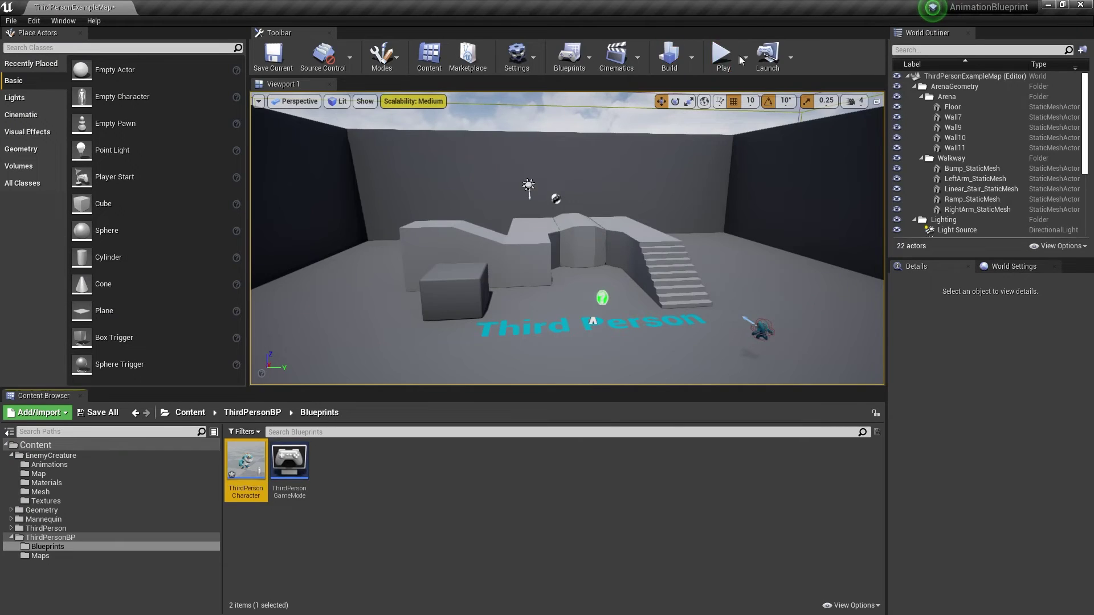
# Step: Play-test the level, running with W/A and jumping with Space, then stop with Esc
pyautogui.click(724, 54)
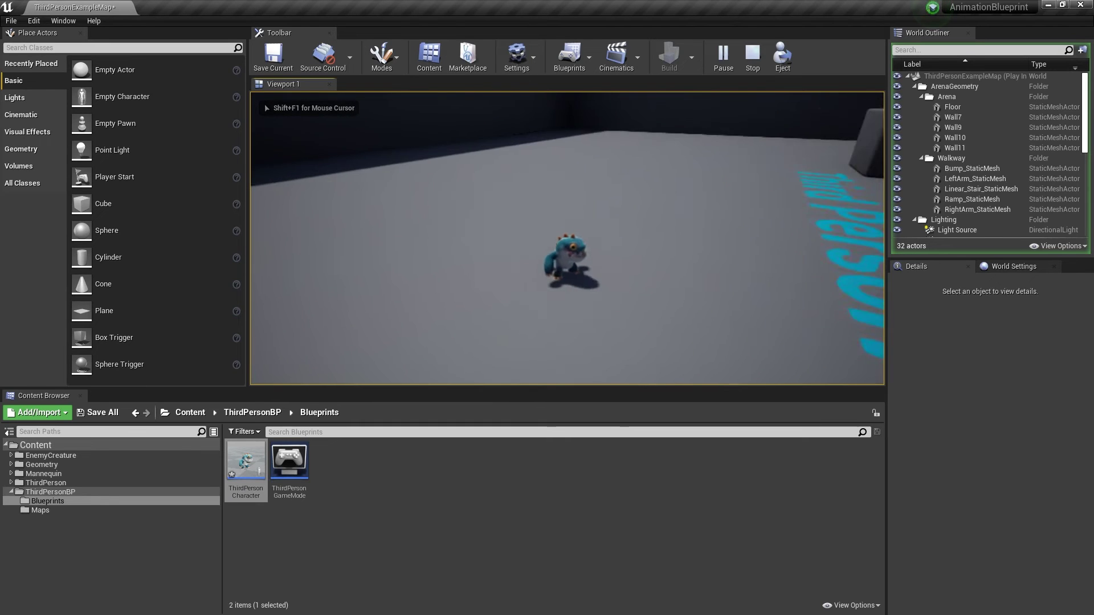
pyautogui.press('w')
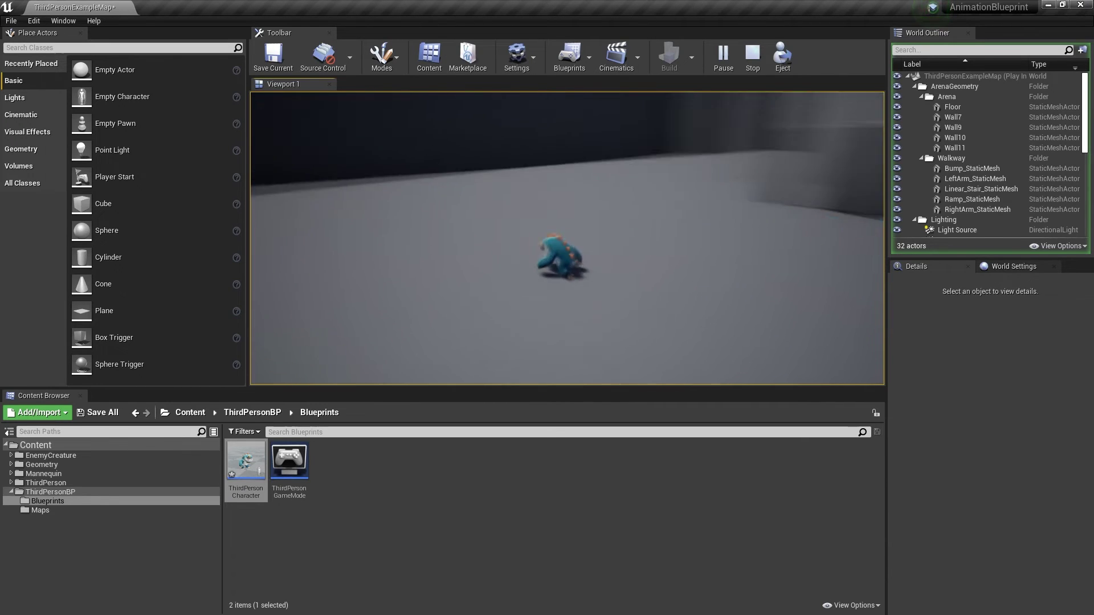
pyautogui.press('space')
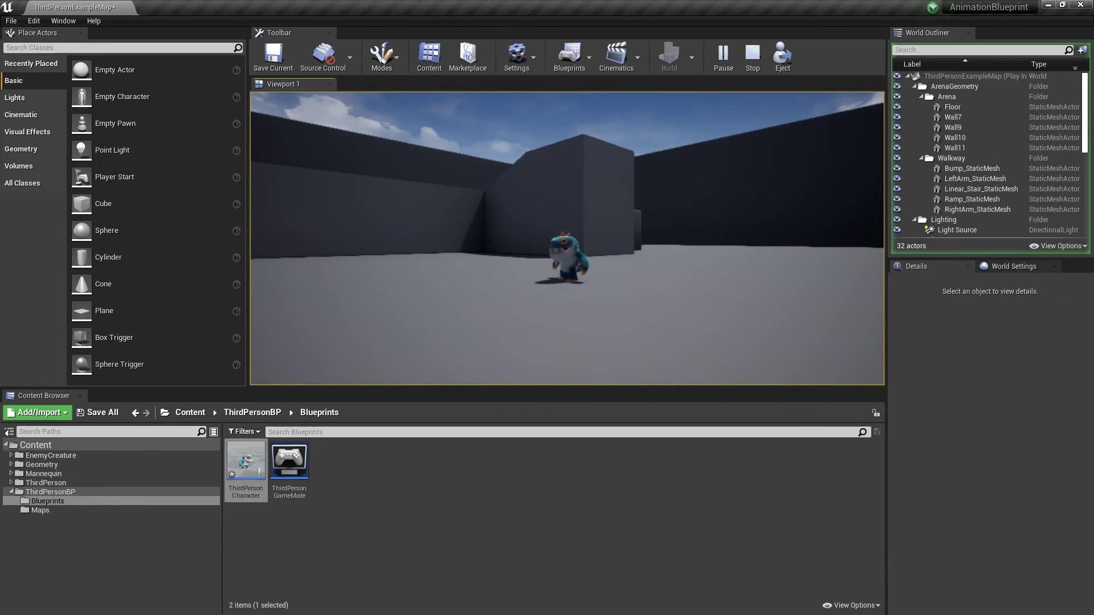
pyautogui.press('w')
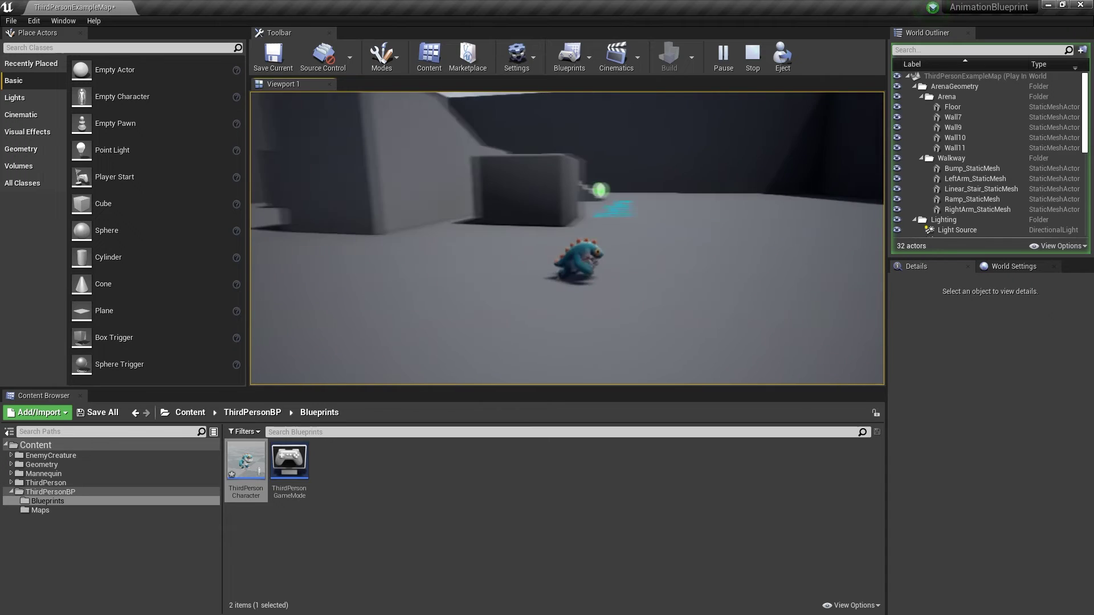
pyautogui.press('a')
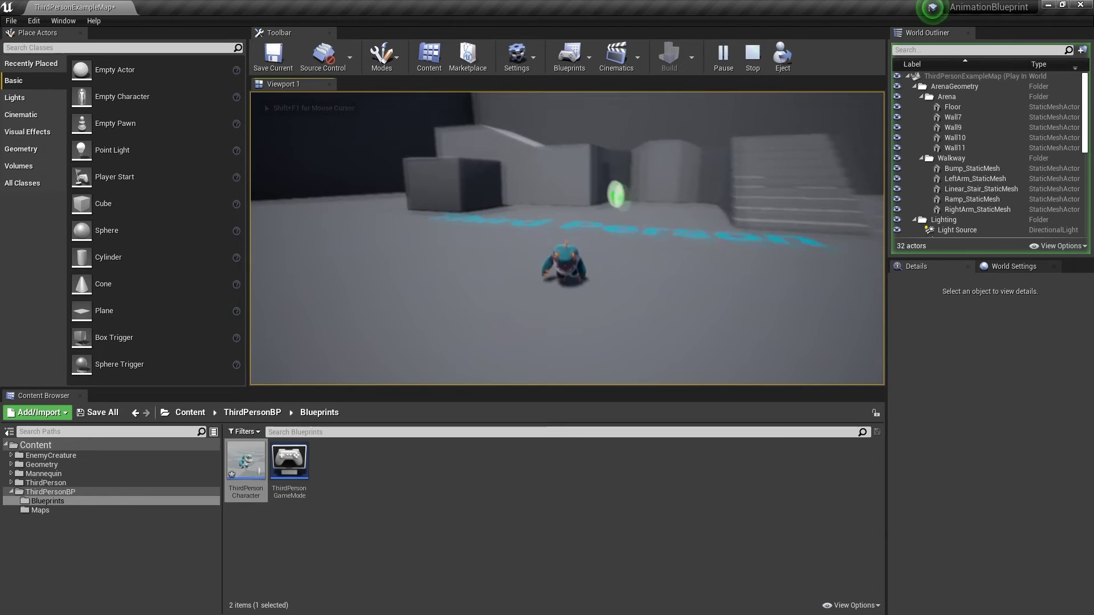
pyautogui.press('Escape')
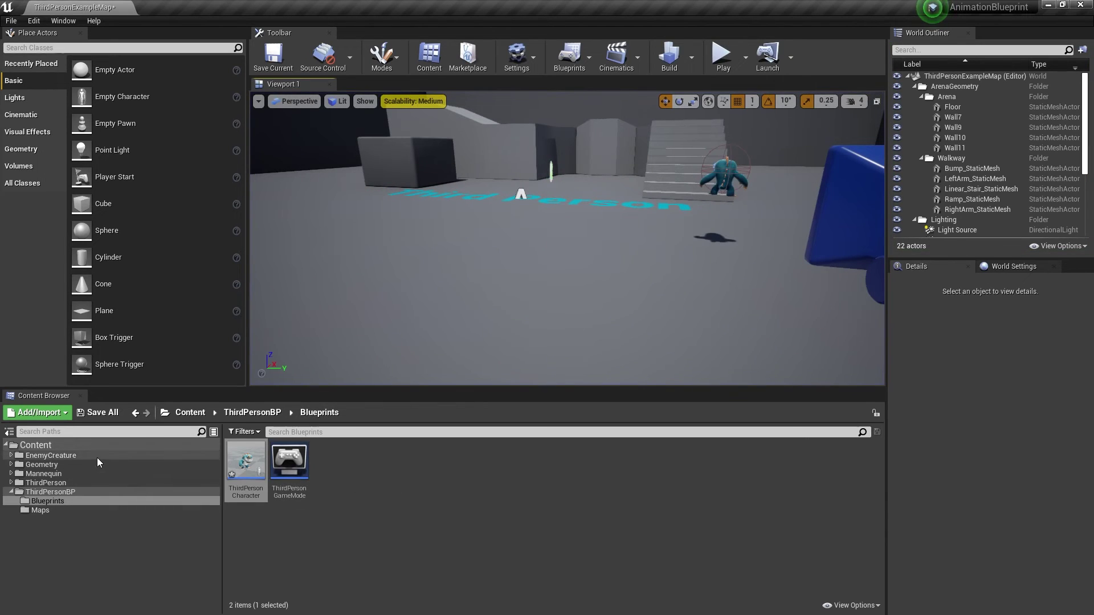
pyautogui.click(97, 456)
# Step: Open the characterblendspace1d blend space, filter its settings for sample options, then minimize it
pyautogui.doubleClick(246, 458)
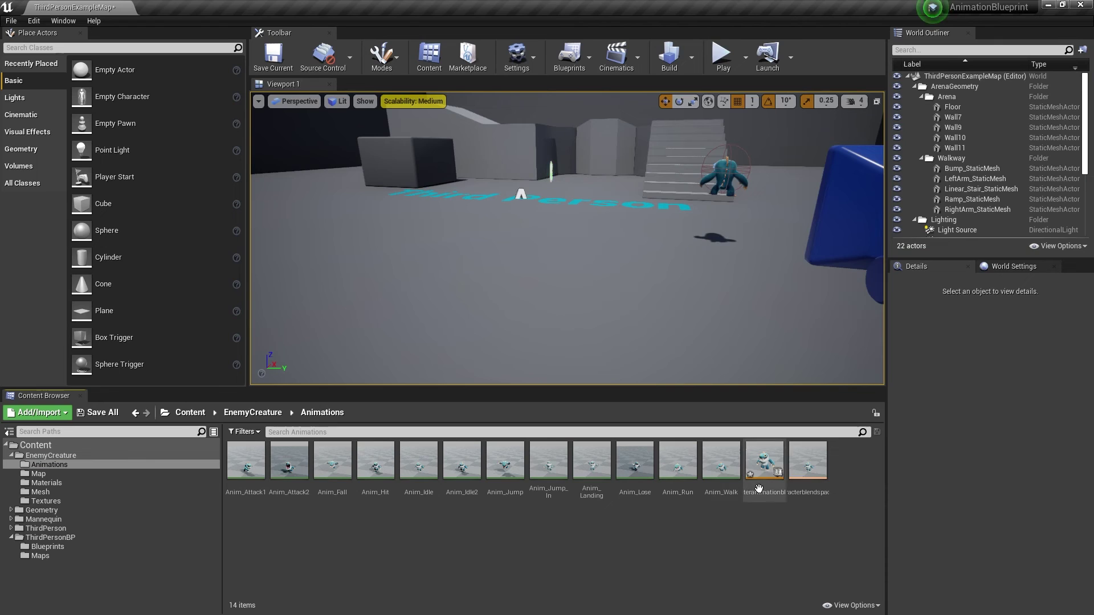
pyautogui.doubleClick(810, 468)
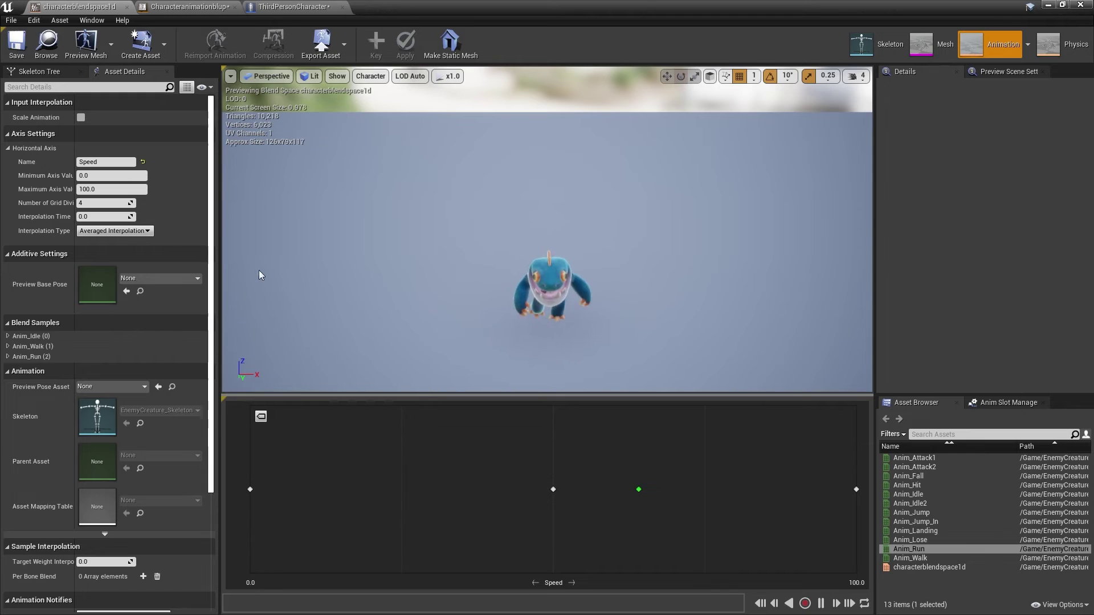
pyautogui.click(99, 87)
pyautogui.write('samp')
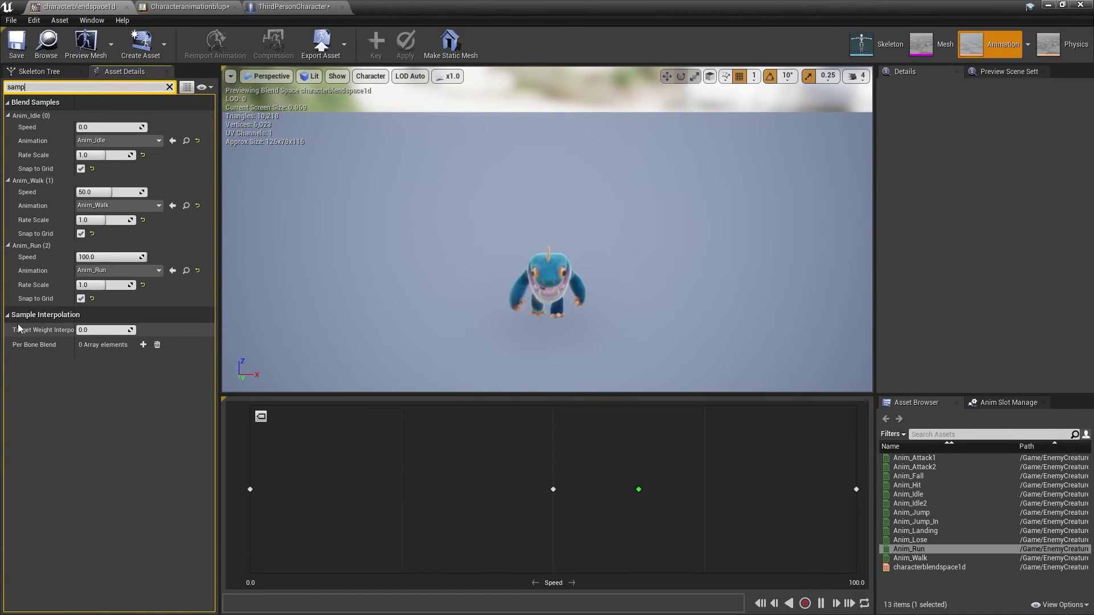
pyautogui.moveTo(21, 336)
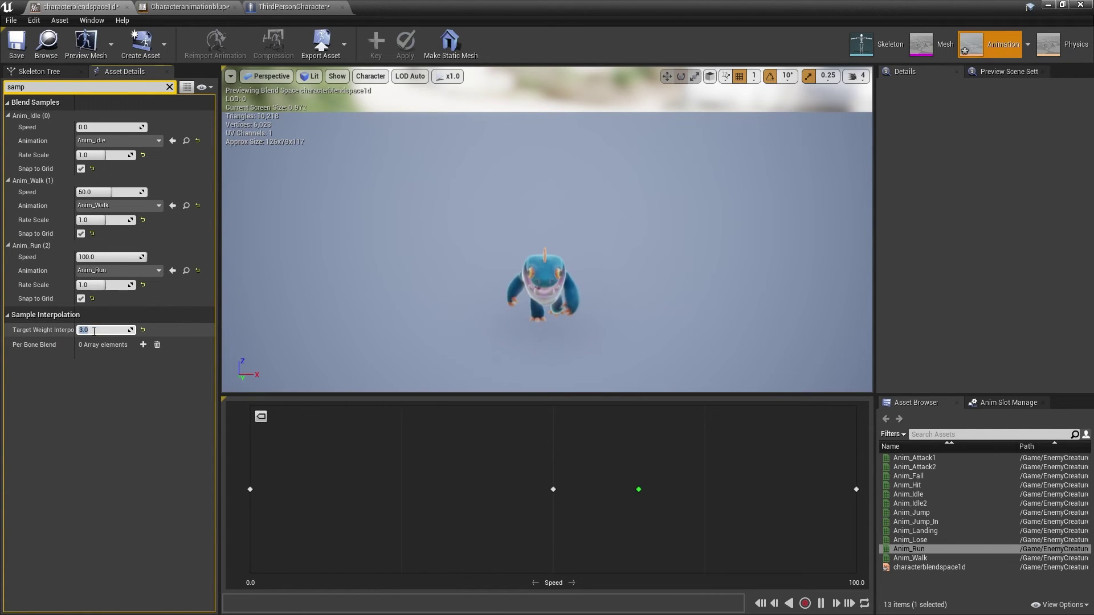
pyautogui.click(1047, 6)
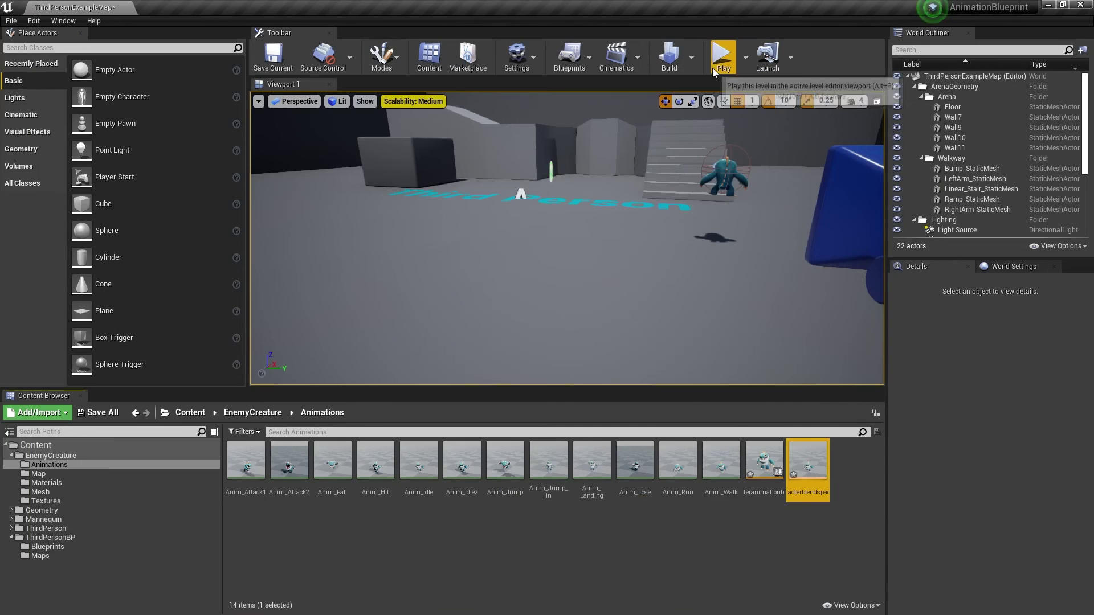
pyautogui.hotkey('alt', 'p')
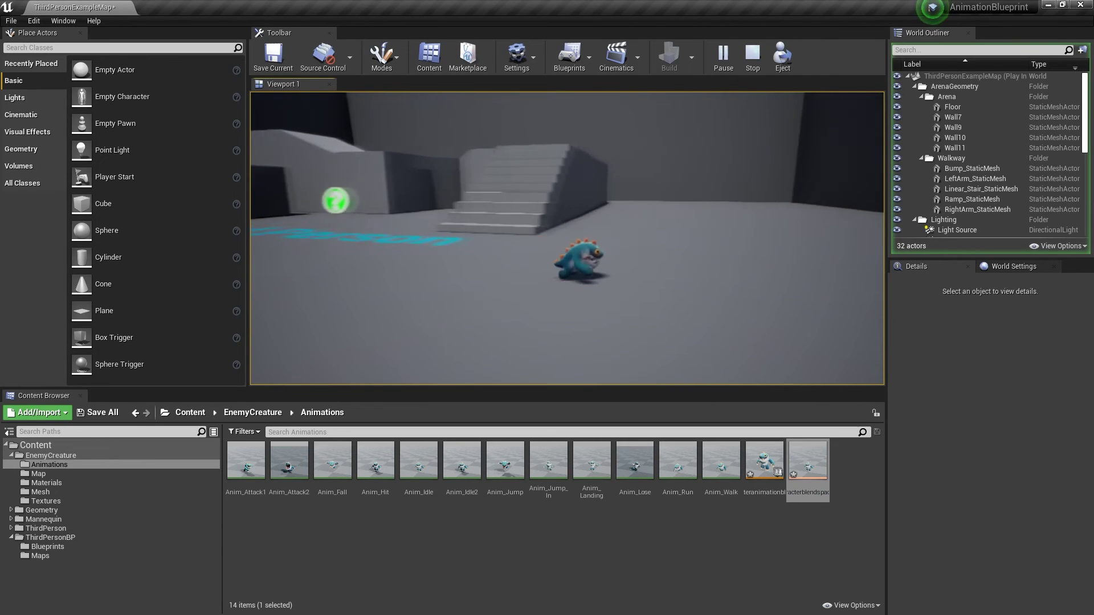
pyautogui.press('Escape')
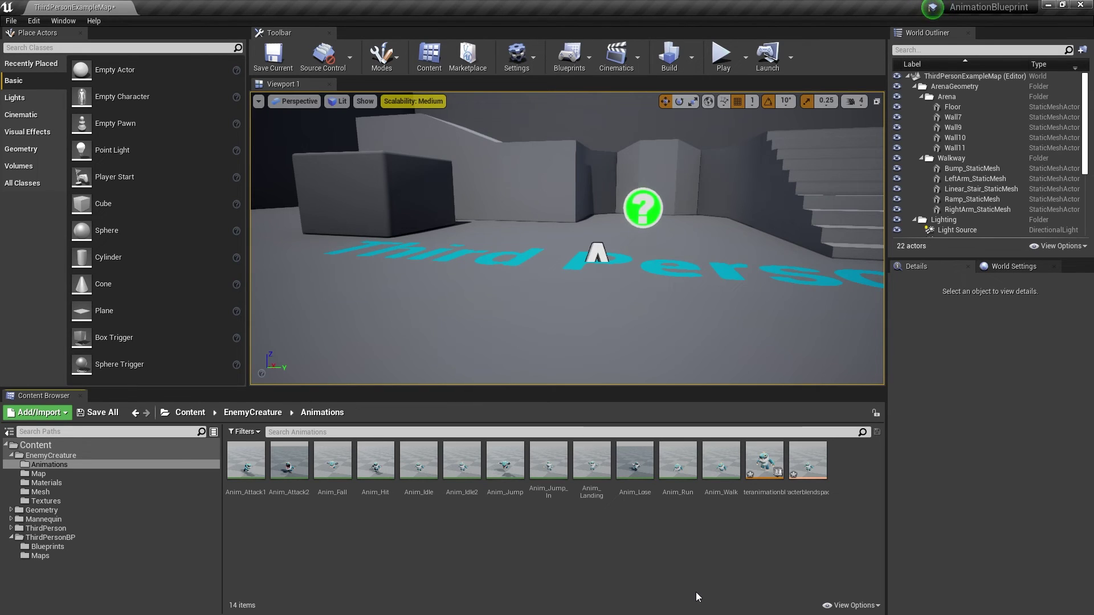
pyautogui.doubleClick(766, 469)
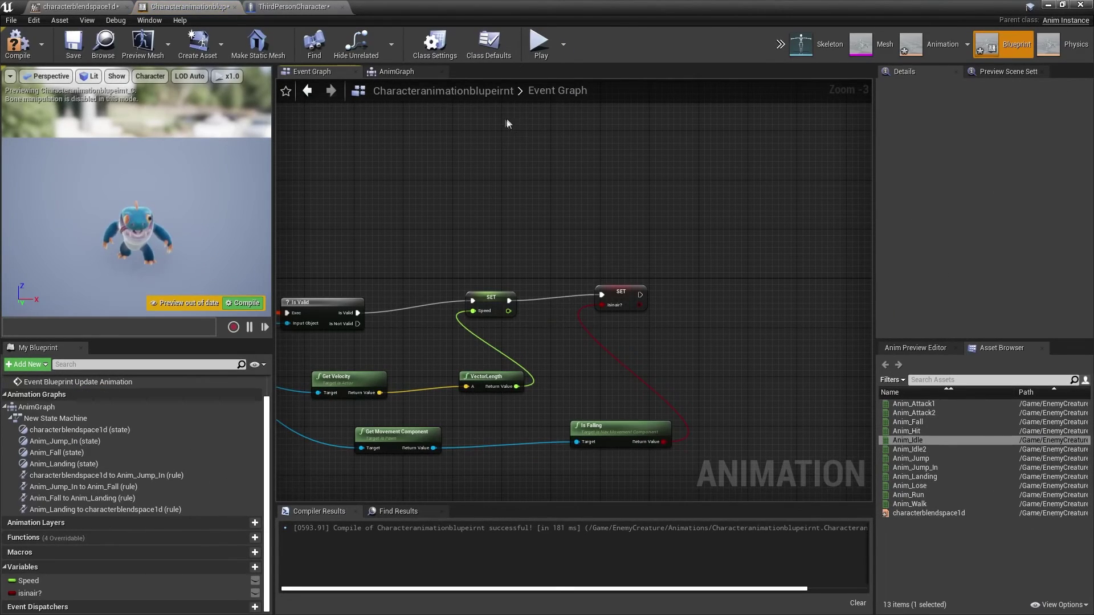
# Step: Inside New State Machine's characterblendspace1d state, add a Random Sequence Player node
pyautogui.click(407, 73)
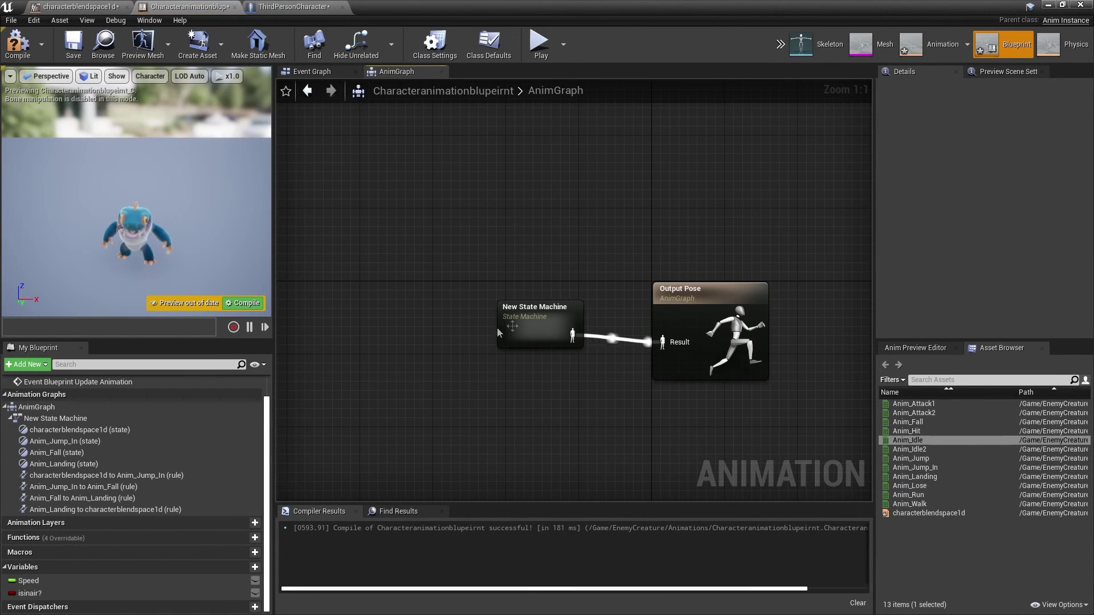
pyautogui.doubleClick(556, 333)
pyautogui.doubleClick(547, 316)
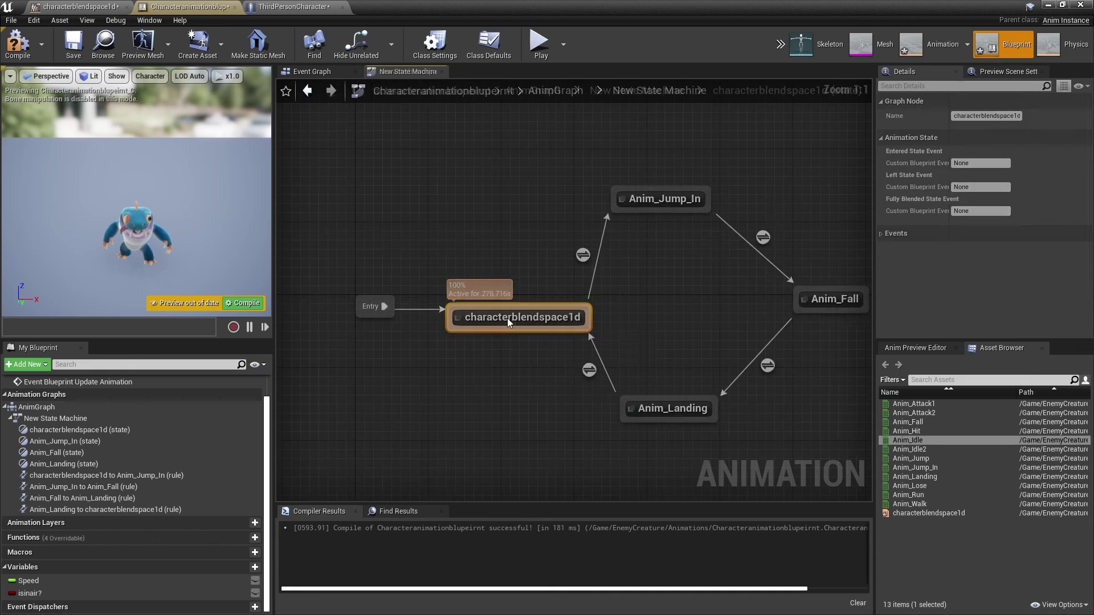
pyautogui.rightClick(469, 173)
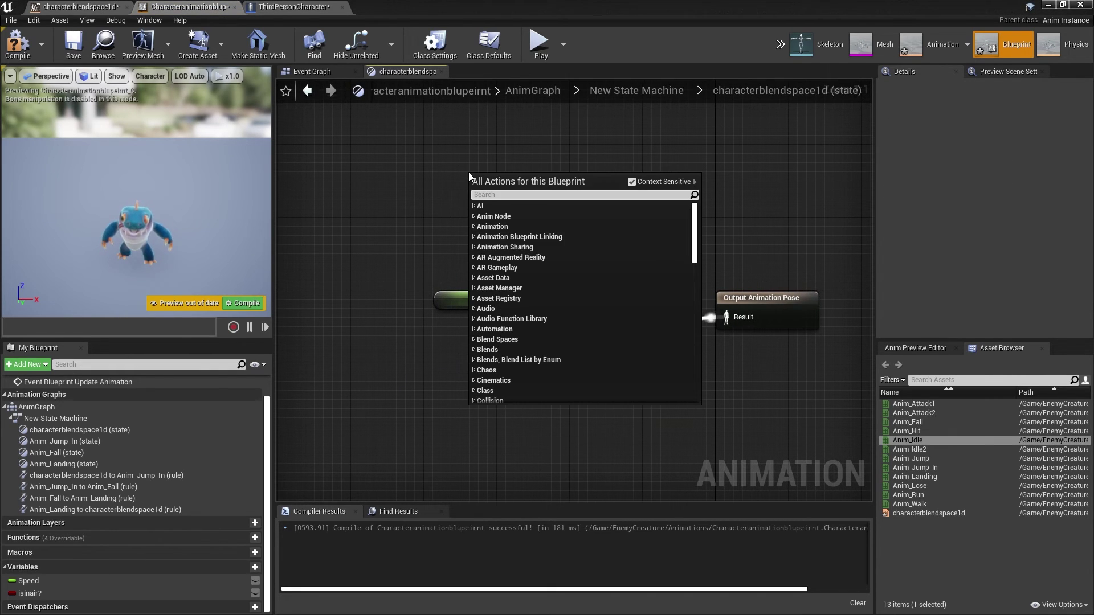
pyautogui.write('random seq')
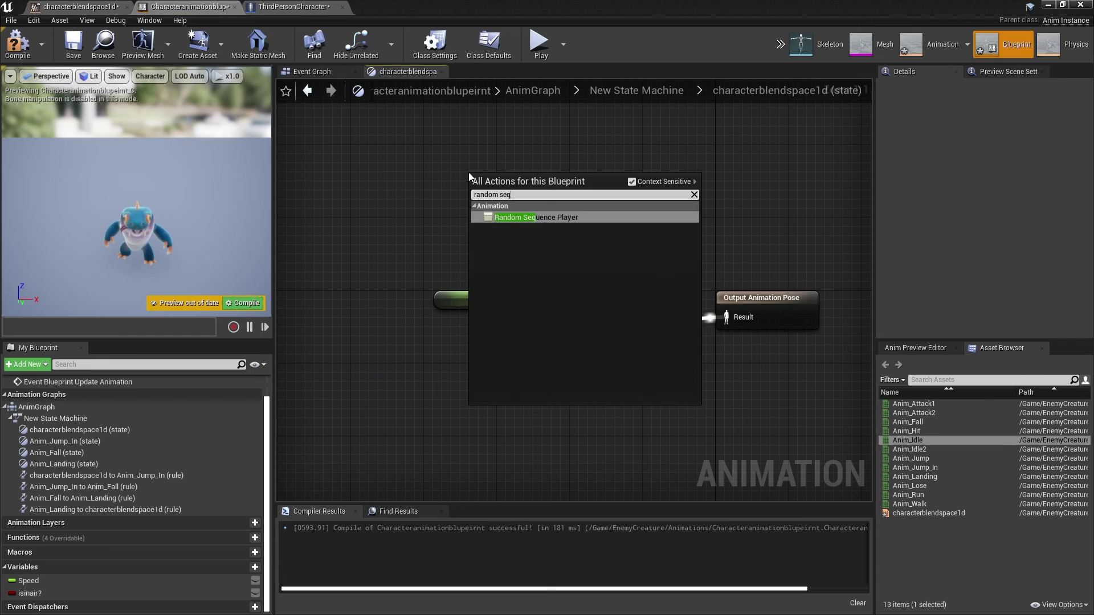
pyautogui.press('Return')
# Step: Give the Random Sequence Player two entries playing Anim_Idle and Anim_Idle2
pyautogui.click(522, 191)
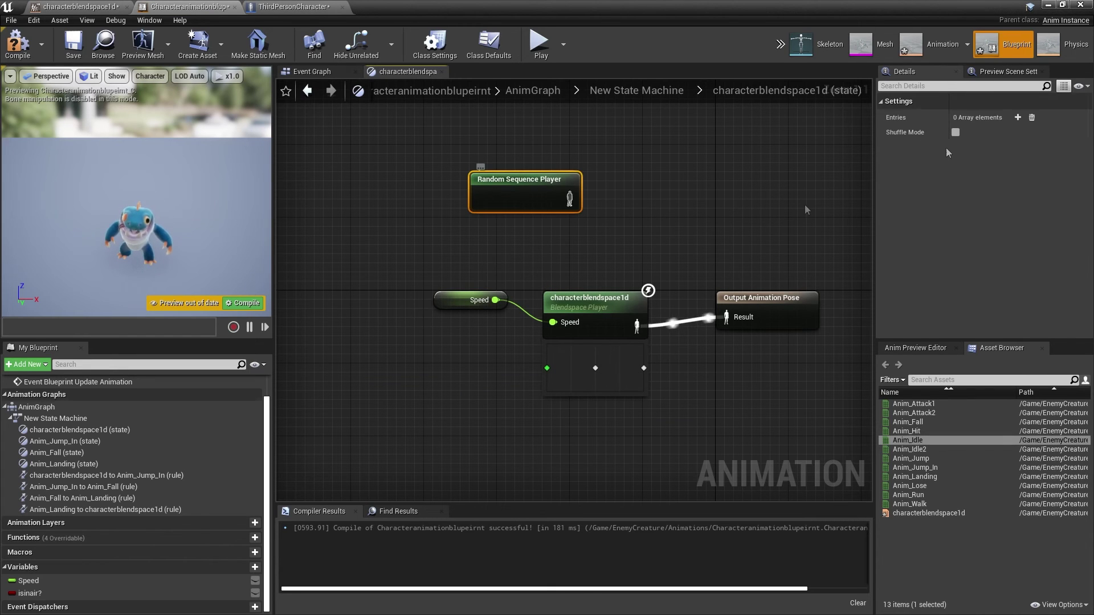
pyautogui.click(1018, 118)
pyautogui.click(1018, 118)
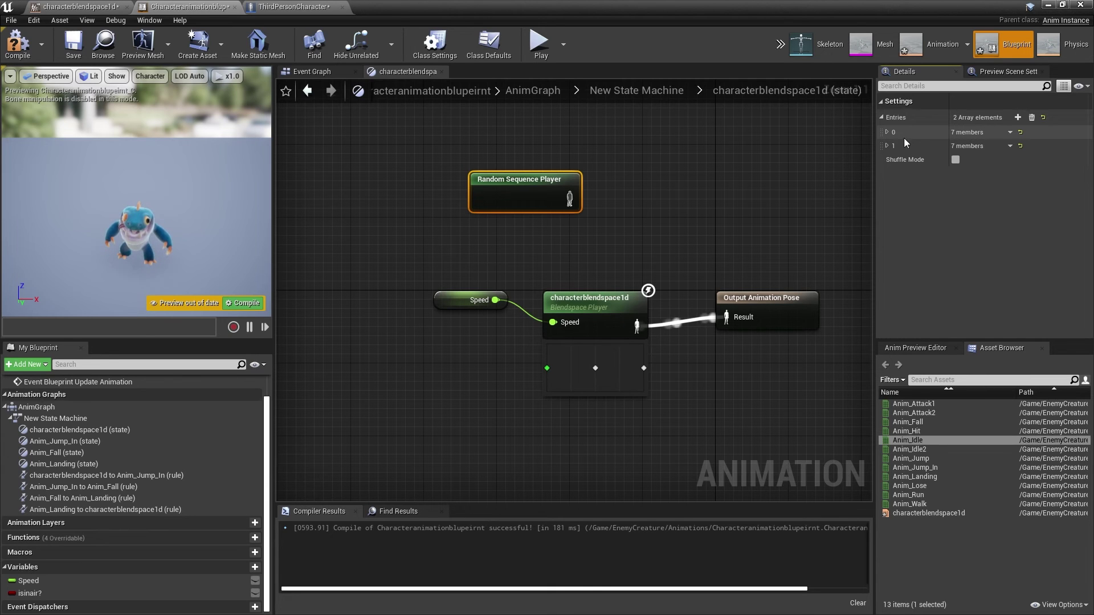
pyautogui.click(888, 132)
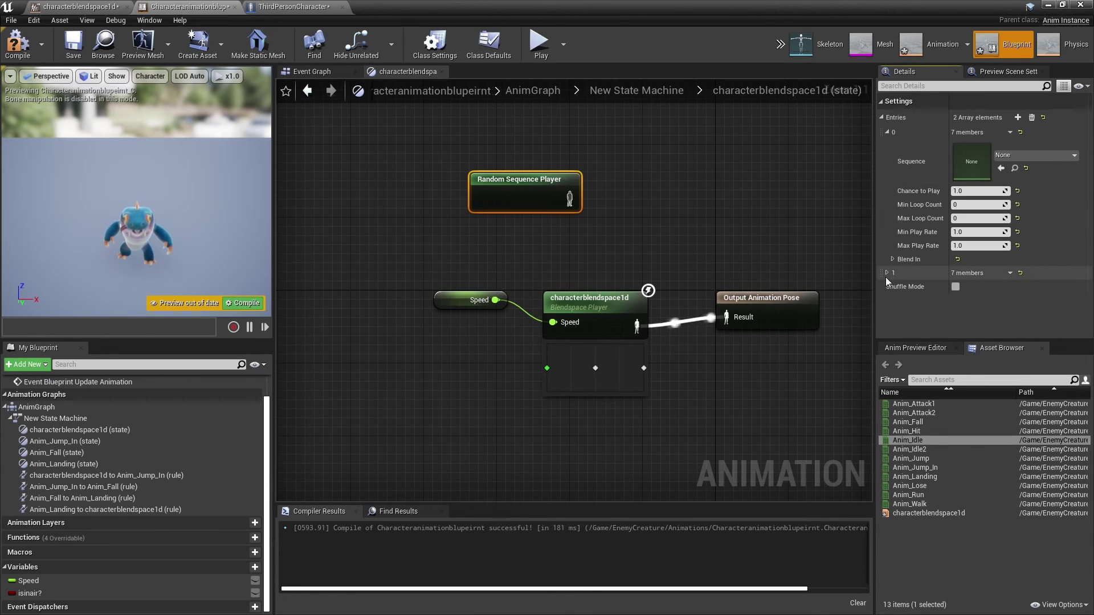
pyautogui.click(888, 273)
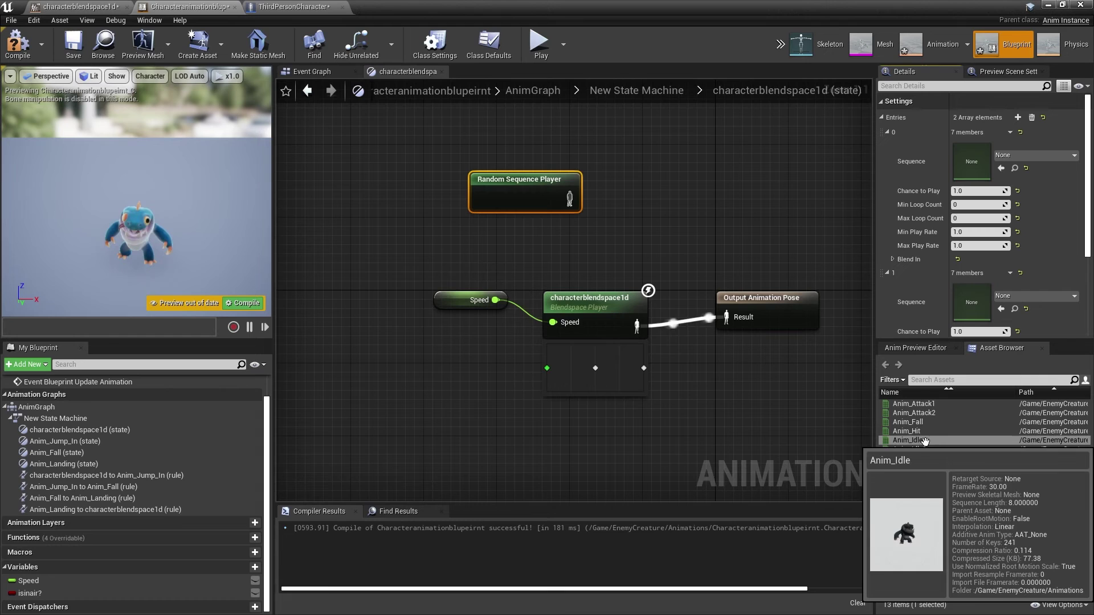
pyautogui.moveTo(927, 438); pyautogui.dragTo(984, 169)
pyautogui.moveTo(911, 449); pyautogui.dragTo(978, 308)
pyautogui.moveTo(553, 181); pyautogui.dragTo(461, 183)
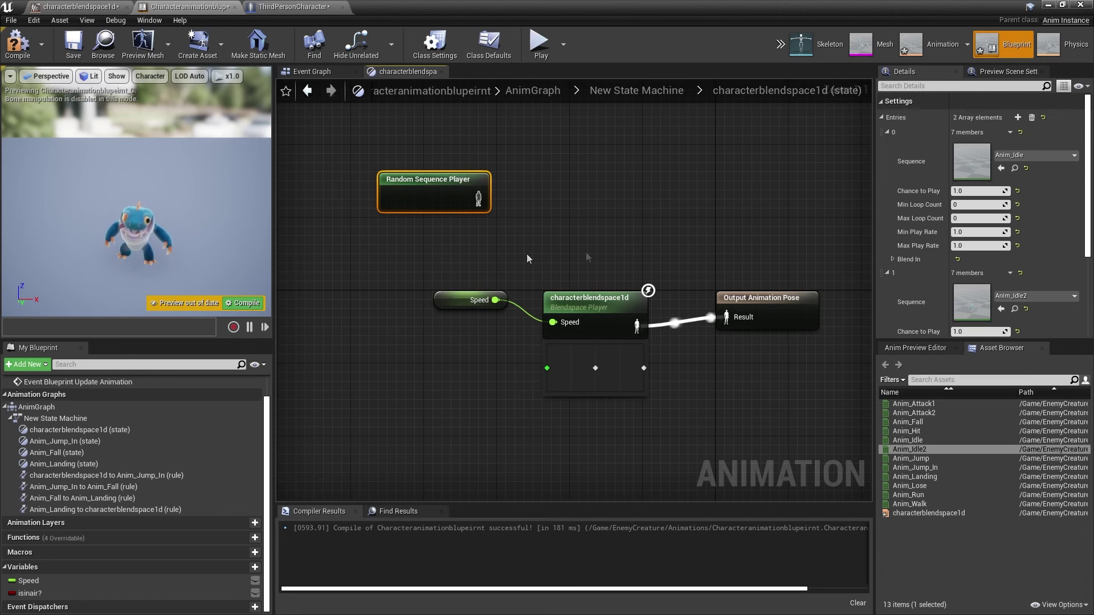
pyautogui.rightClick(638, 194)
# Step: Add a Blend Poses by bool node with the blendspace as True Pose, random idles as False Pose, feeding Output Pose
pyautogui.write('blend')
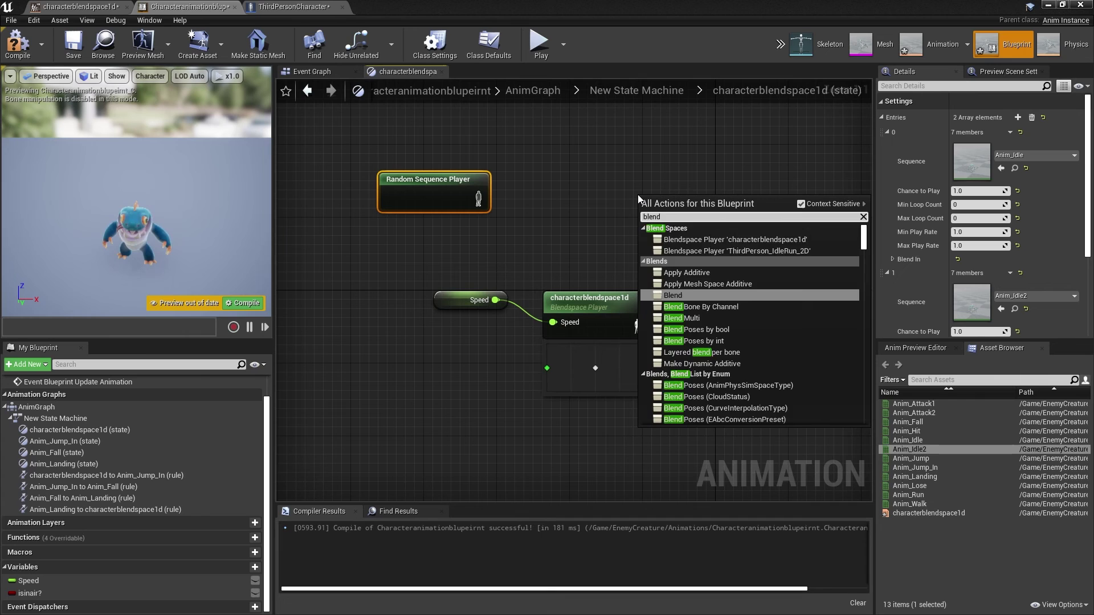
pyautogui.write(' by bool')
pyautogui.press('Return')
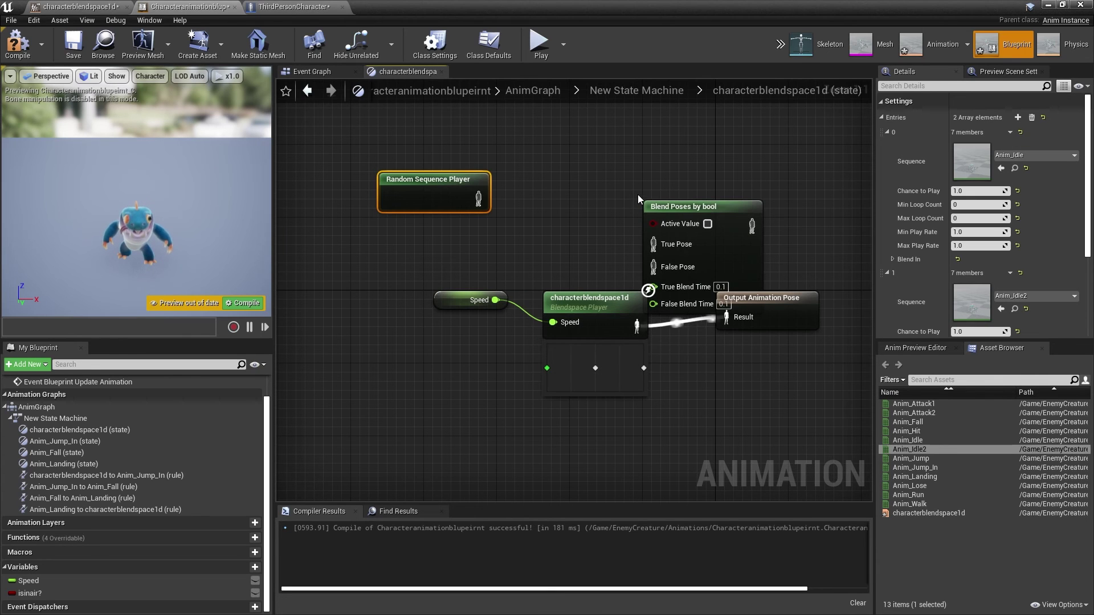
pyautogui.moveTo(427, 181); pyautogui.dragTo(336, 391)
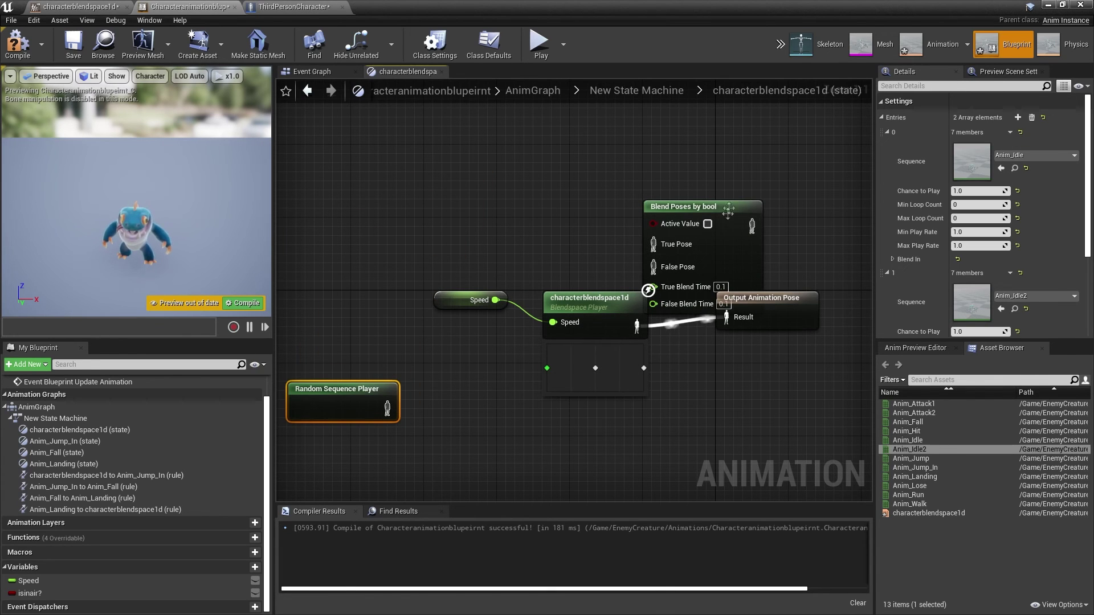
pyautogui.moveTo(709, 209); pyautogui.dragTo(438, 332)
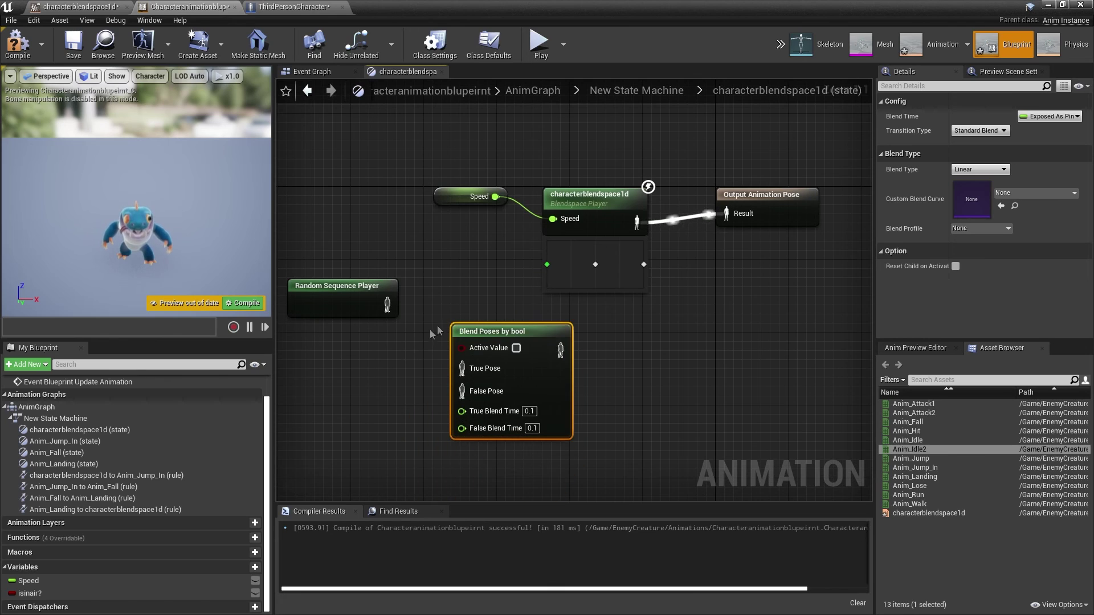
pyautogui.moveTo(388, 305); pyautogui.dragTo(482, 392)
pyautogui.moveTo(638, 221); pyautogui.dragTo(465, 365)
pyautogui.moveTo(560, 350); pyautogui.dragTo(731, 217)
pyautogui.moveTo(643, 295); pyautogui.dragTo(669, 288, button='right')
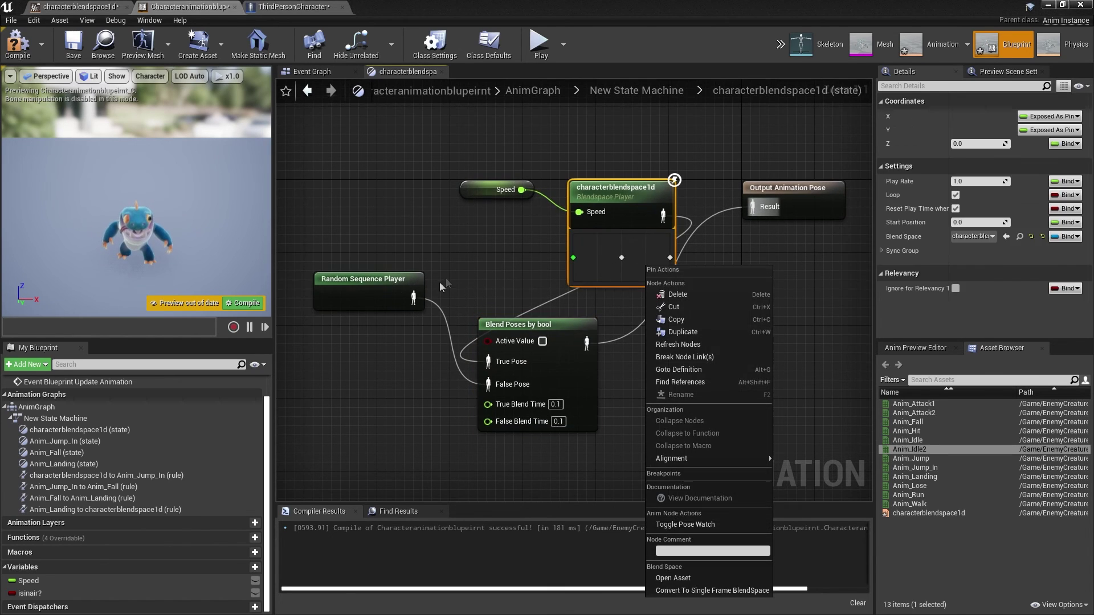
pyautogui.moveTo(342, 279); pyautogui.dragTo(305, 307)
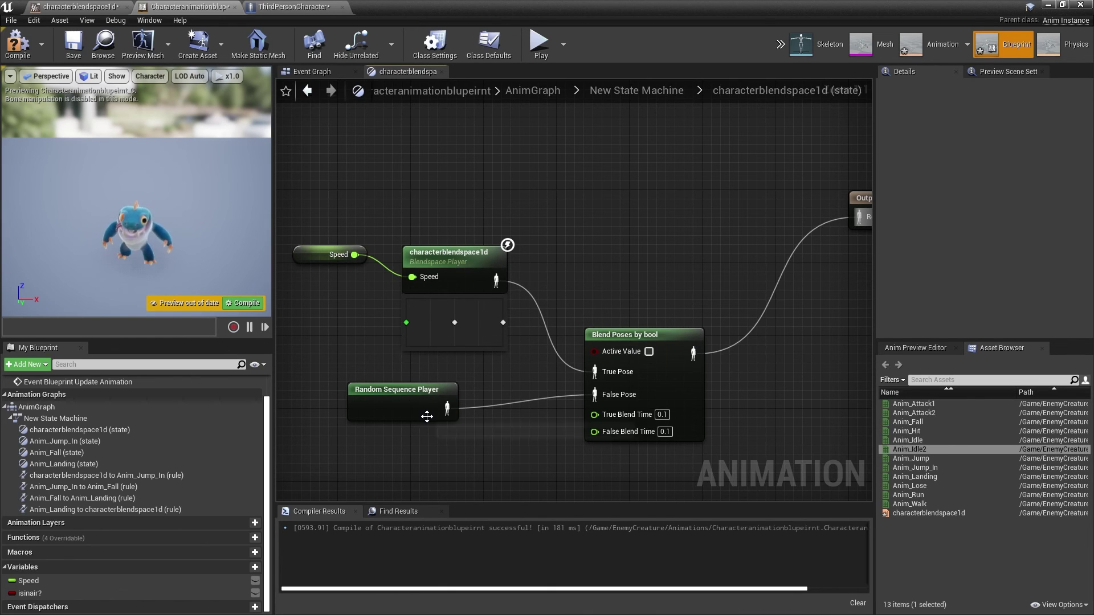
# Step: Drive Active Value with a Speed > 0.0 comparison and compile the animation blueprint
pyautogui.click(397, 409)
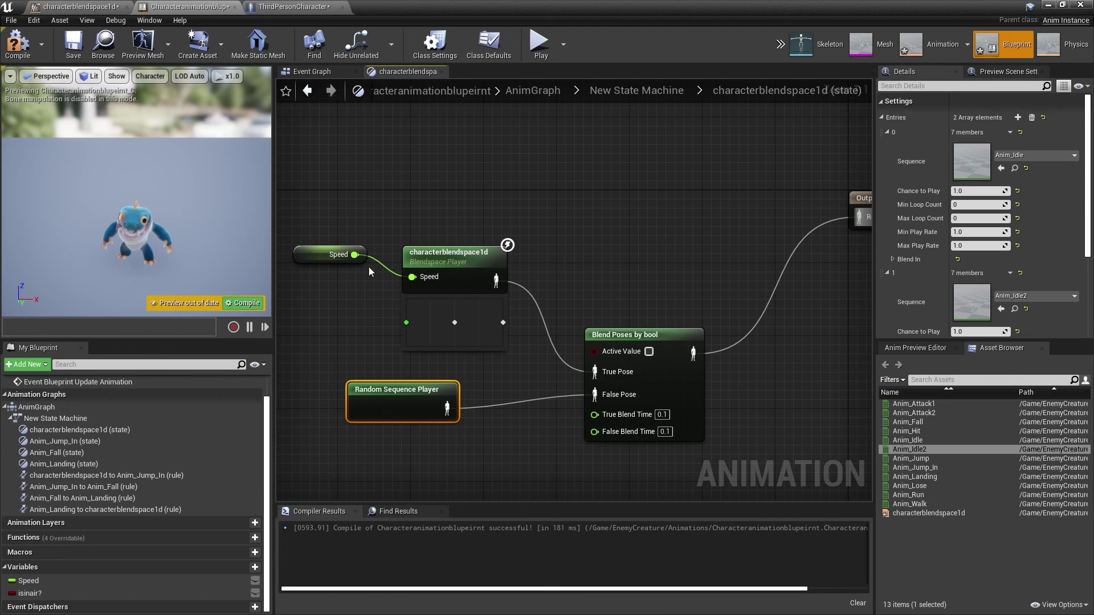
pyautogui.moveTo(354, 255); pyautogui.dragTo(485, 178)
pyautogui.write('>')
pyautogui.press('Return')
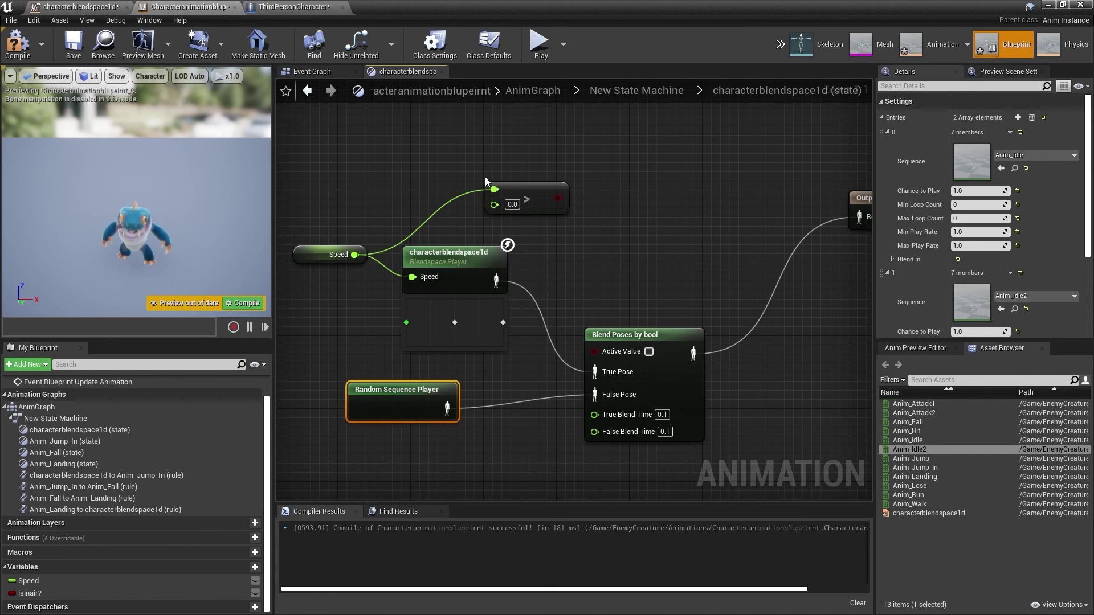
pyautogui.moveTo(558, 198); pyautogui.dragTo(602, 350)
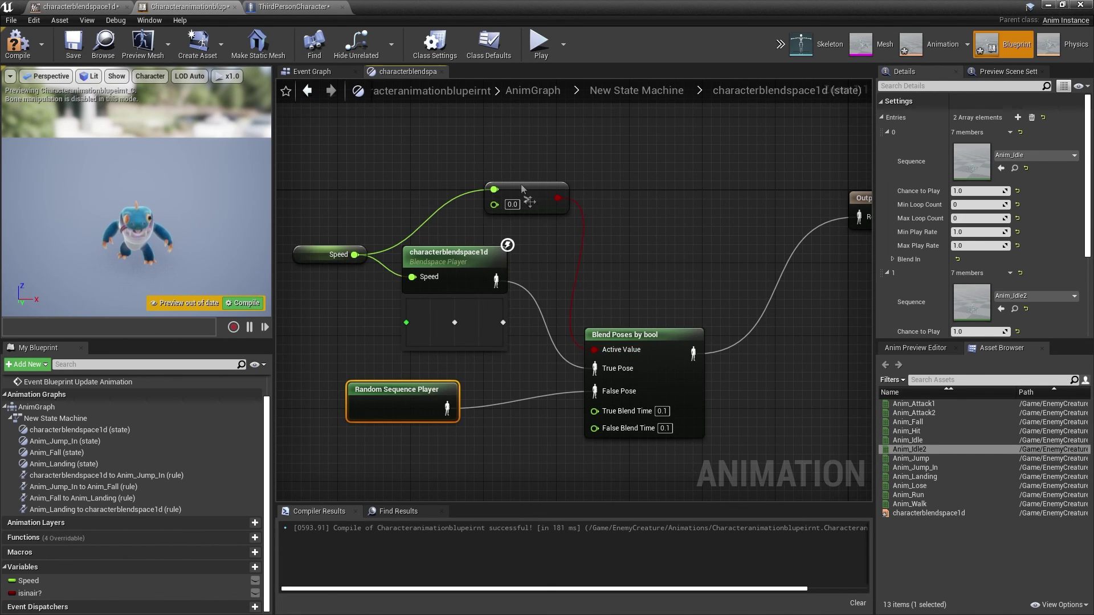
pyautogui.click(17, 42)
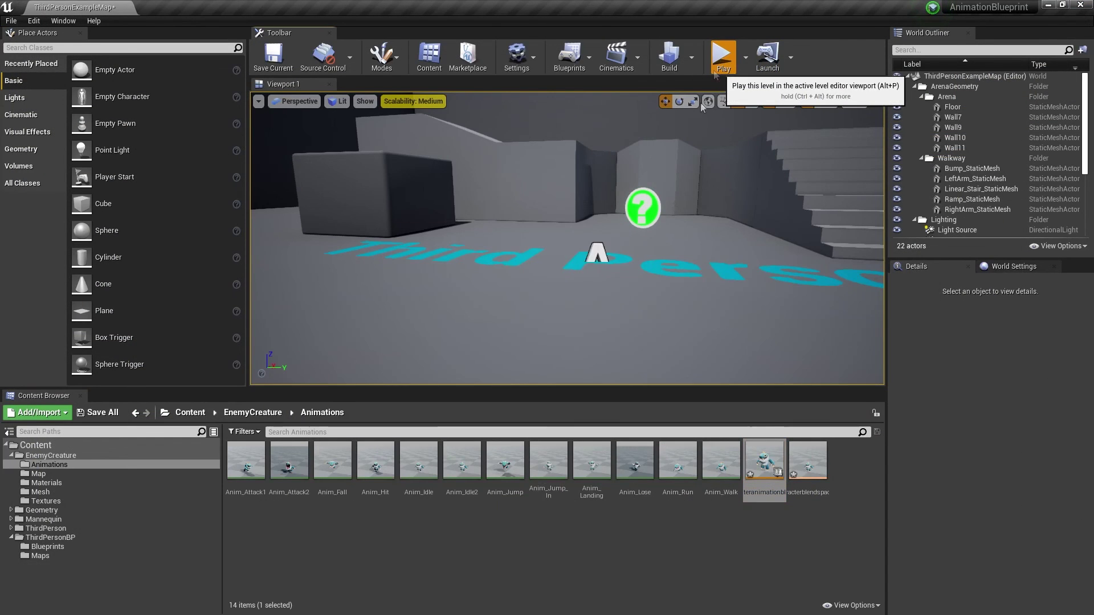
# Step: Play ThirdPersonExampleMap and take control of the creature in the game viewport
pyautogui.click(722, 54)
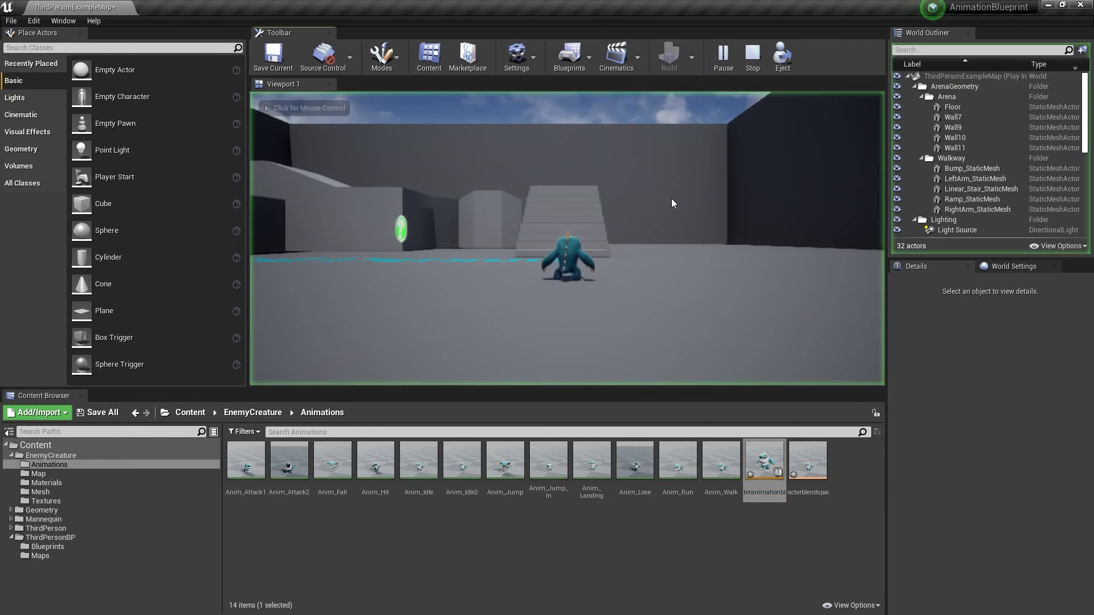
pyautogui.click(672, 204)
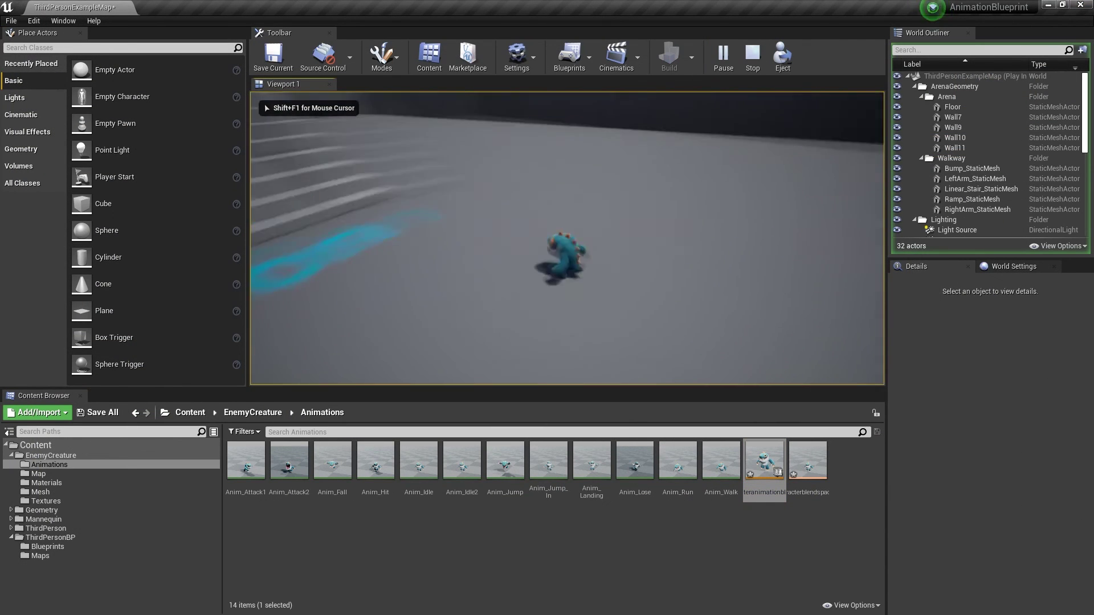